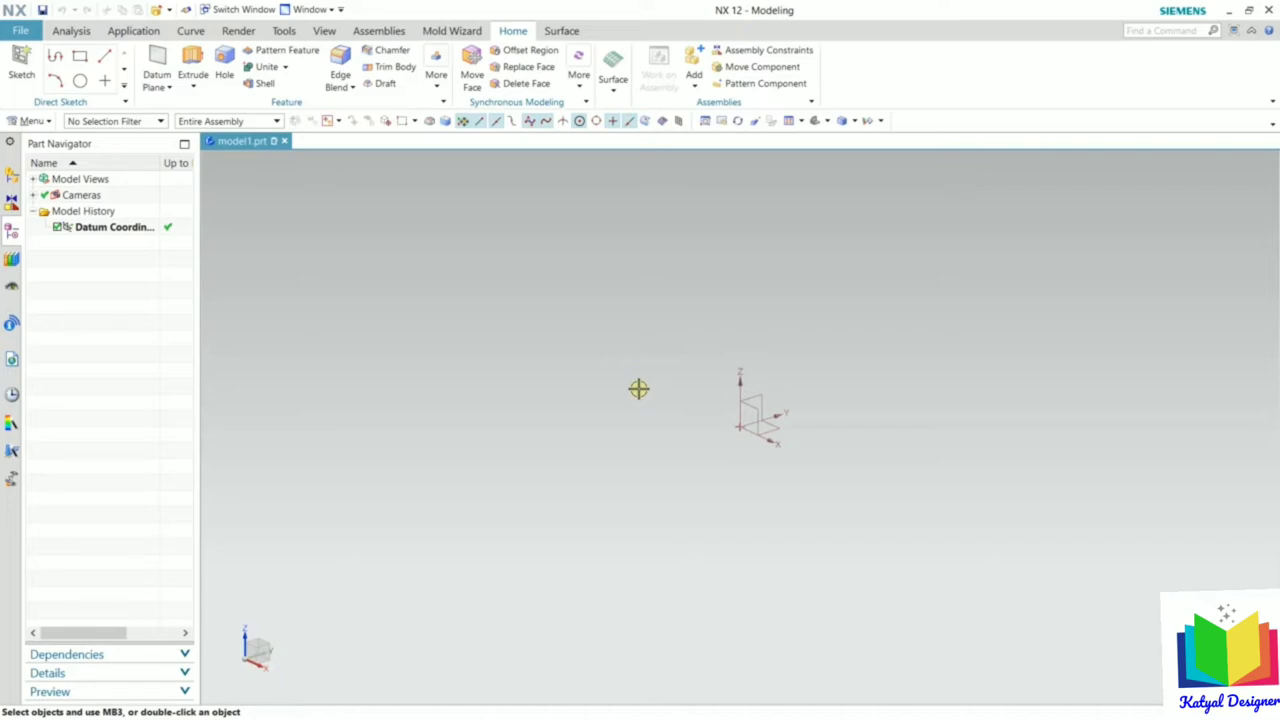
Create a sketch on the horizontal XY plane of the datum coordinate system
left_click(20, 62)
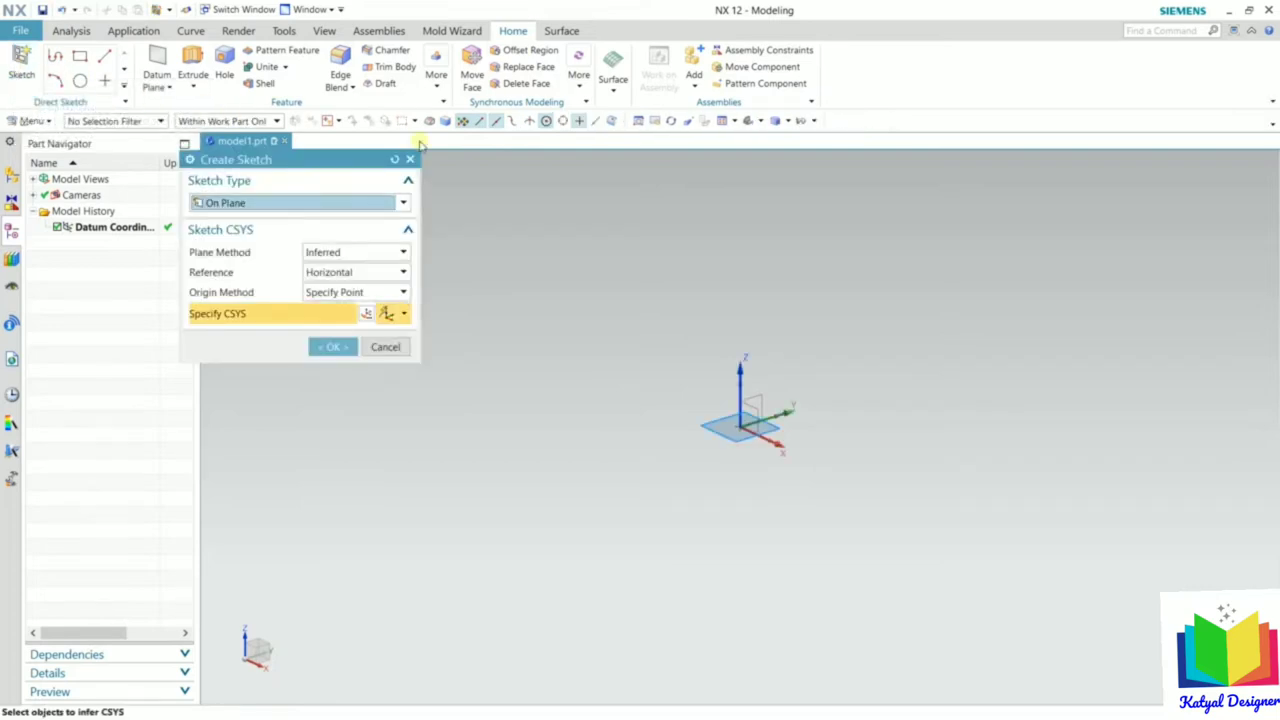
left_click(780, 424)
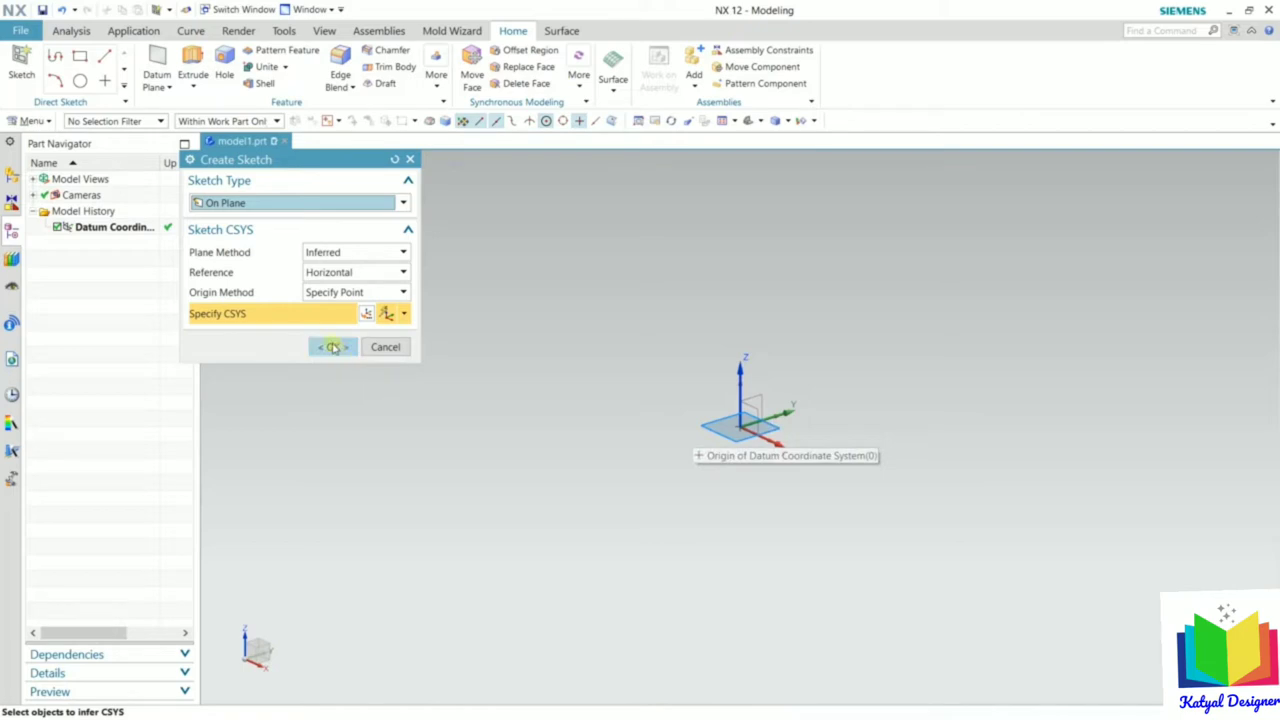
left_click(333, 346)
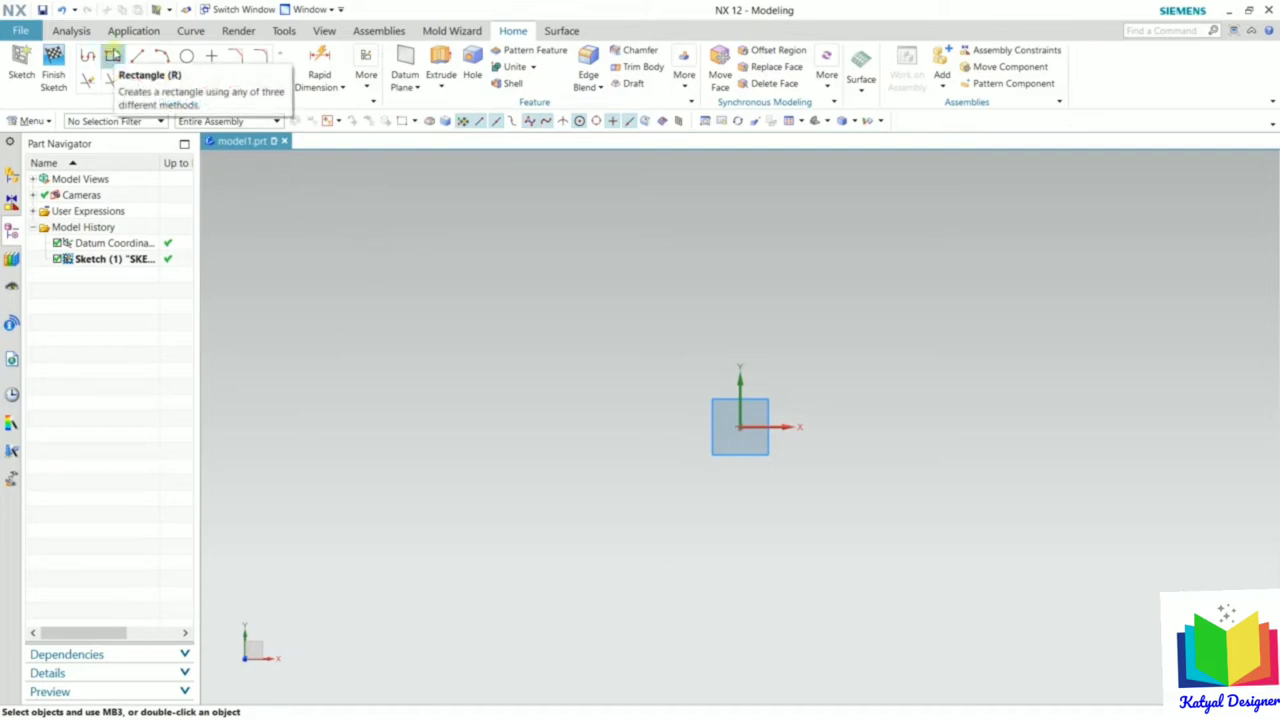
Draw a from-center rectangle about 178 mm wide and 110 mm high at the sketch origin, and display the sketch auto dimensions
left_click(112, 56)
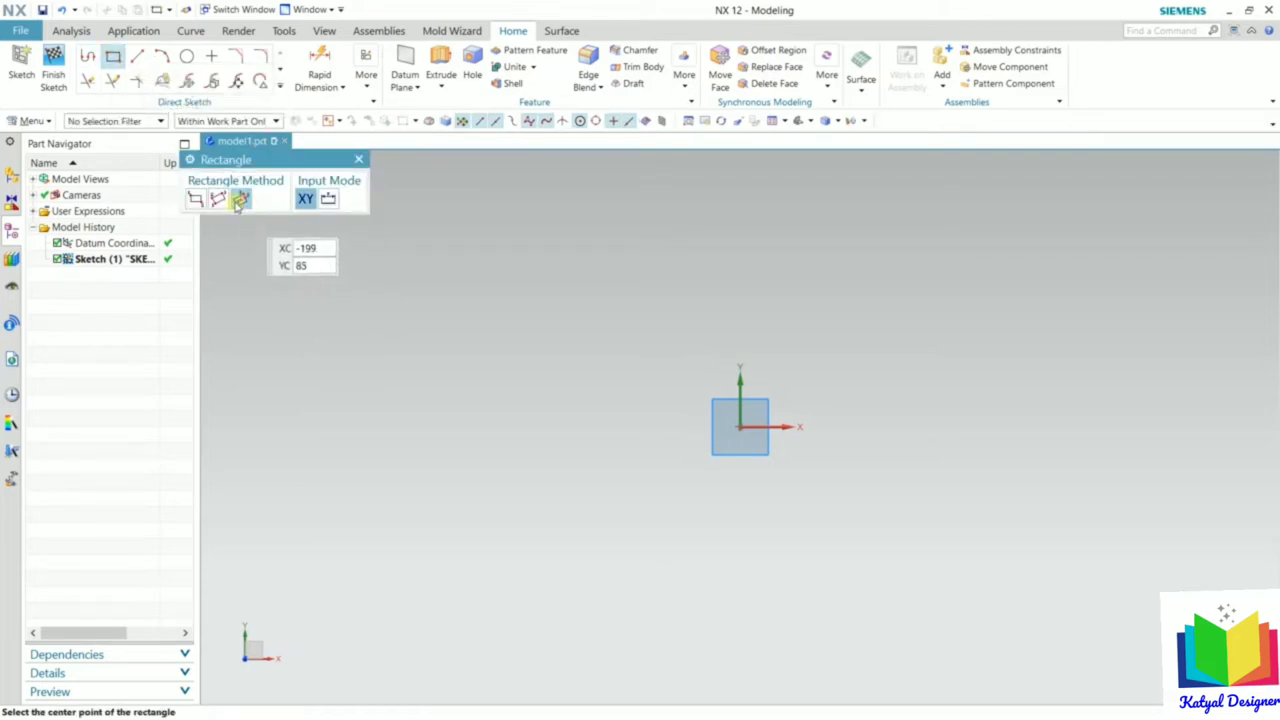
left_click(240, 200)
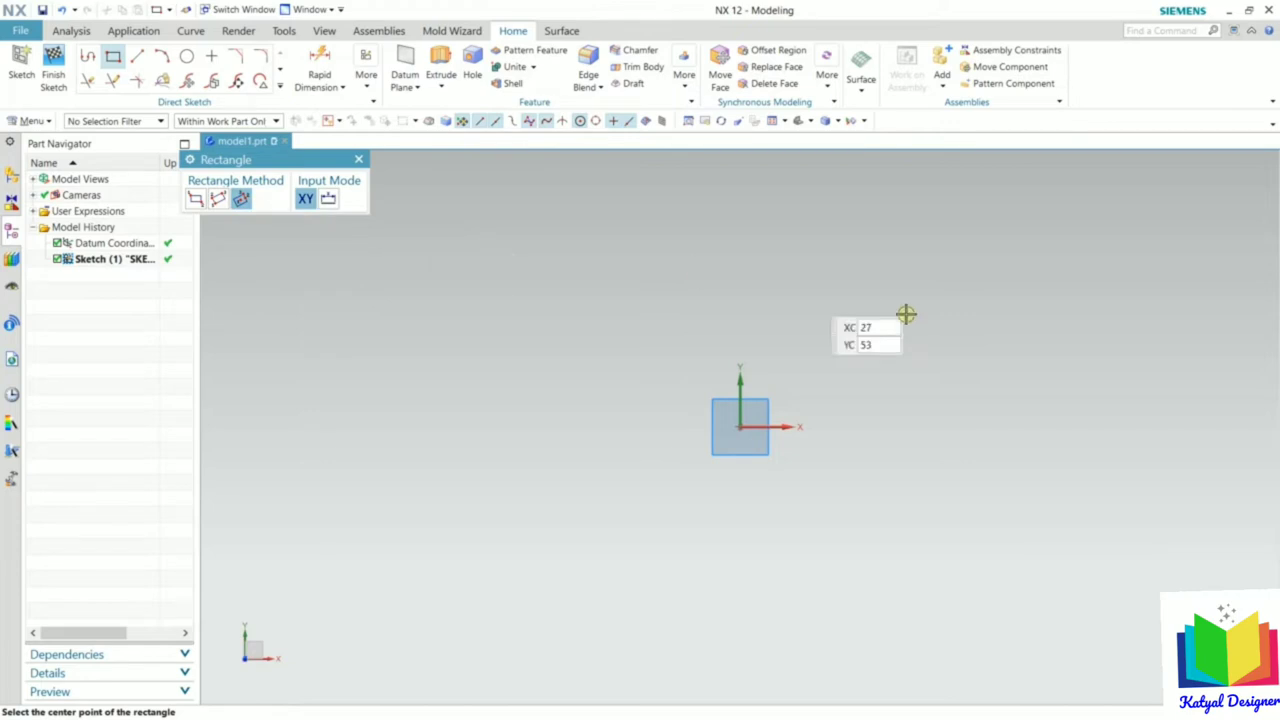
left_click(743, 426)
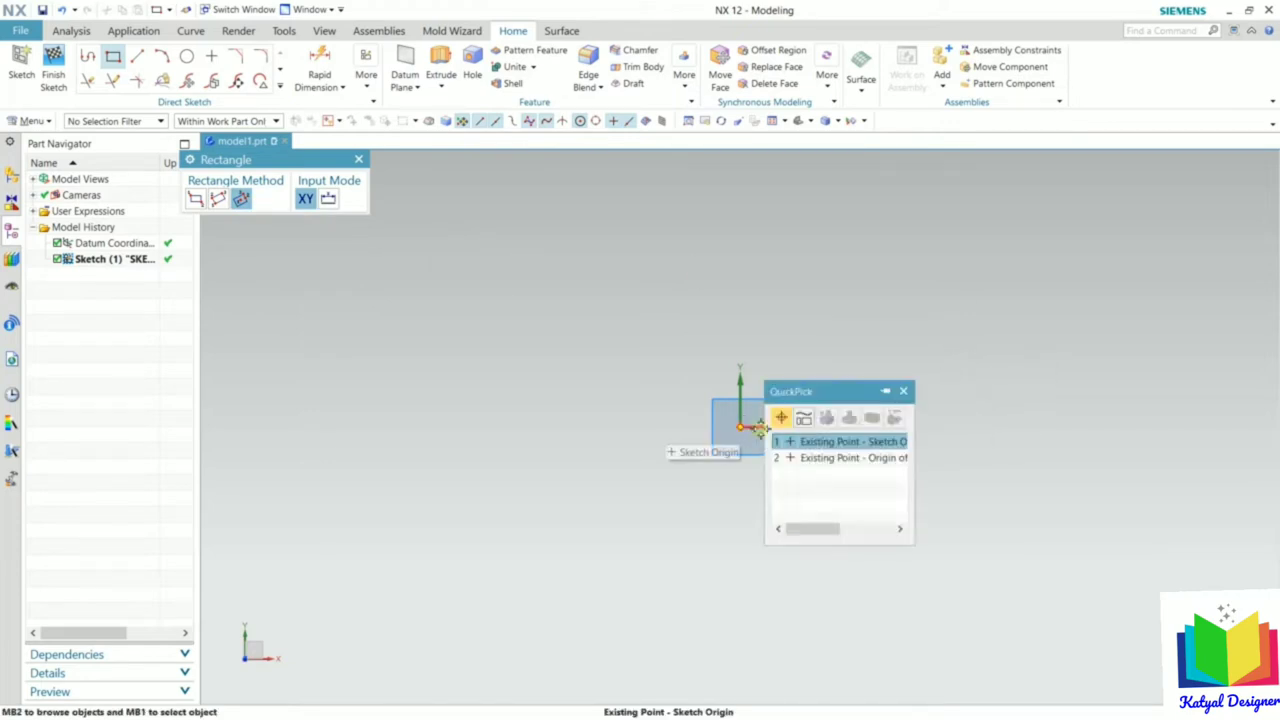
left_click(831, 447)
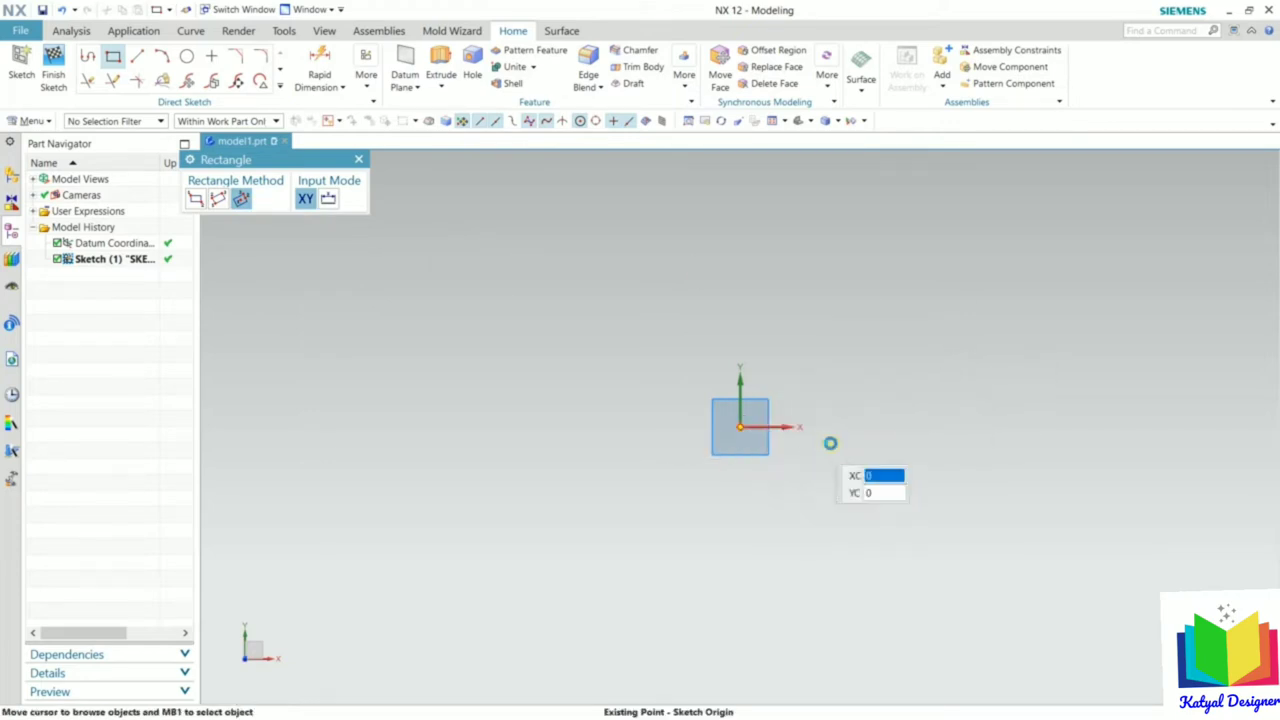
left_click(738, 289)
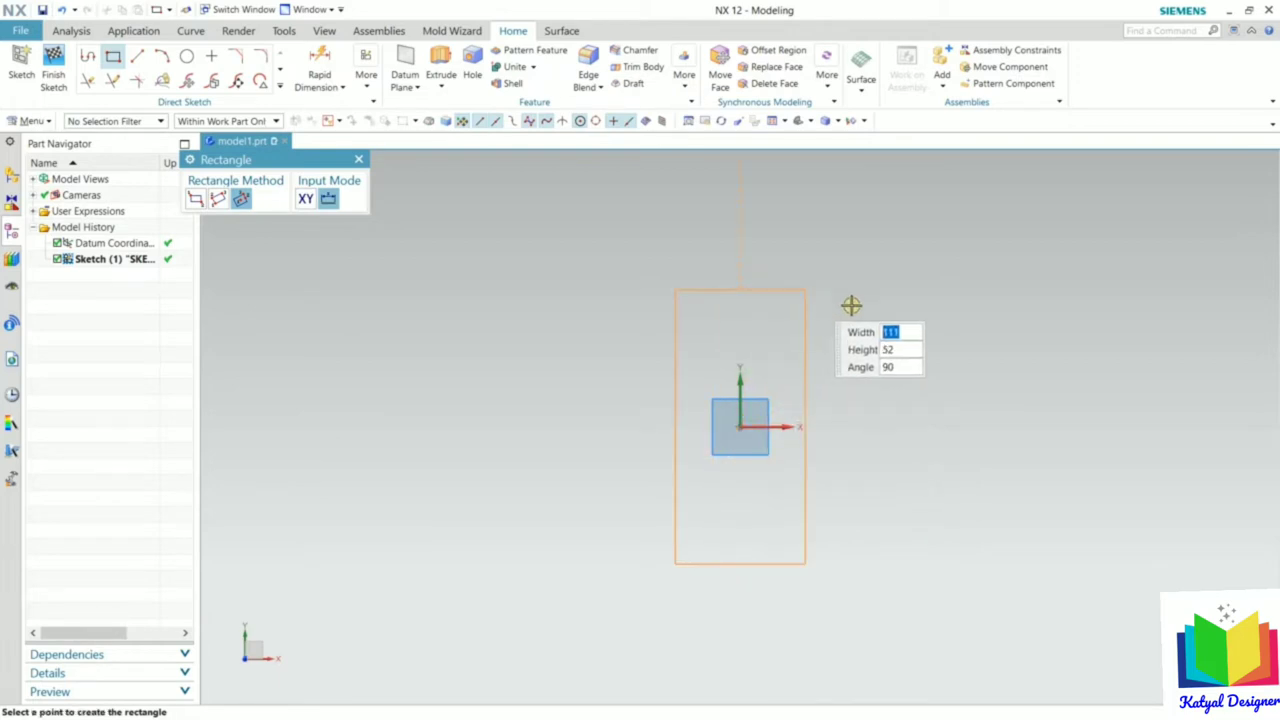
left_click(963, 317)
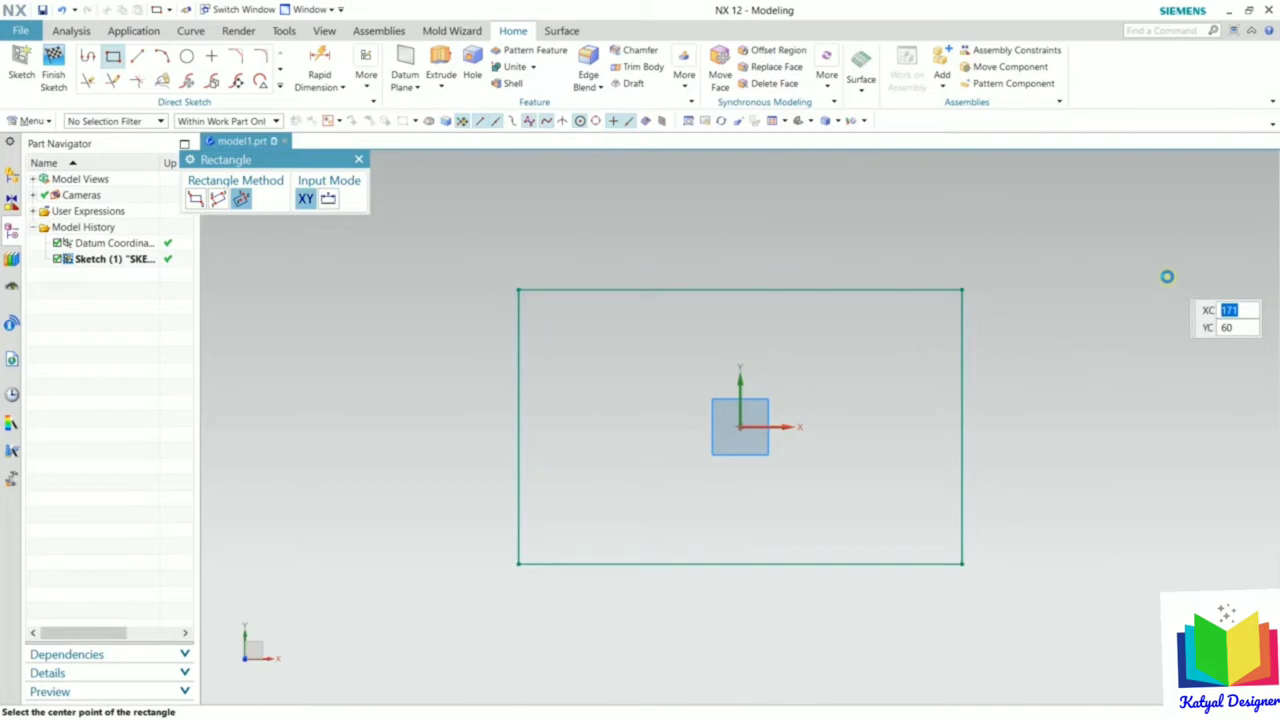
key("Escape")
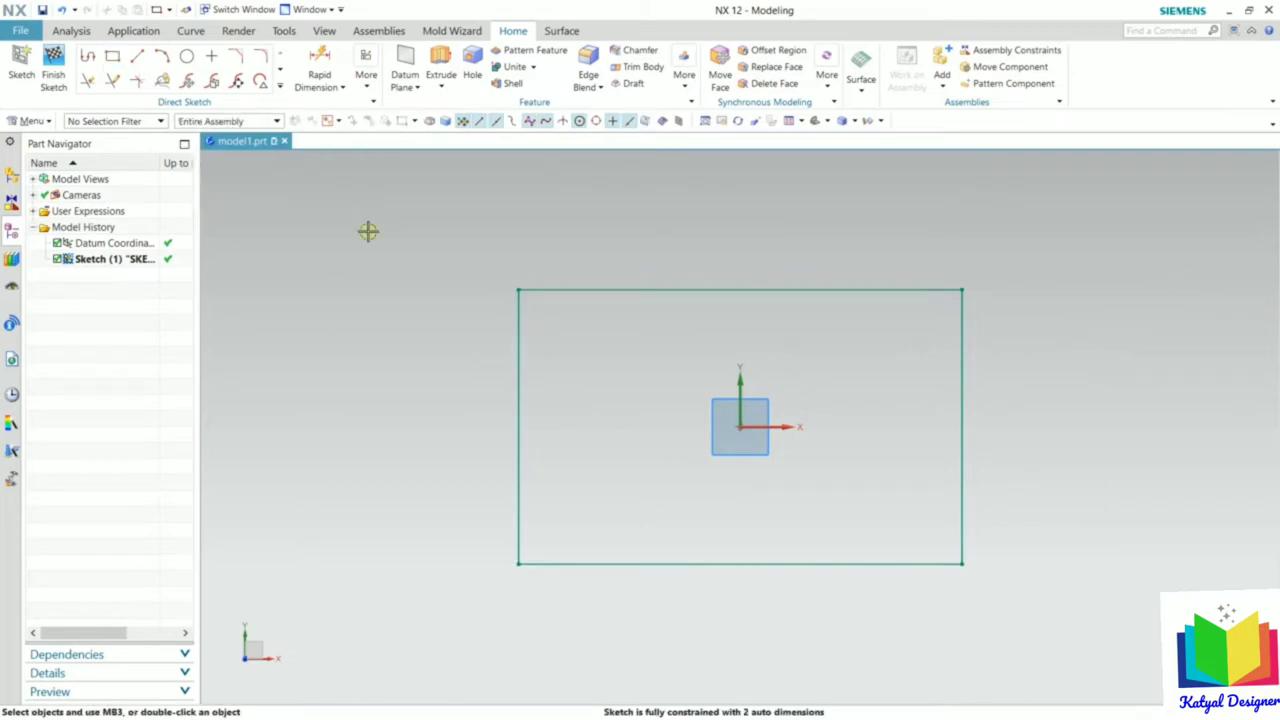
left_click(368, 85)
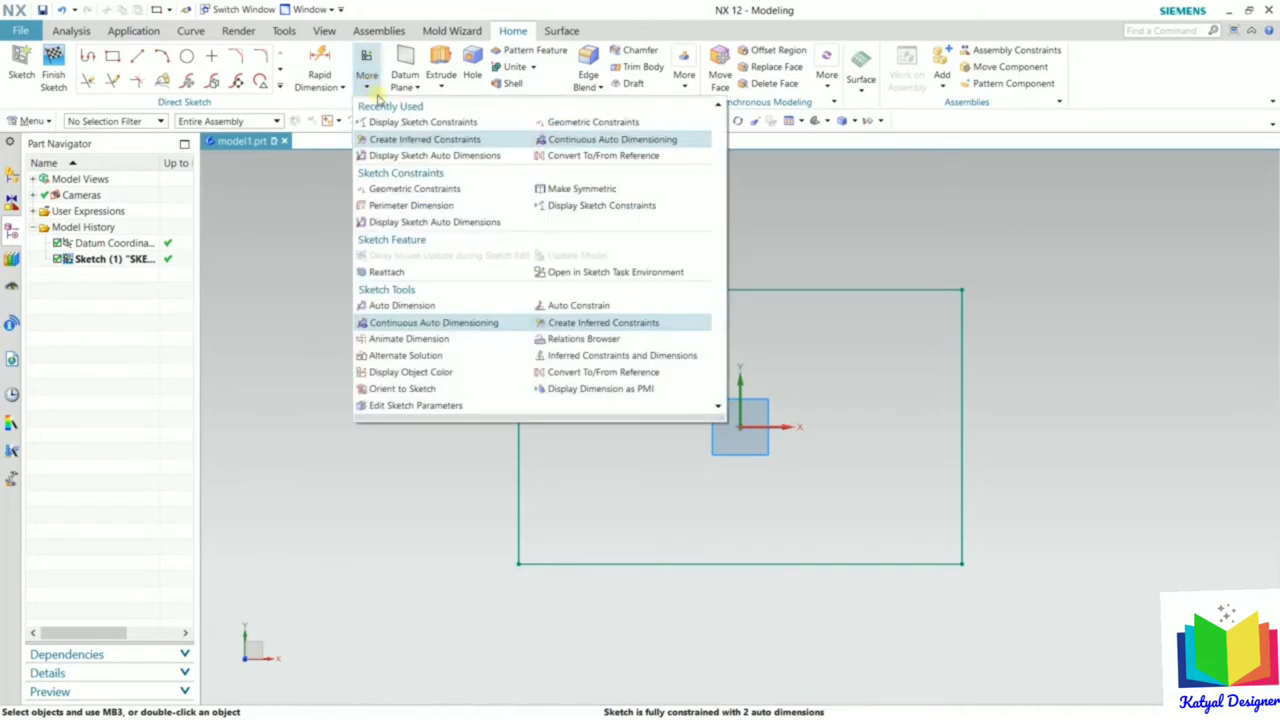
left_click(446, 224)
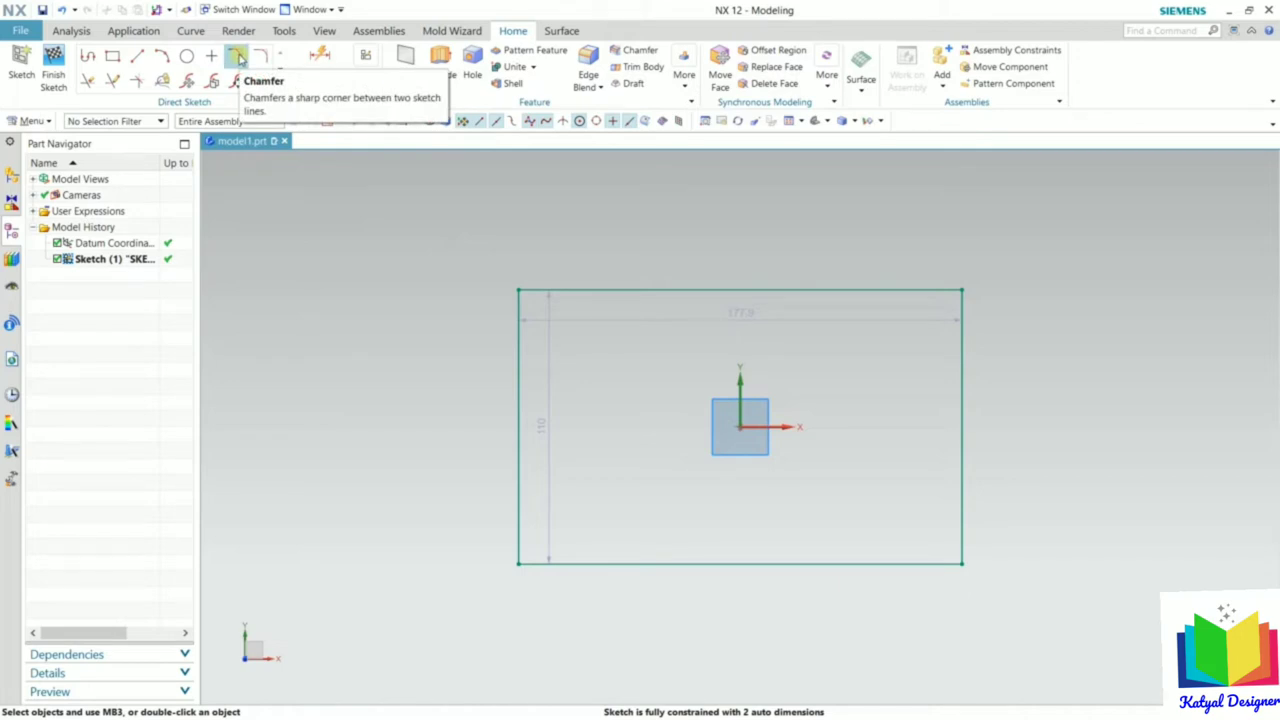
Chamfer the rectangle's upper-left corner symmetrically with a distance of 50 mm
left_click(239, 58)
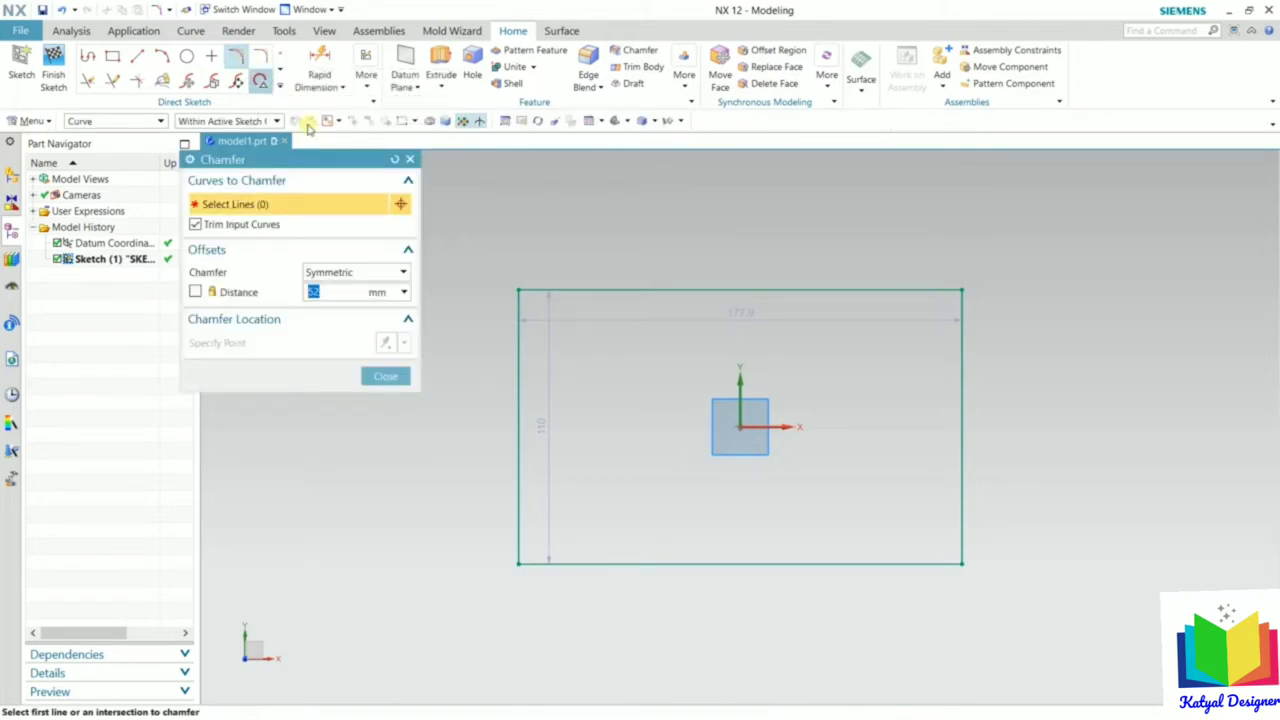
left_click(372, 276)
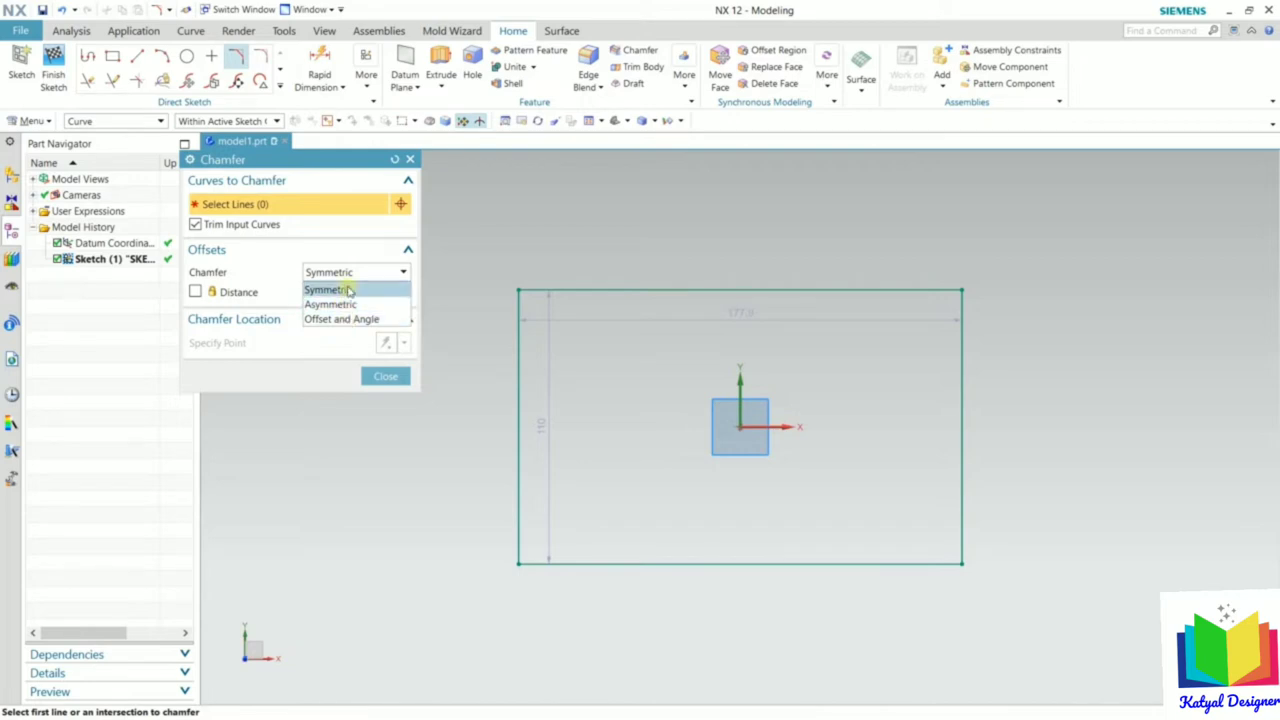
left_click(349, 290)
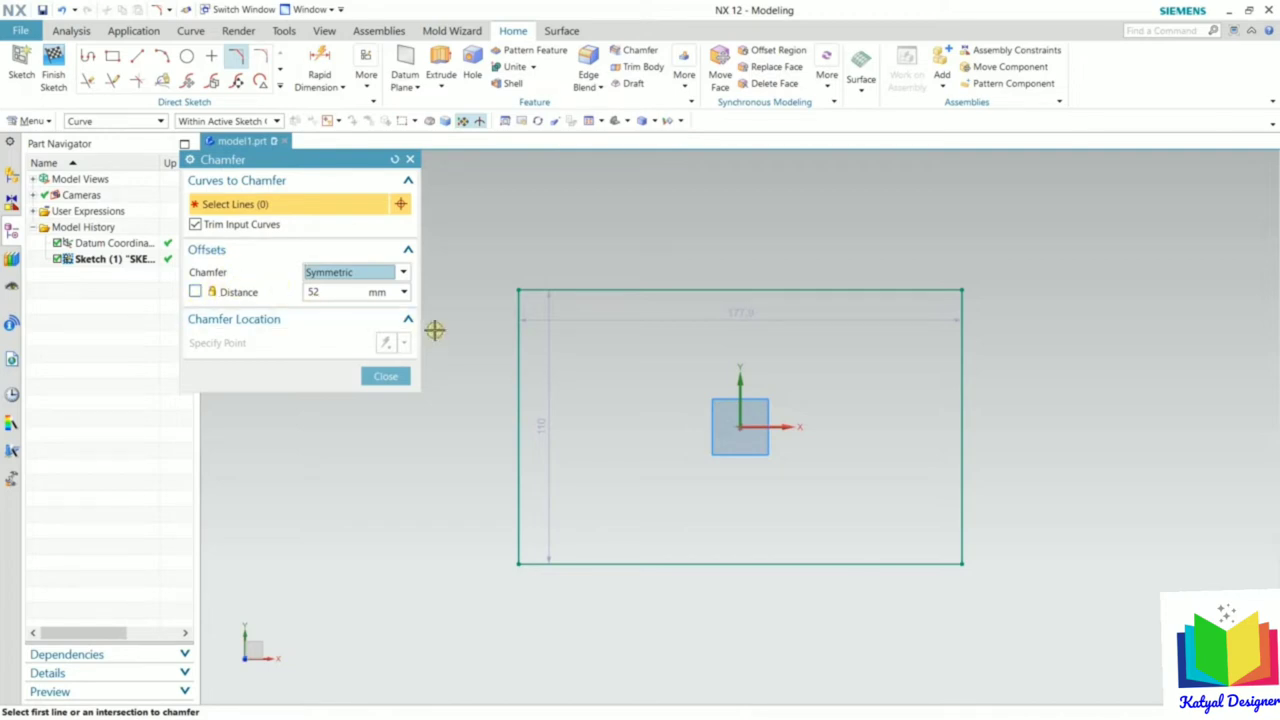
scroll(492, 270, "up", 4)
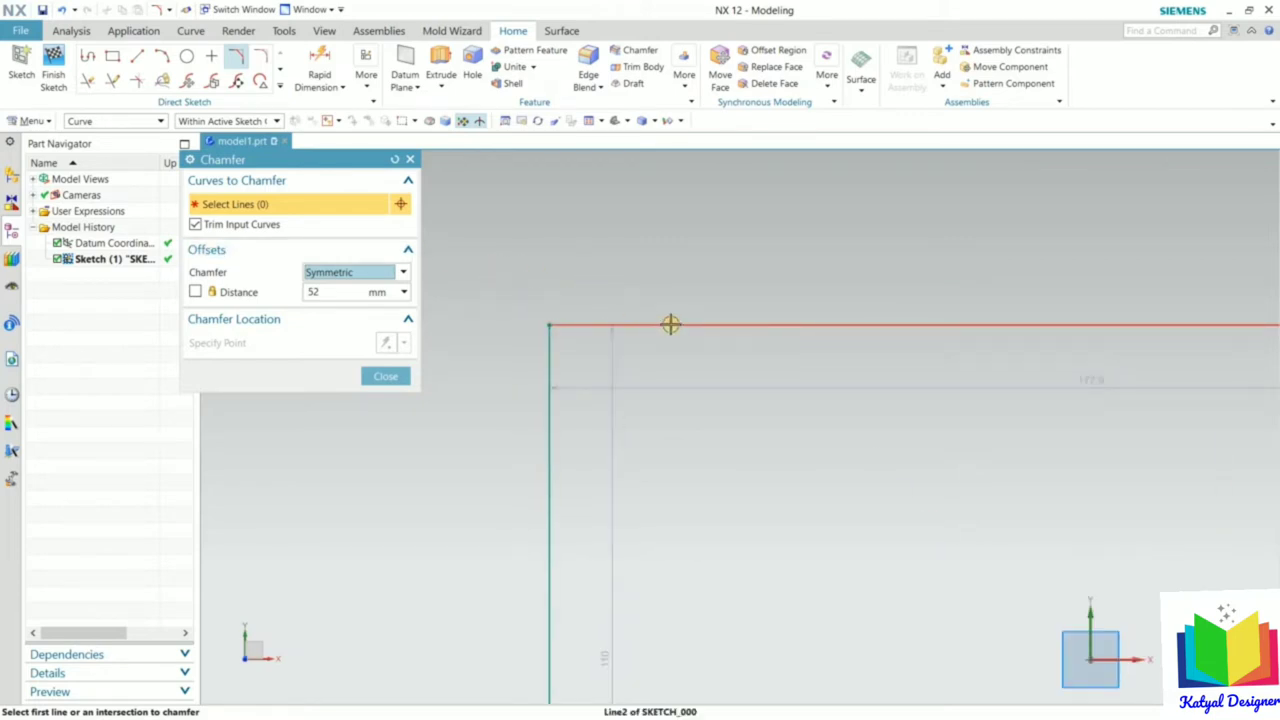
left_click(670, 324)
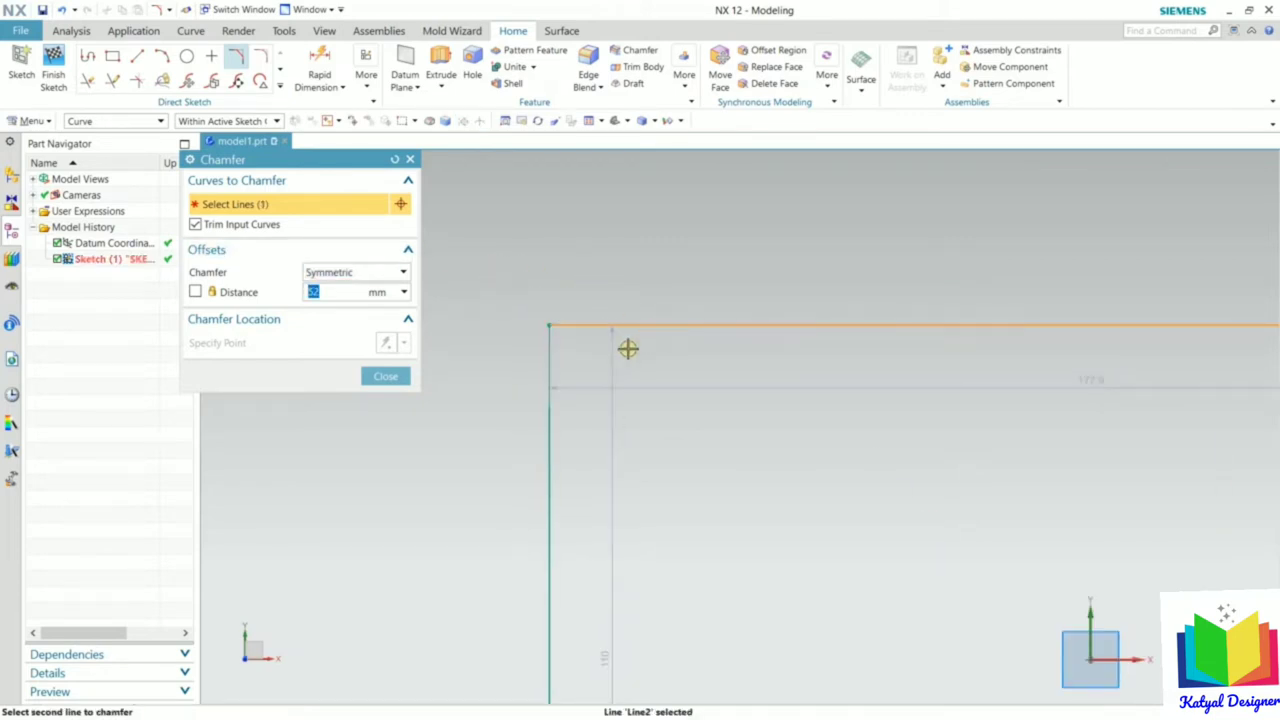
left_click(555, 431)
scroll(549, 392, "down", 2)
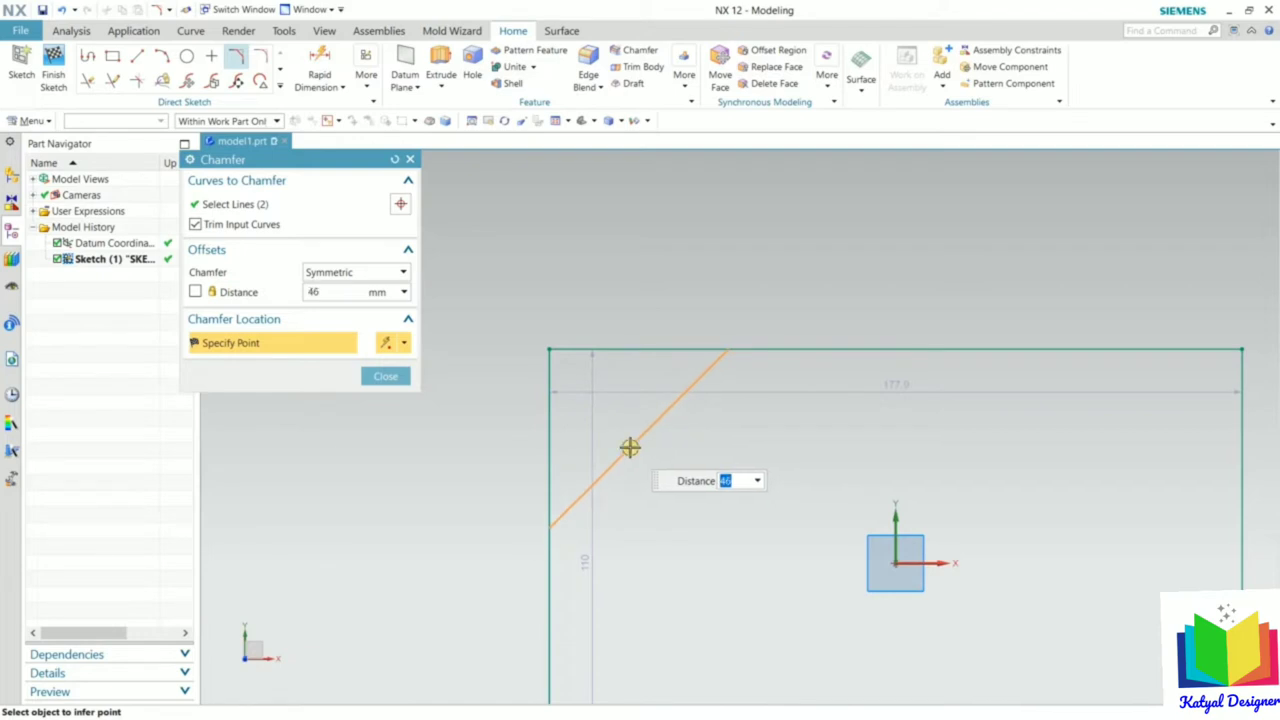
type("50")
key("Return")
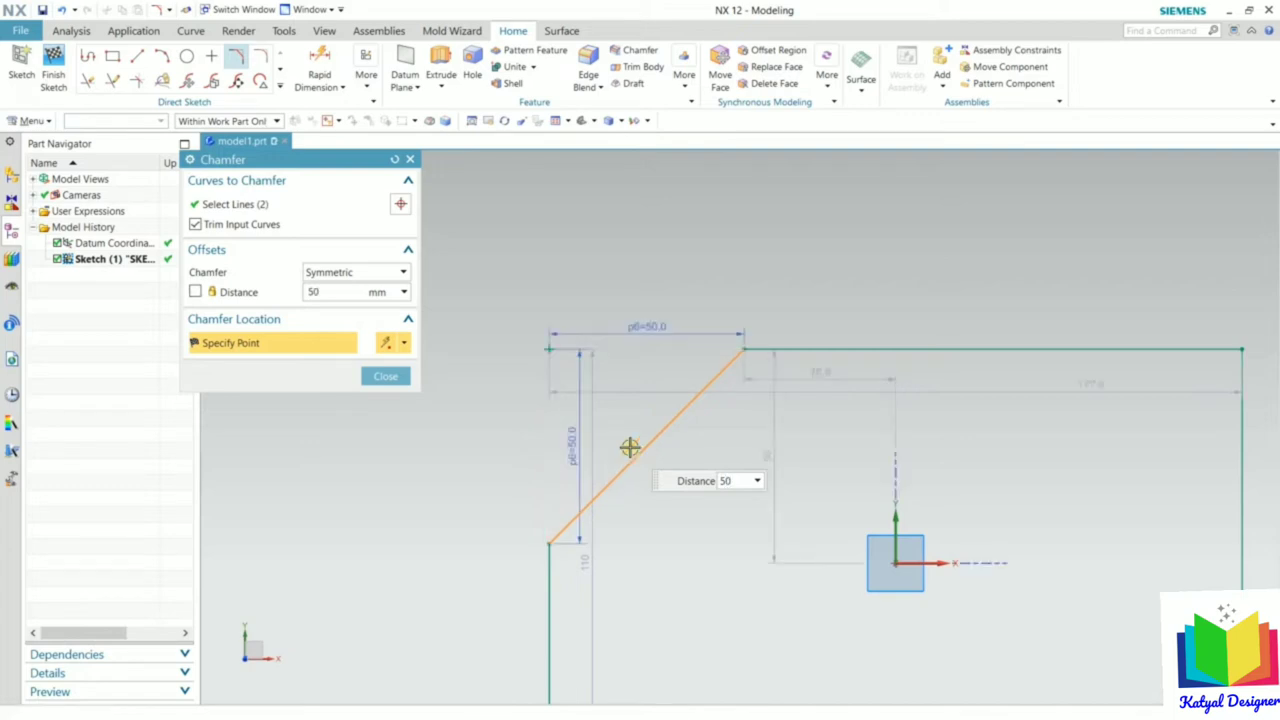
left_click(386, 376)
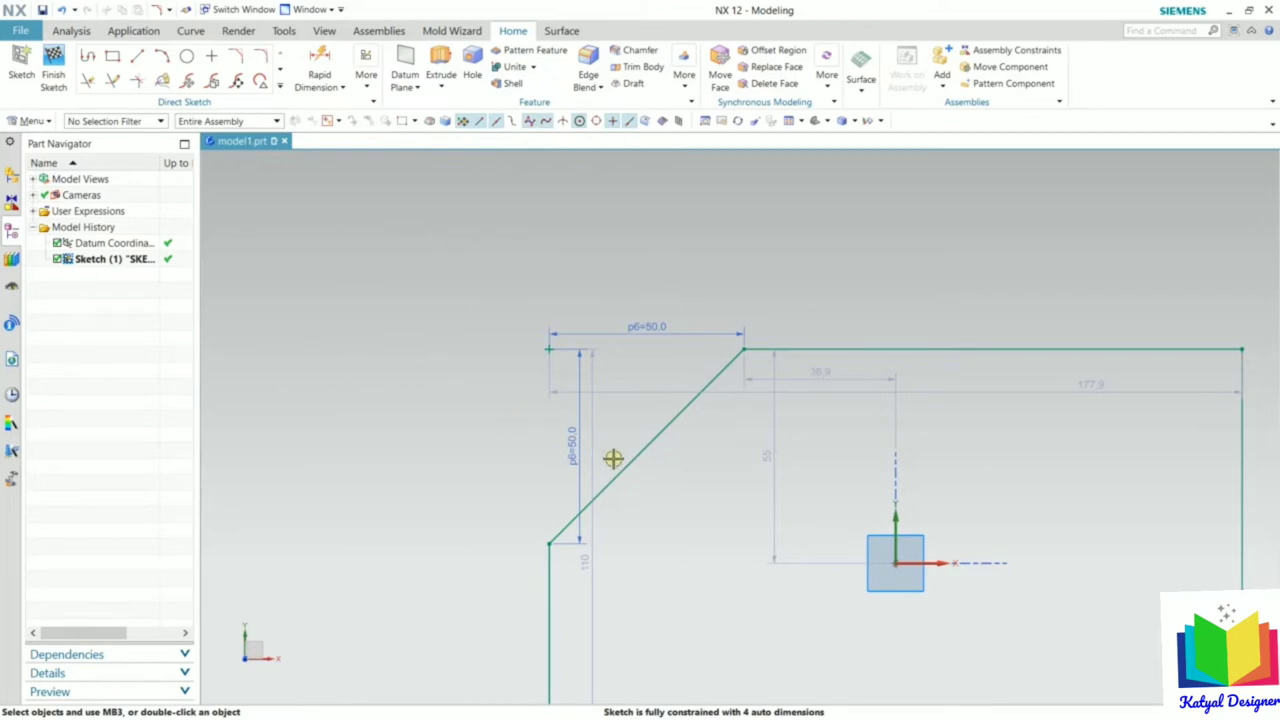
Move the chamfer's vertical 50 mm dimension outside the rectangle, to the left of its left edge
scroll(563, 466, "up", 3)
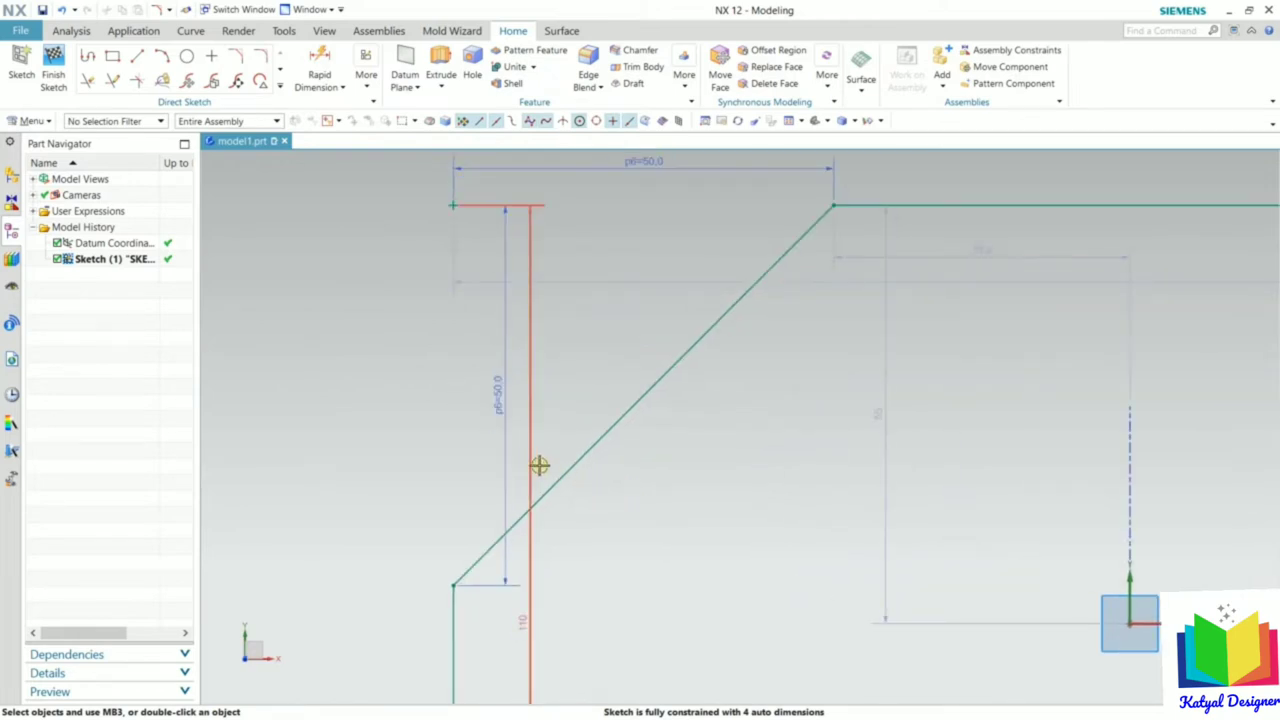
scroll(537, 463, "down", 1)
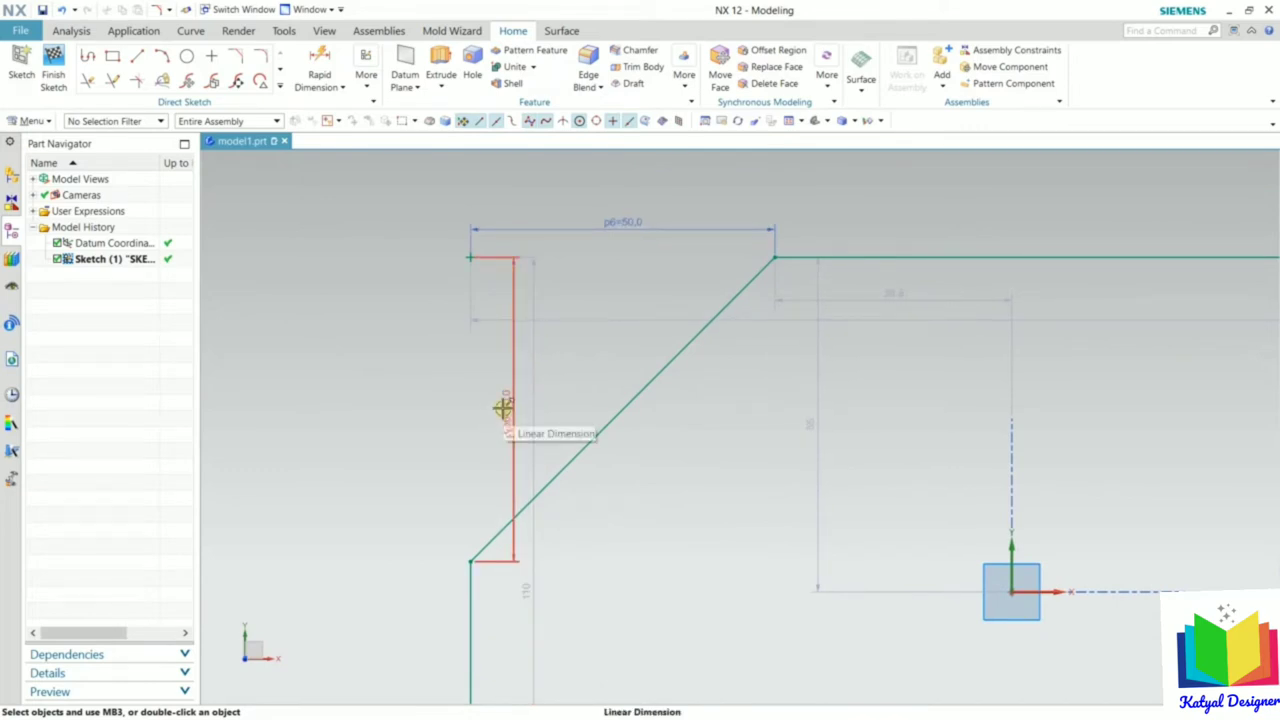
mouse_move(503, 408)
left_mouse_down()
mouse_move(354, 400)
mouse_move(297, 414)
left_mouse_up()
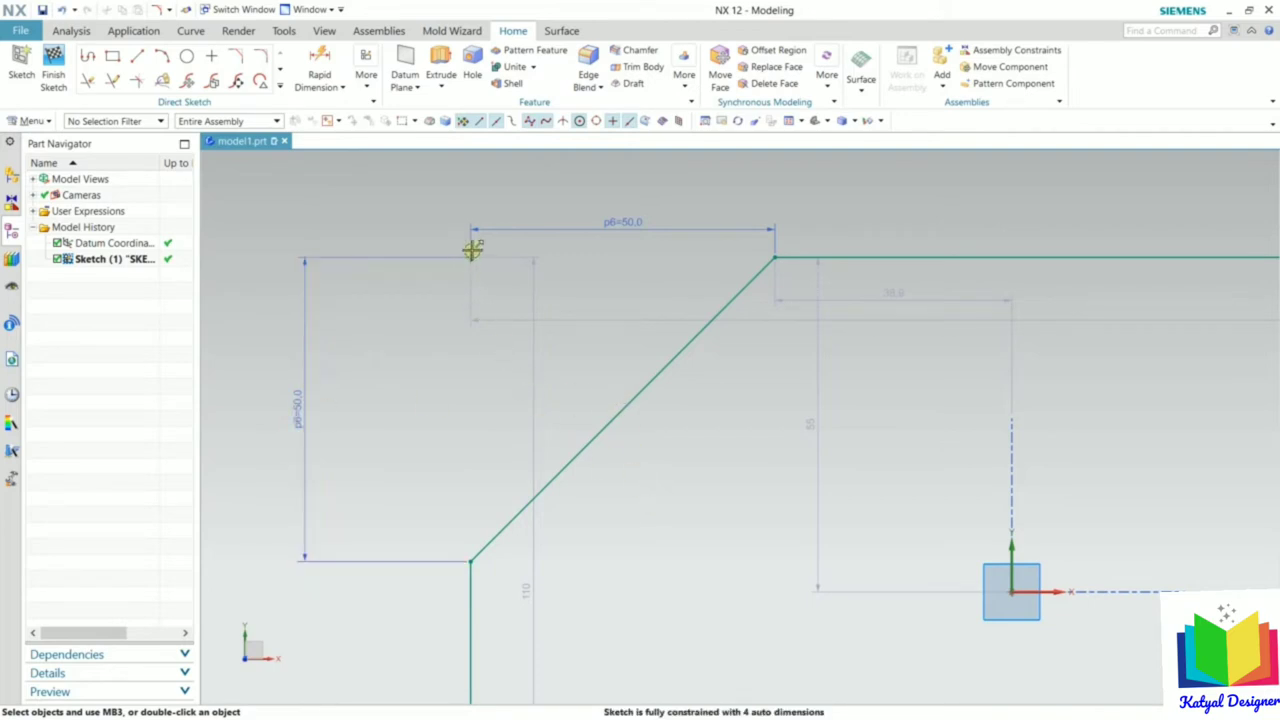
Examine the original corner point, the chamfer's endpoints and its horizontal and vertical distance dimensions
scroll(484, 242, "up", 3)
scroll(484, 242, "up", 1)
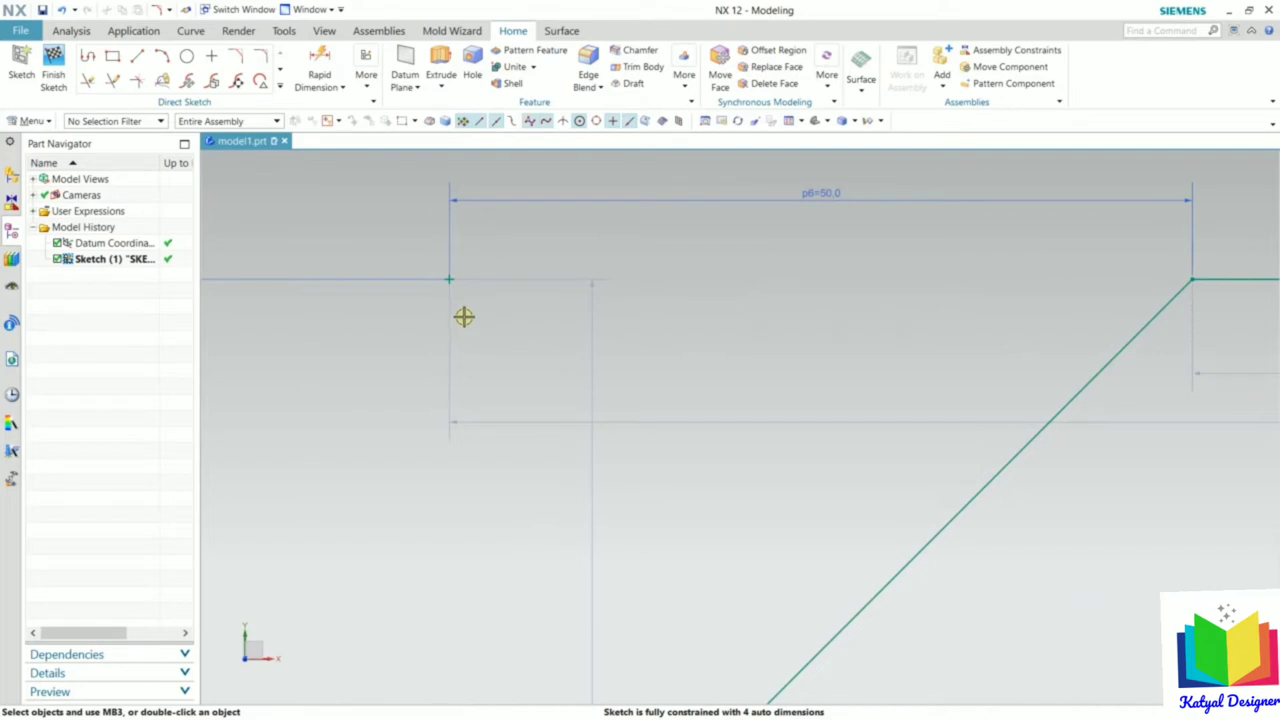
scroll(474, 216, "down", 4)
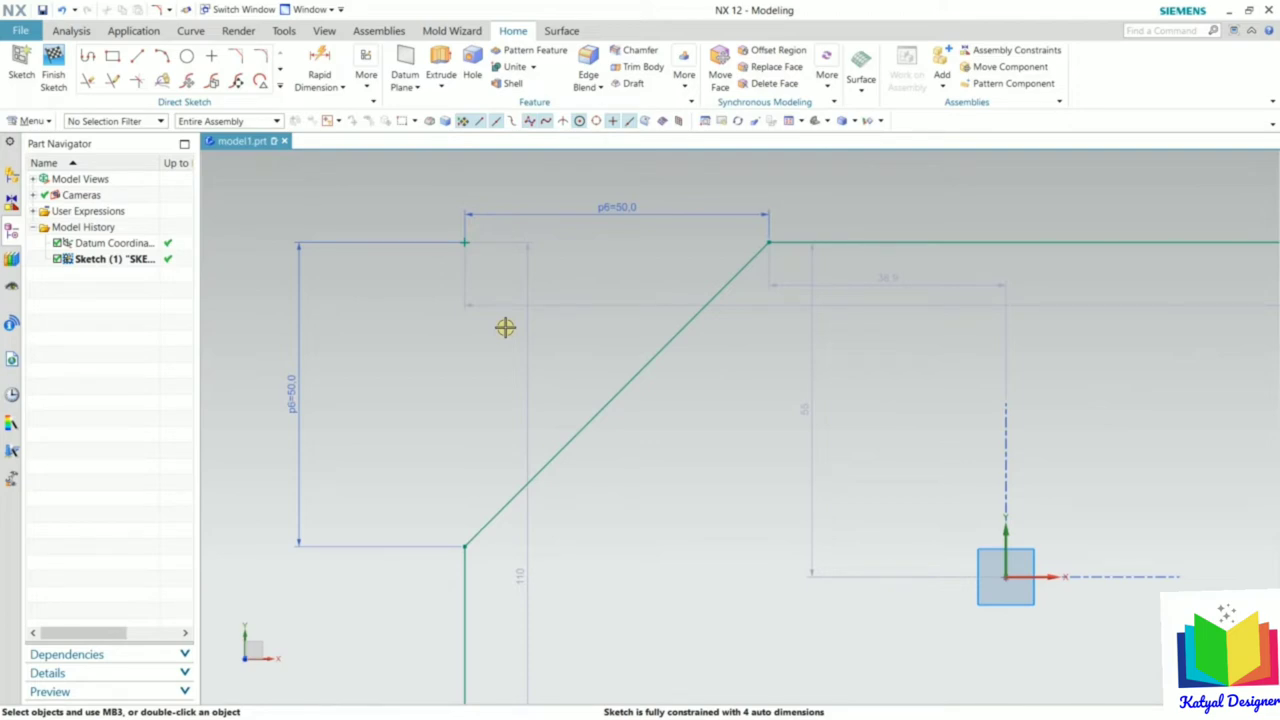
scroll(632, 194, "up", 4)
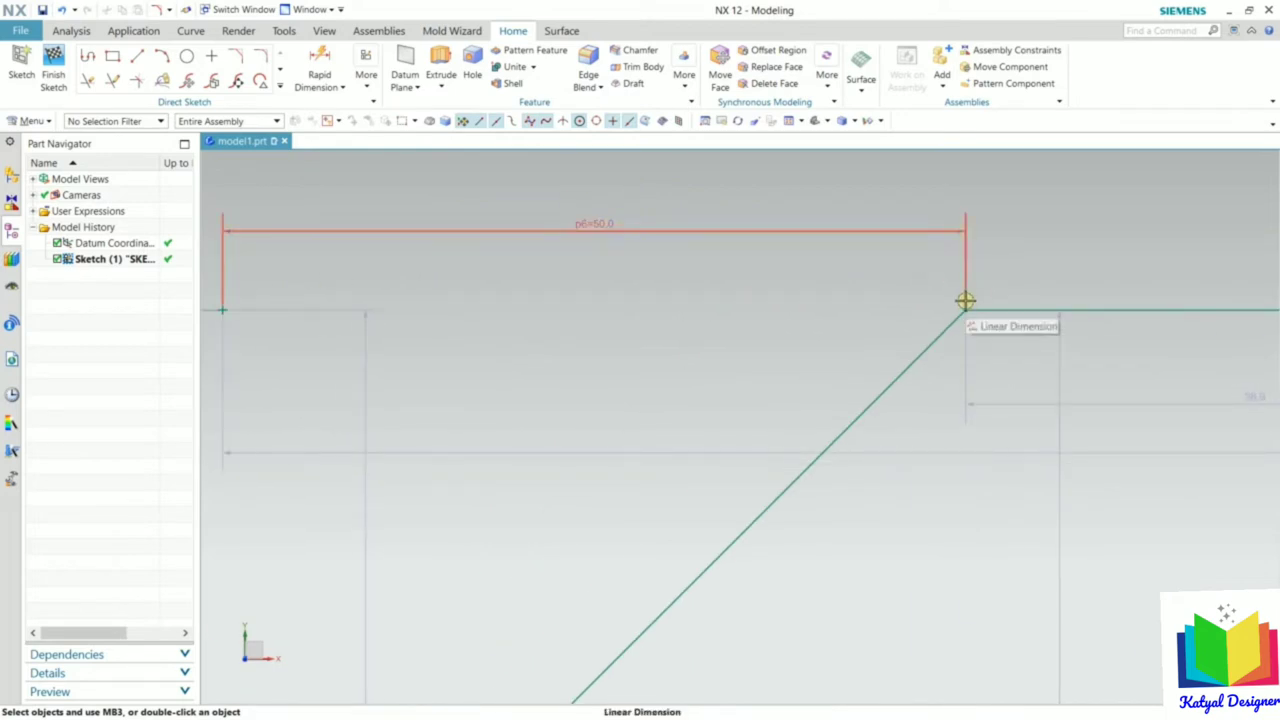
scroll(720, 245, "down", 4)
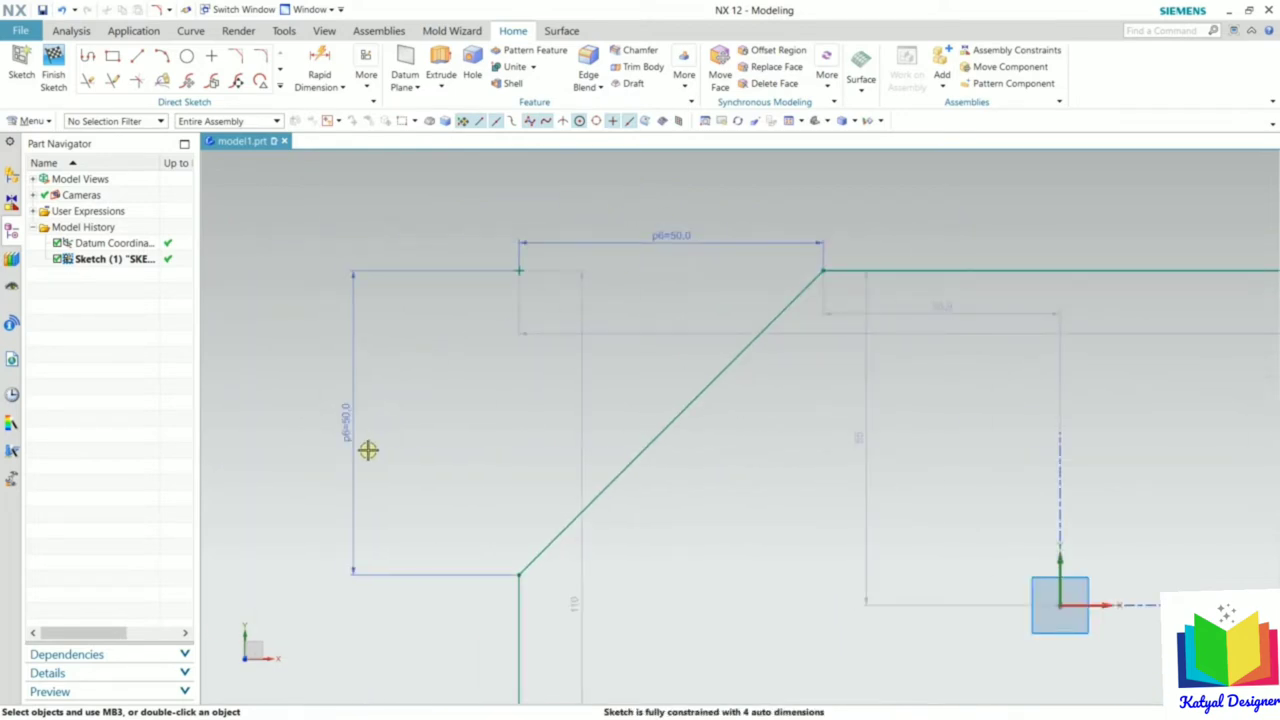
scroll(344, 430, "up", 4)
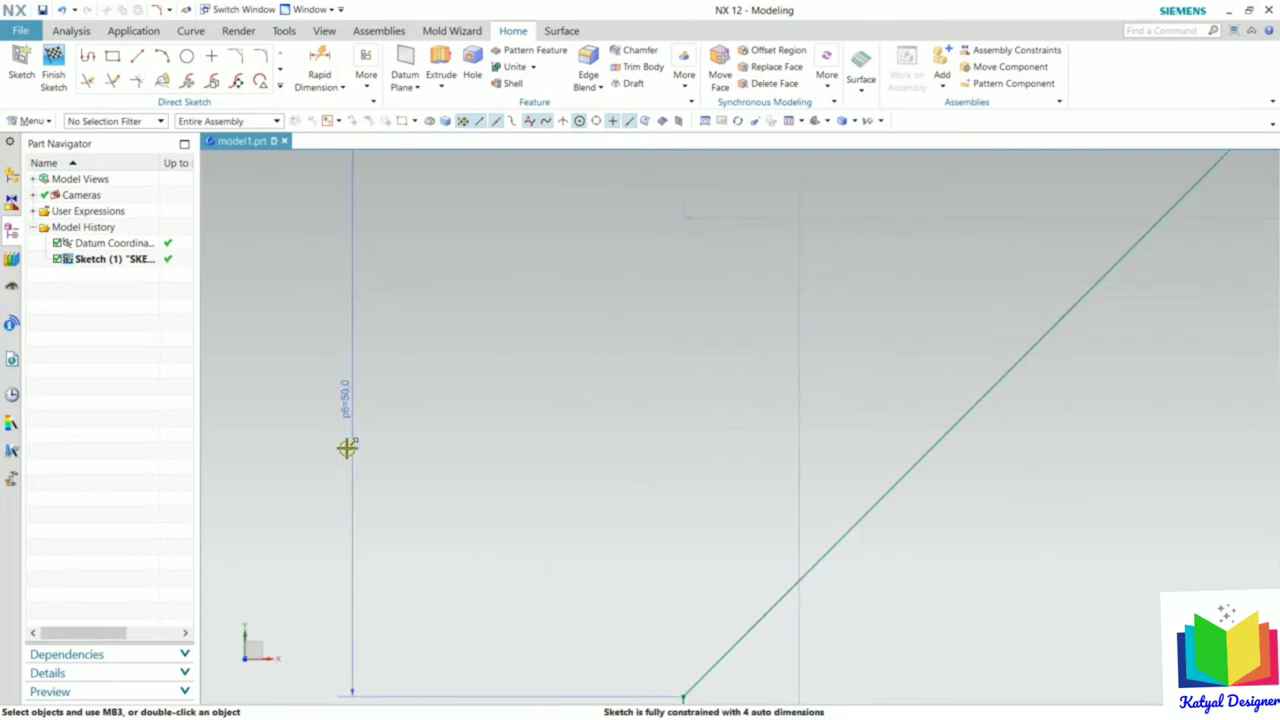
scroll(352, 448, "down", 3)
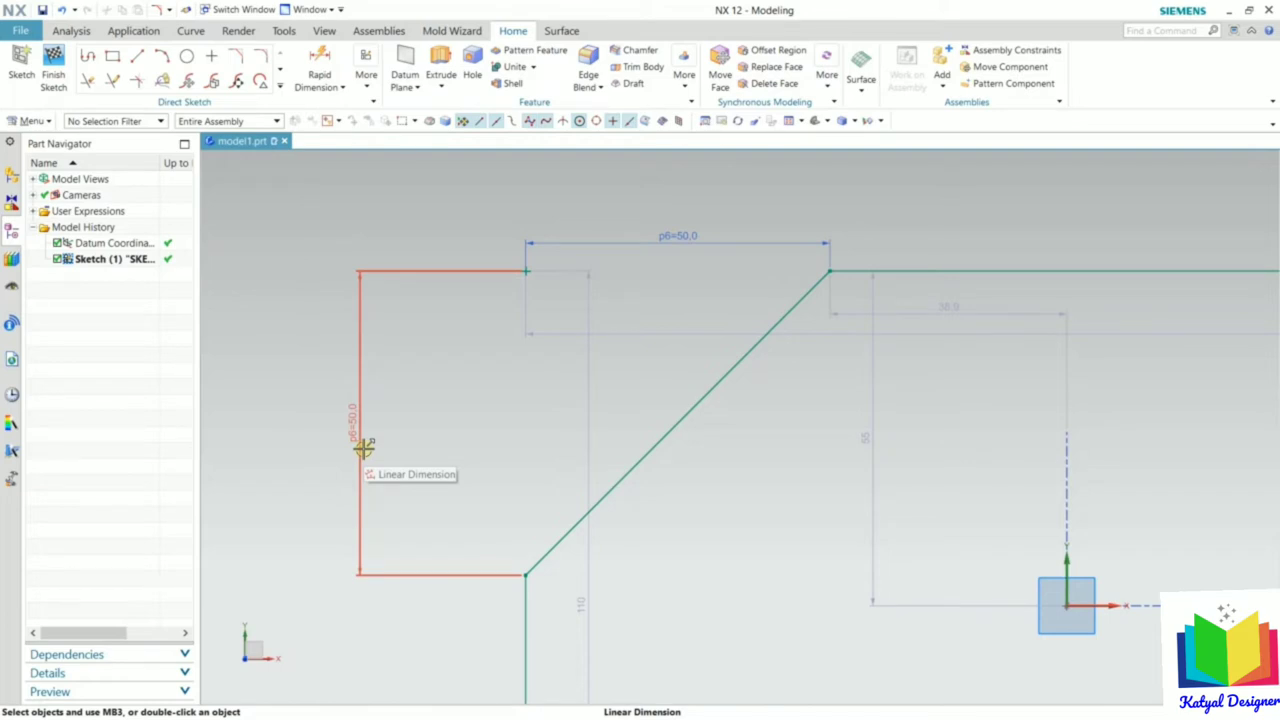
scroll(340, 410, "down", 2)
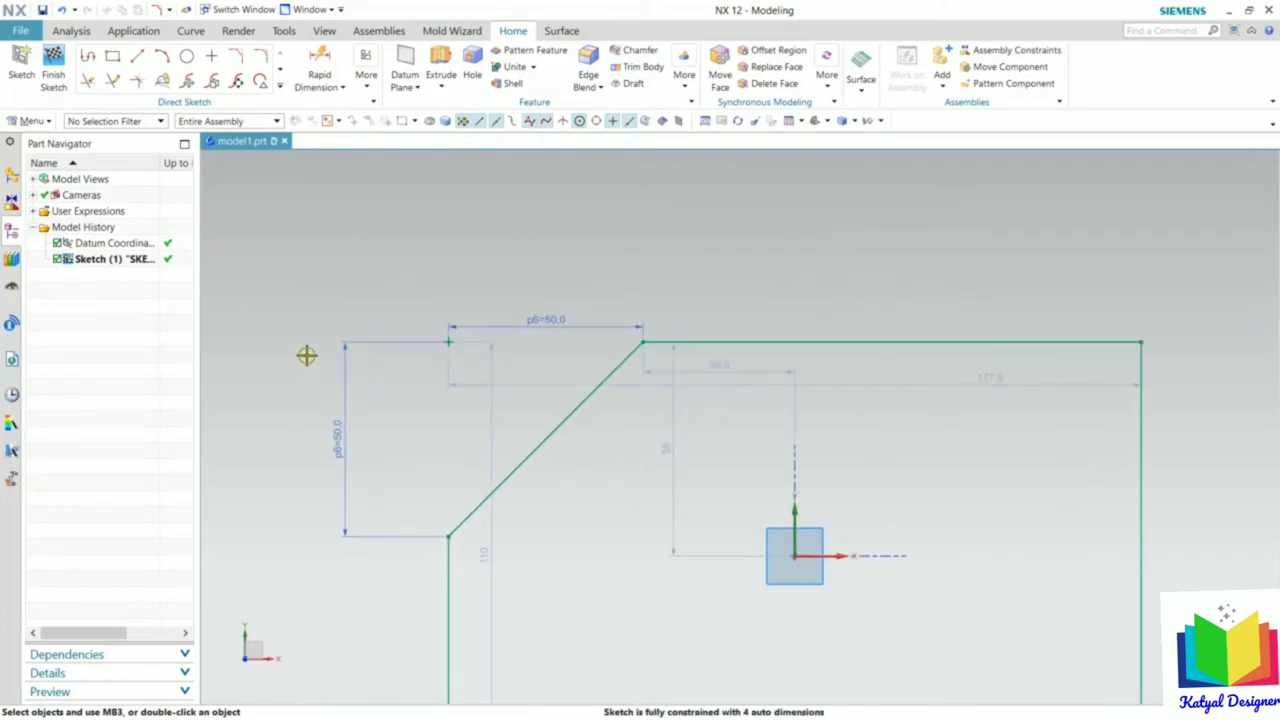
Chamfer the rectangle's upper-right corner asymmetrically, with Distance 1 of 50 mm along the top edge and Distance 2 of 40 mm along the right edge
scroll(308, 355, "down", 3)
scroll(749, 366, "up", 3)
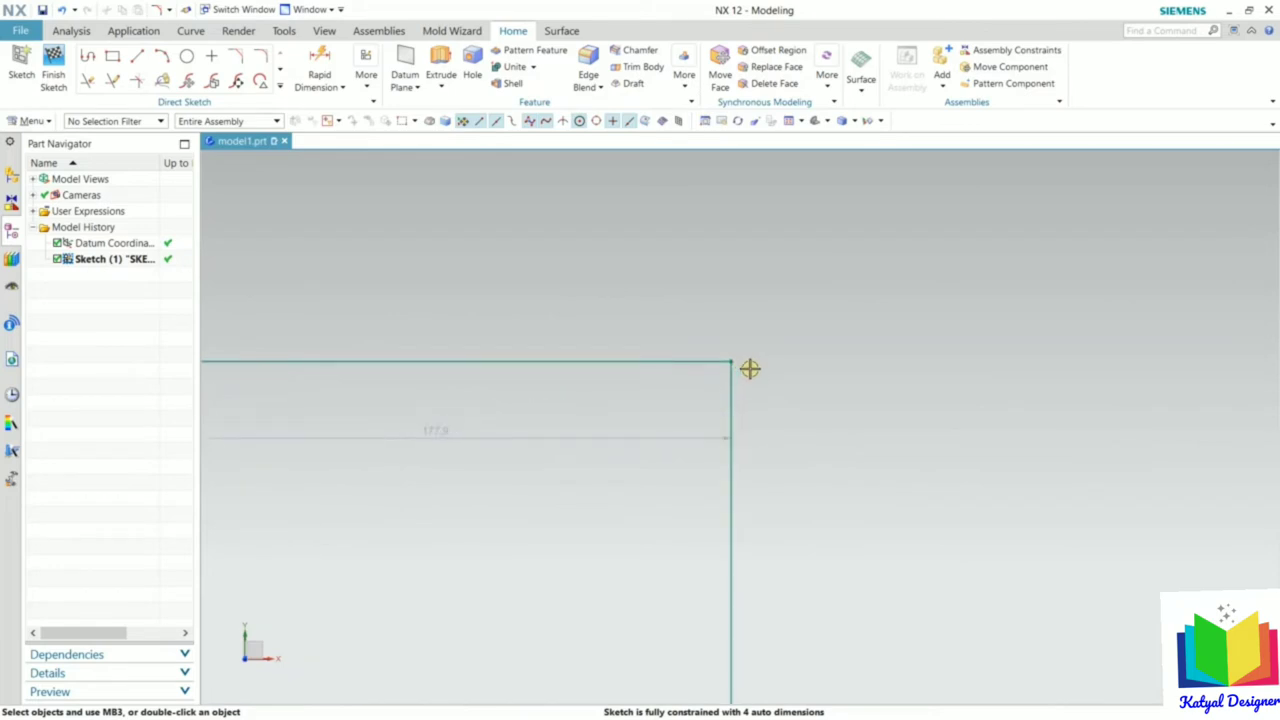
left_click(236, 60)
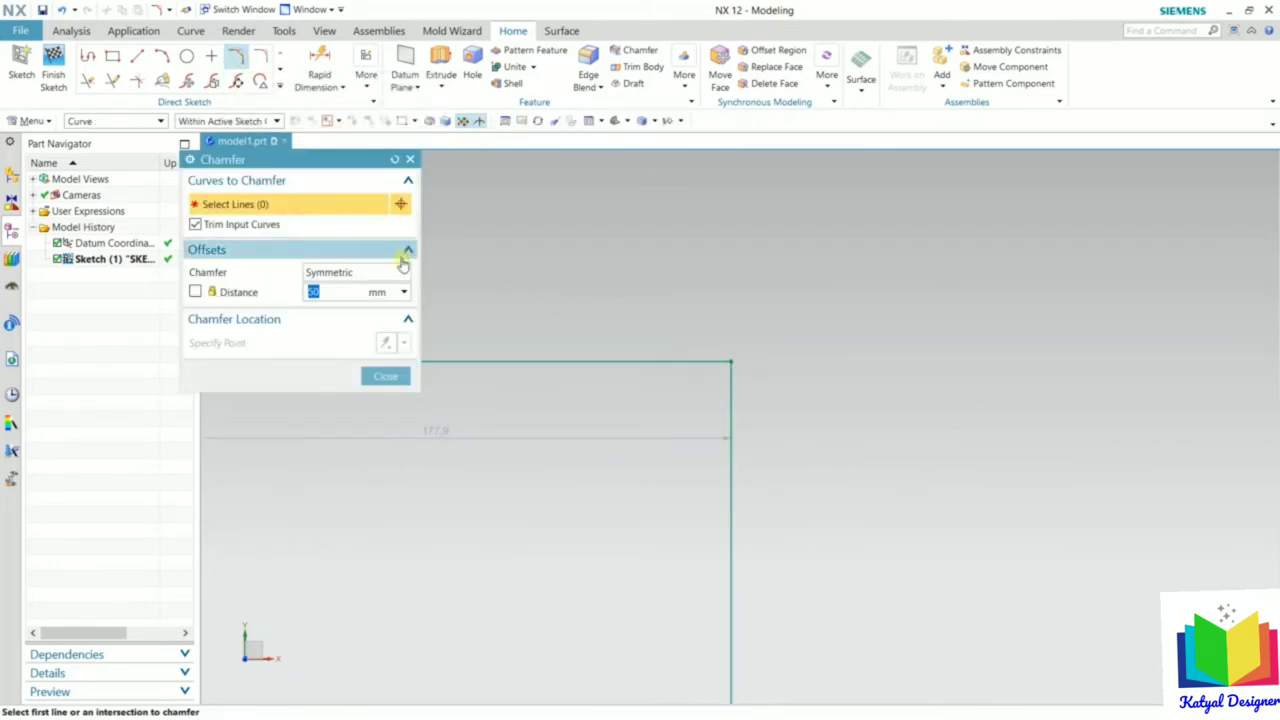
left_click(372, 273)
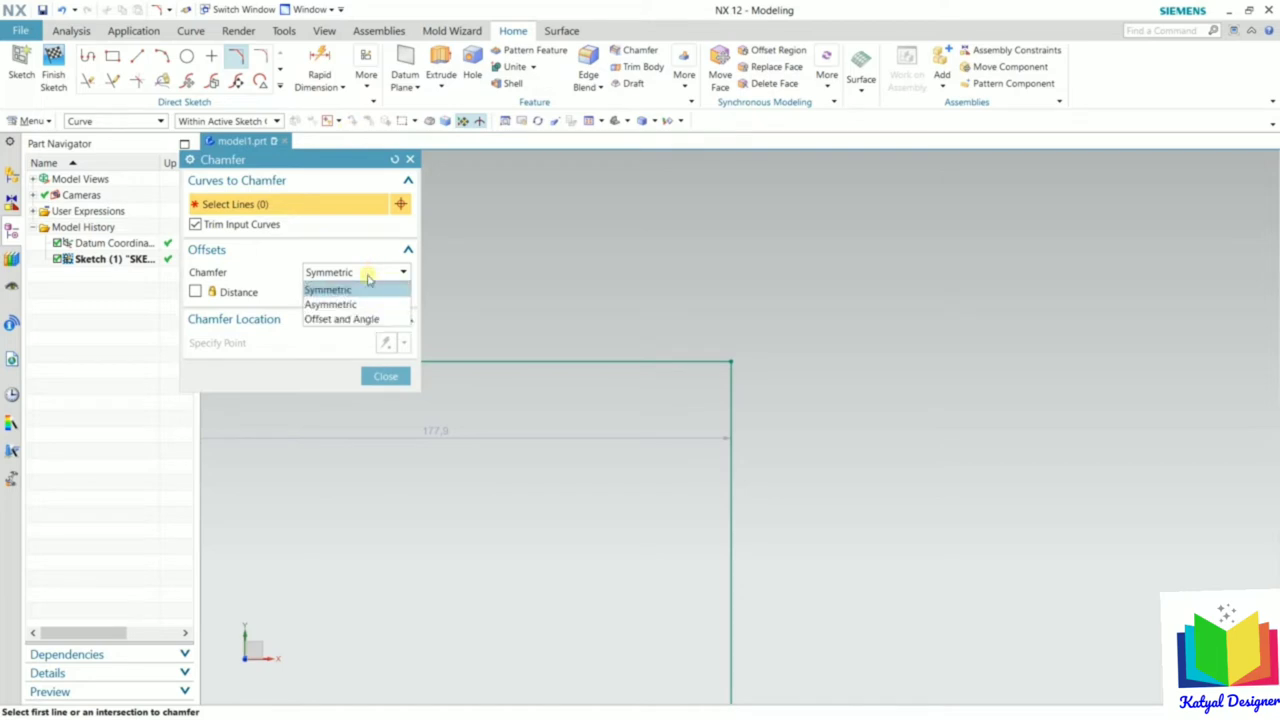
left_click(340, 303)
left_click_drag(309, 162, 222, 162)
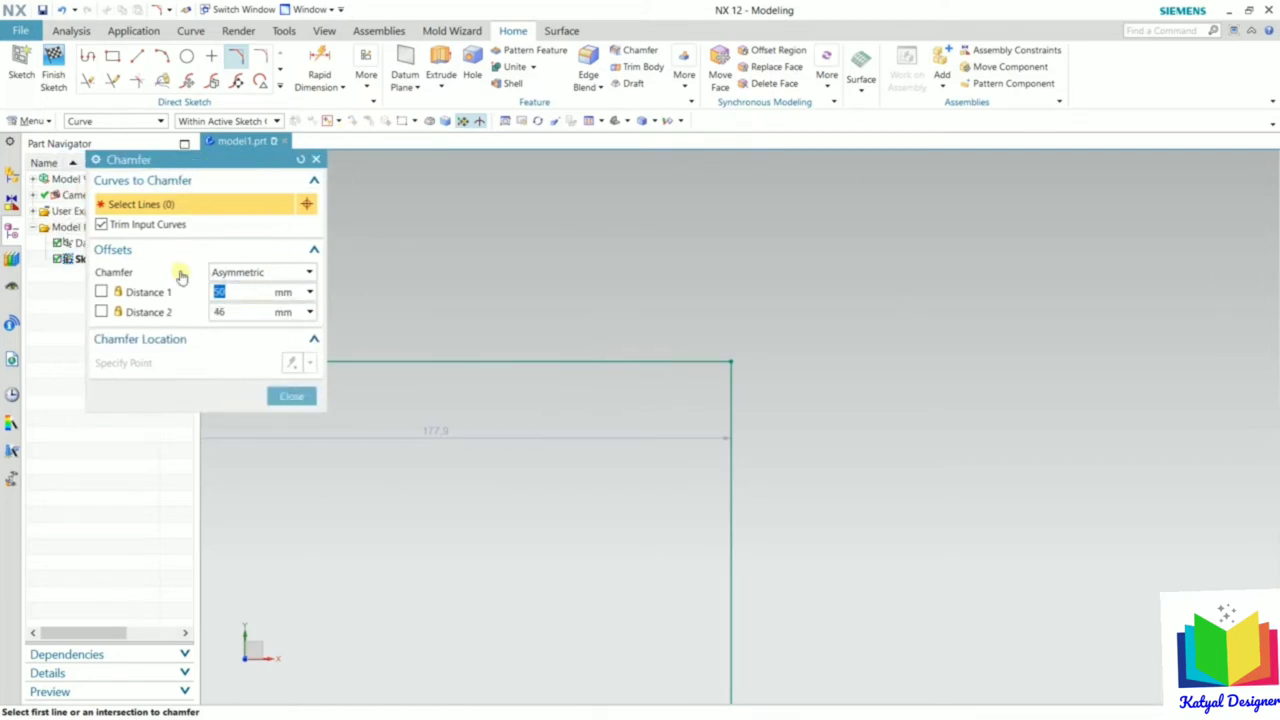
left_click(101, 292)
left_click(102, 312)
left_click(240, 311)
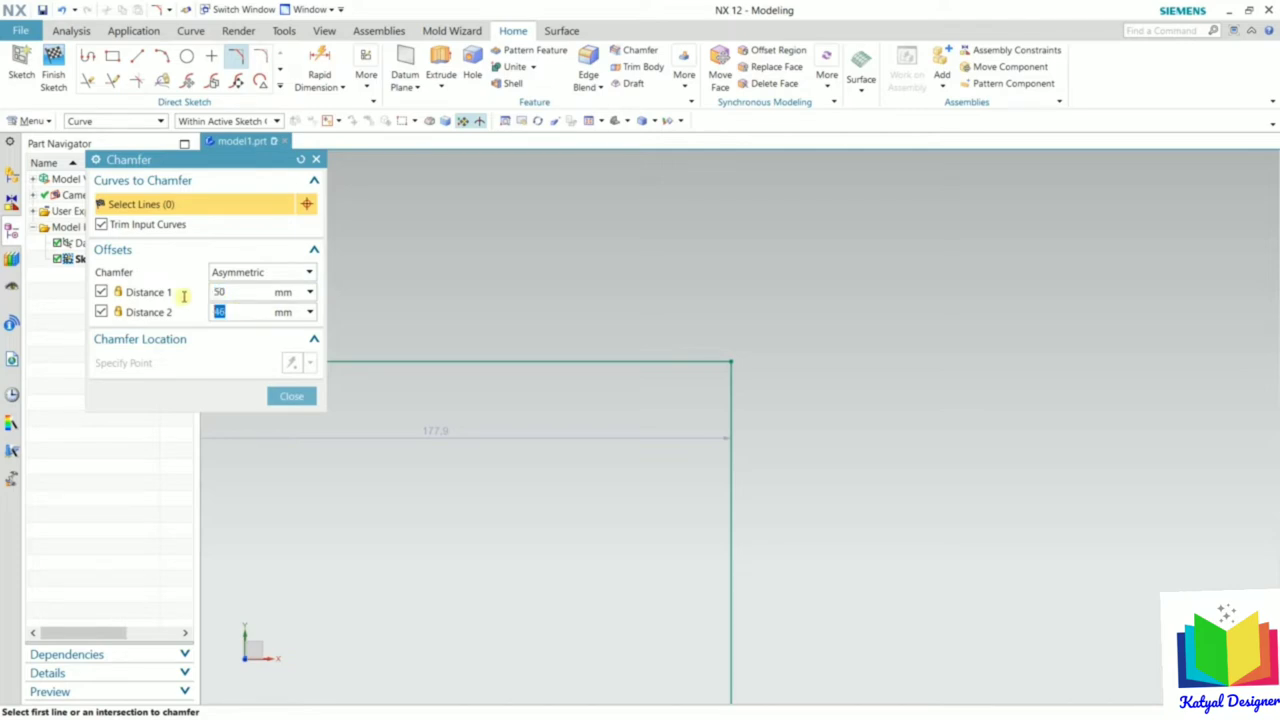
type("40")
key("shift+Tab")
left_click(657, 361)
left_click(731, 394)
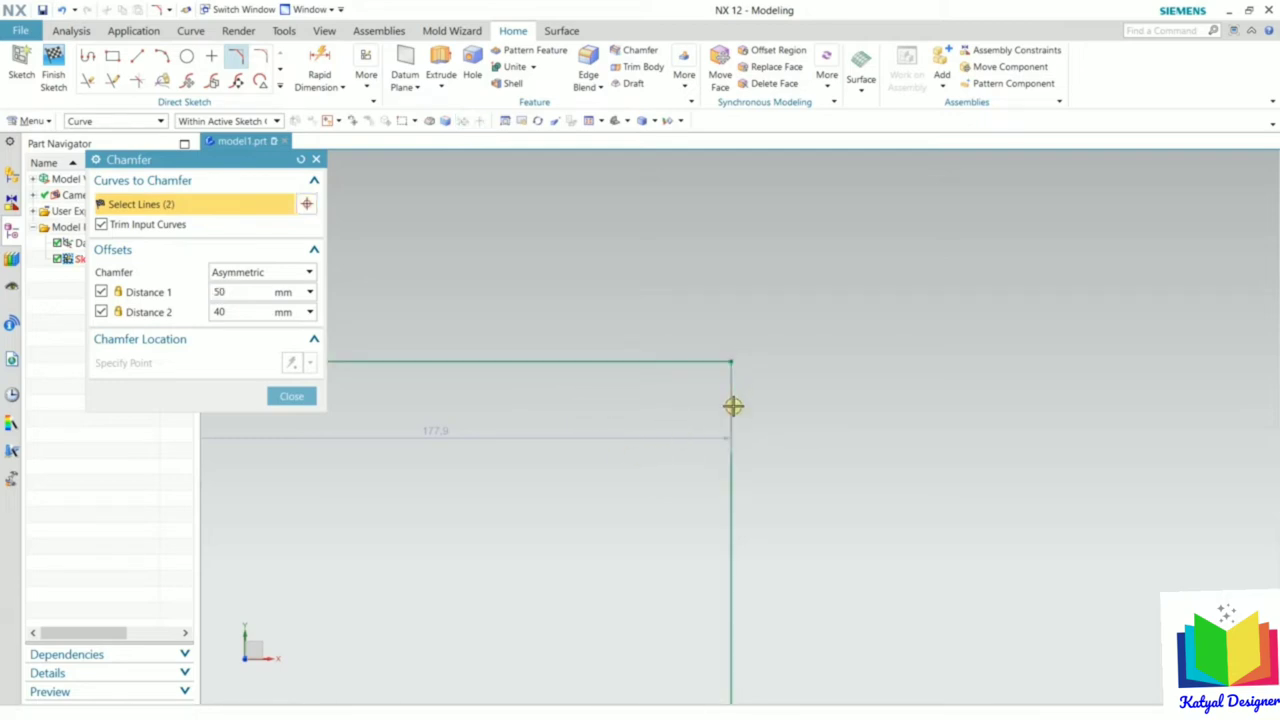
Examine the upper-right chamfer's horizontal and vertical distance dimensions, and end the Chamfer command
scroll(732, 406, "down", 2)
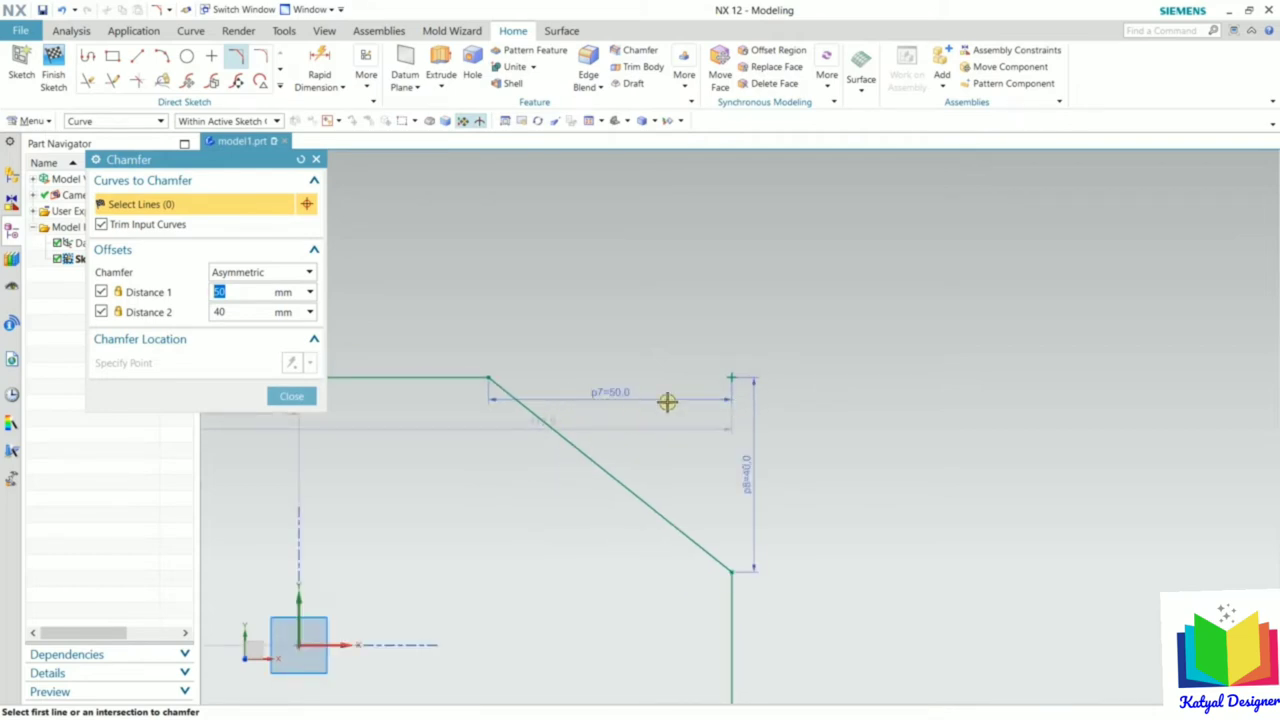
scroll(689, 400, "up", 3)
scroll(471, 368, "up", 4)
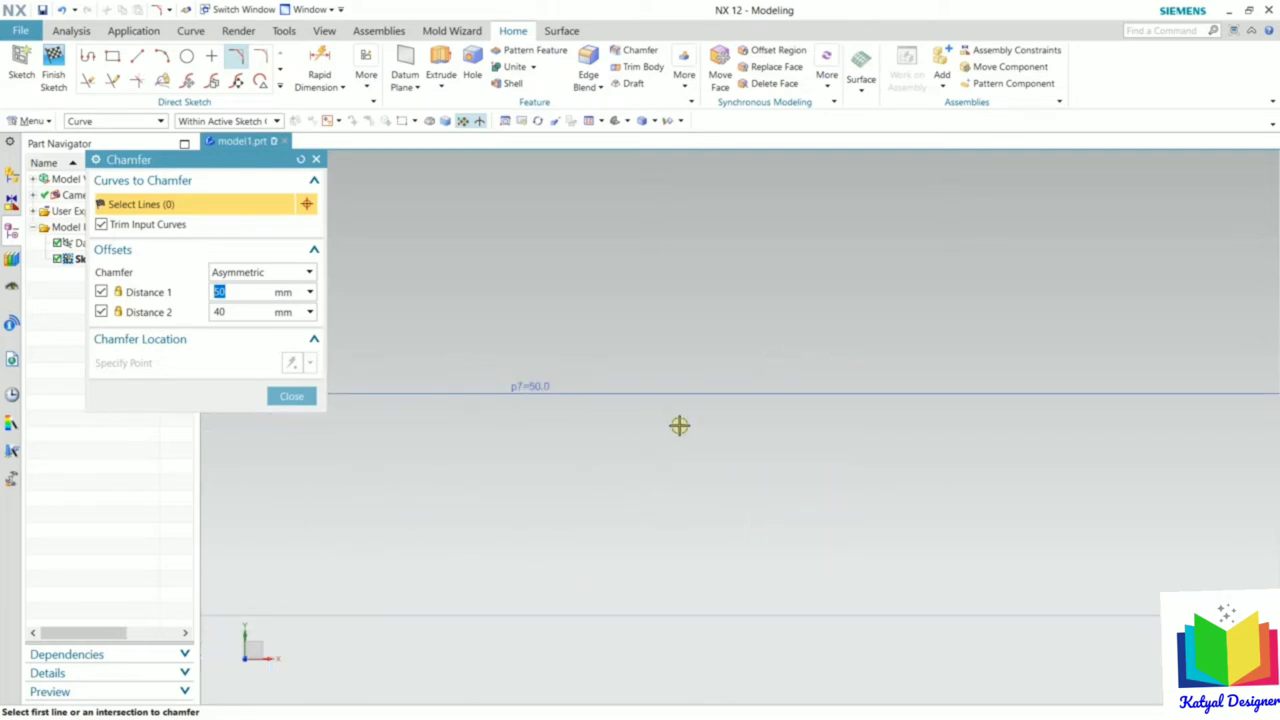
scroll(571, 337, "down", 4)
scroll(820, 537, "down", 2)
scroll(766, 460, "up", 4)
scroll(679, 356, "down", 3)
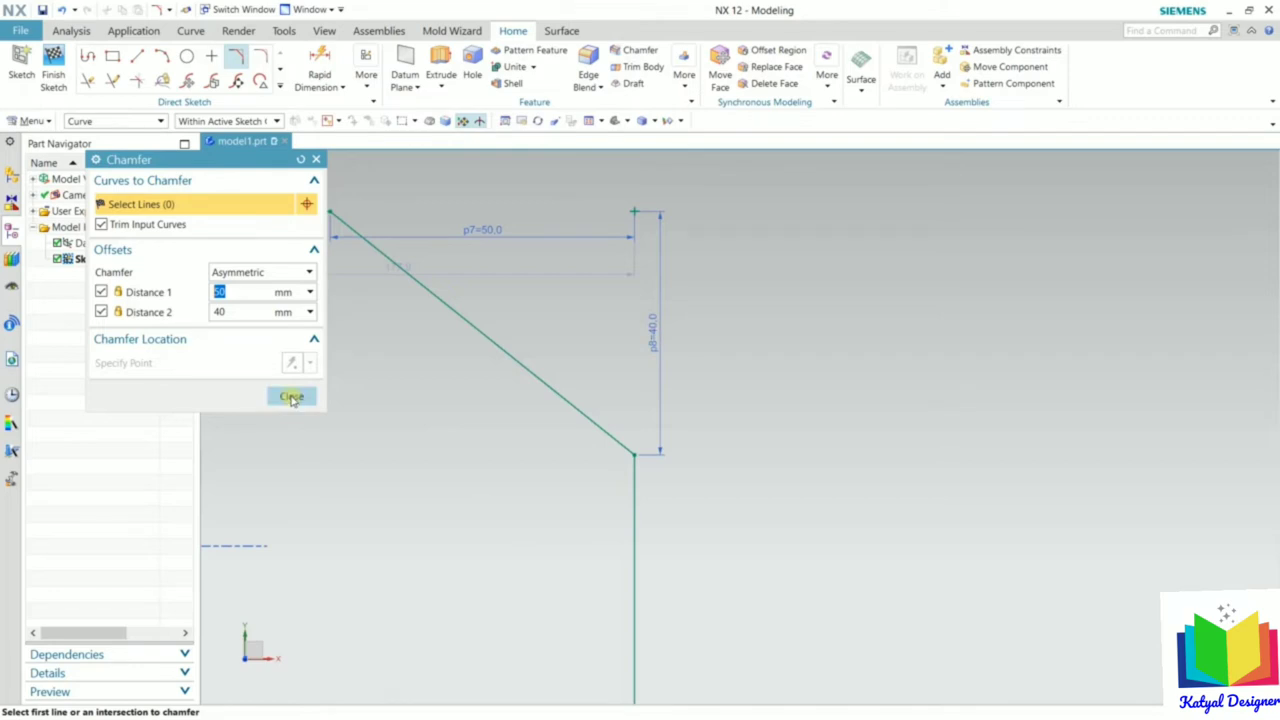
left_click(291, 398)
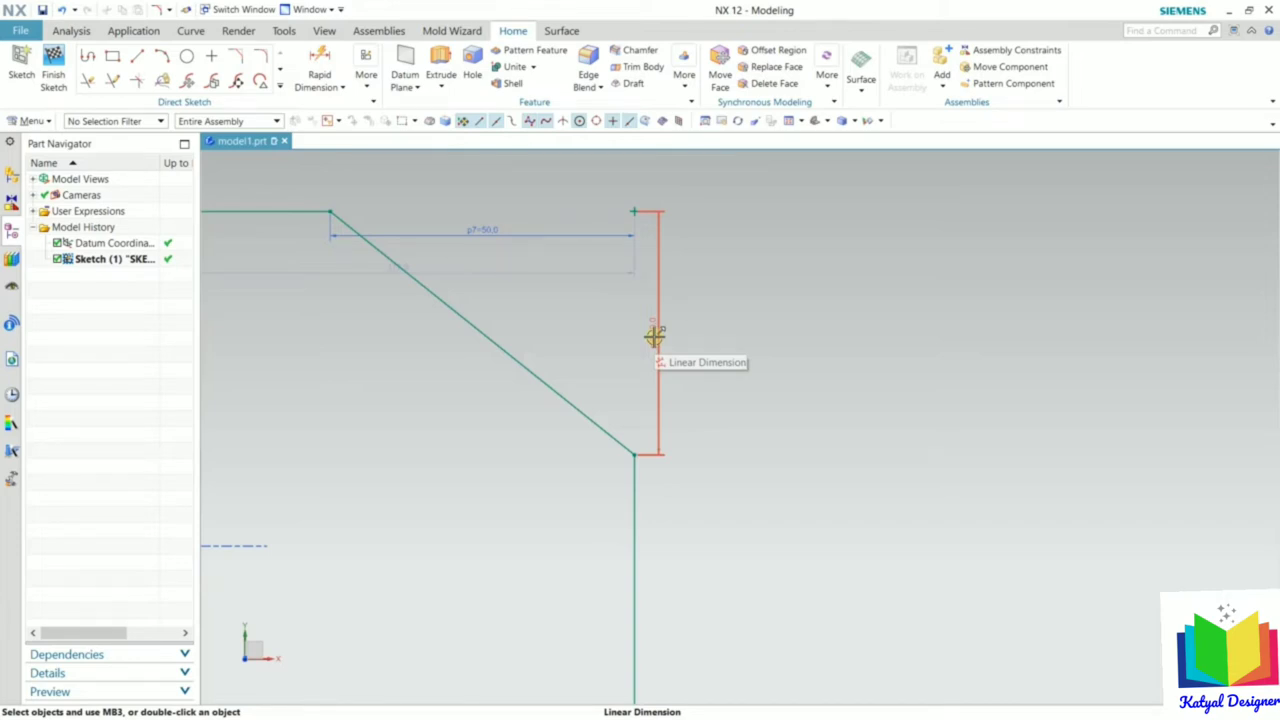
Chamfer the lower-right corner asymmetrically without trimming the input curves, using 50 mm along the right edge and 35 mm along the bottom edge
scroll(655, 336, "down", 5)
scroll(680, 446, "up", 7)
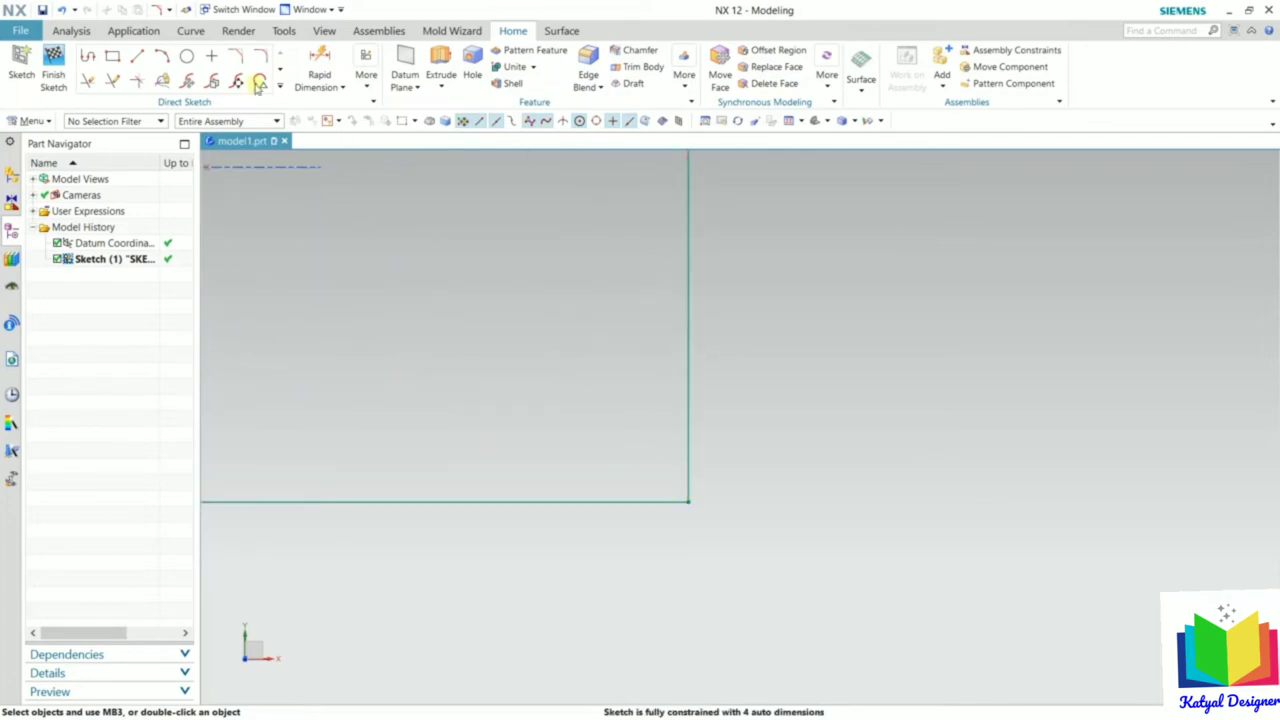
left_click(238, 56)
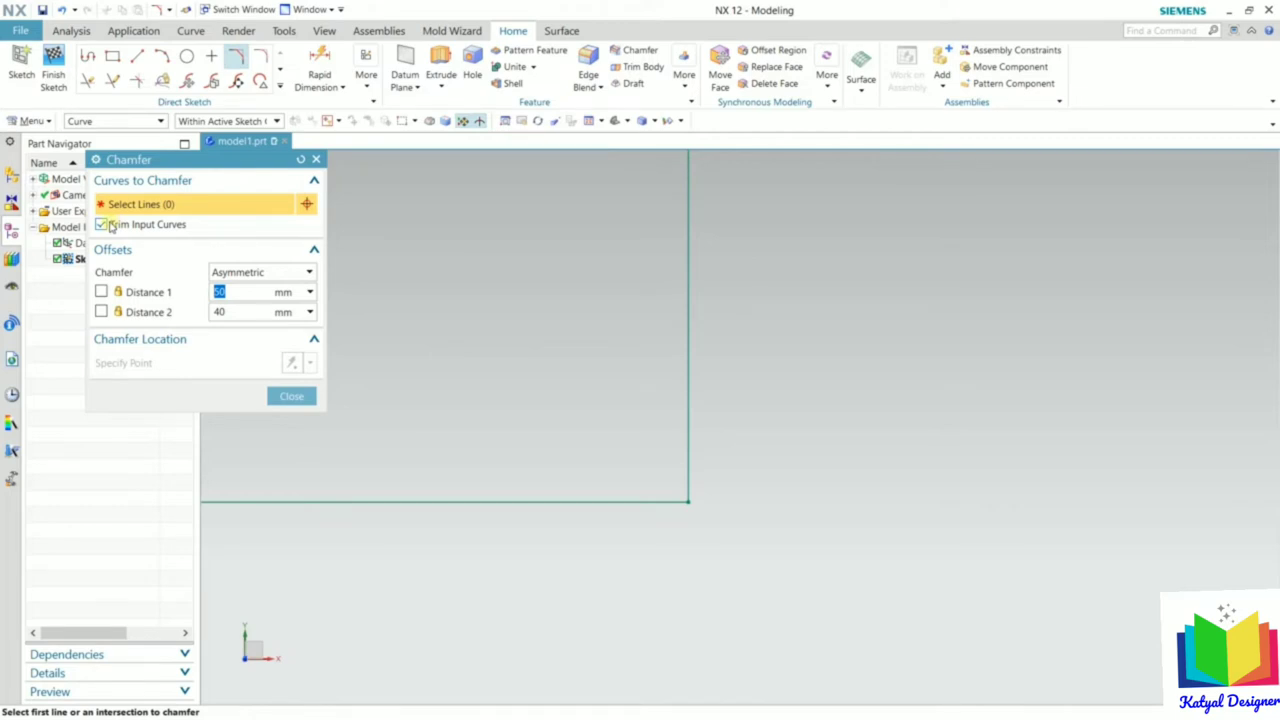
left_click(103, 225)
left_click(686, 345)
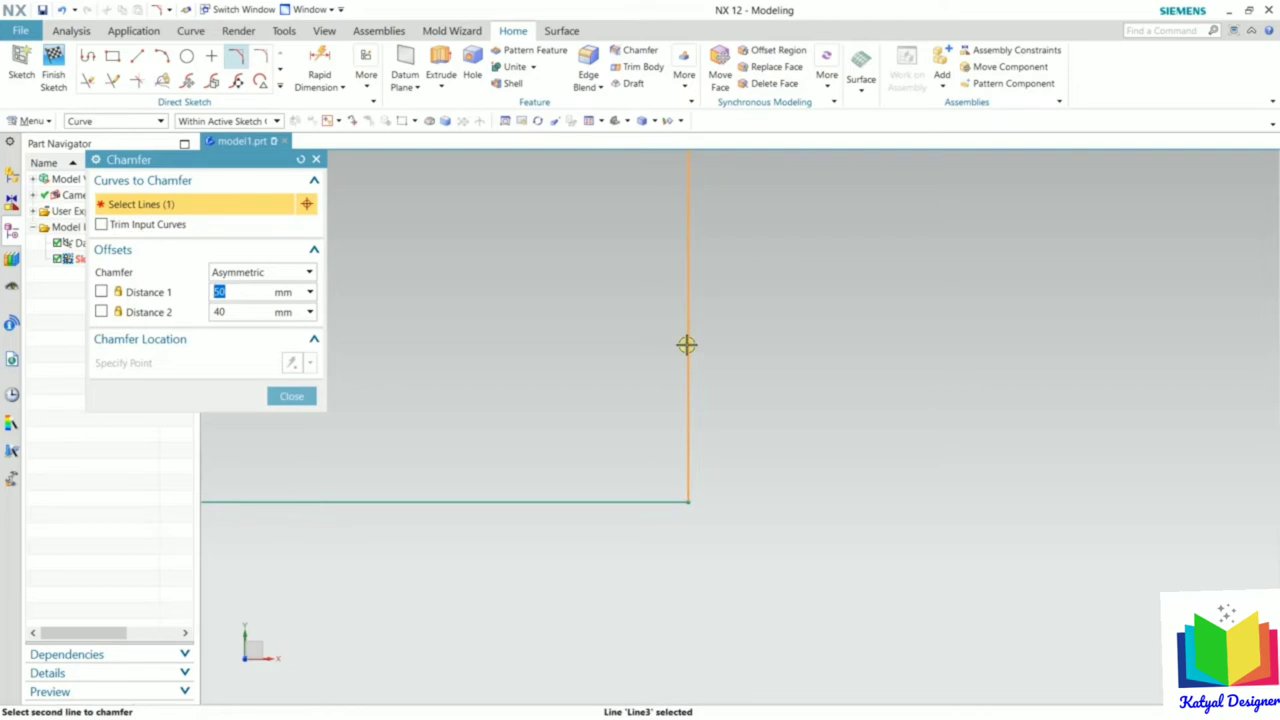
left_click(574, 503)
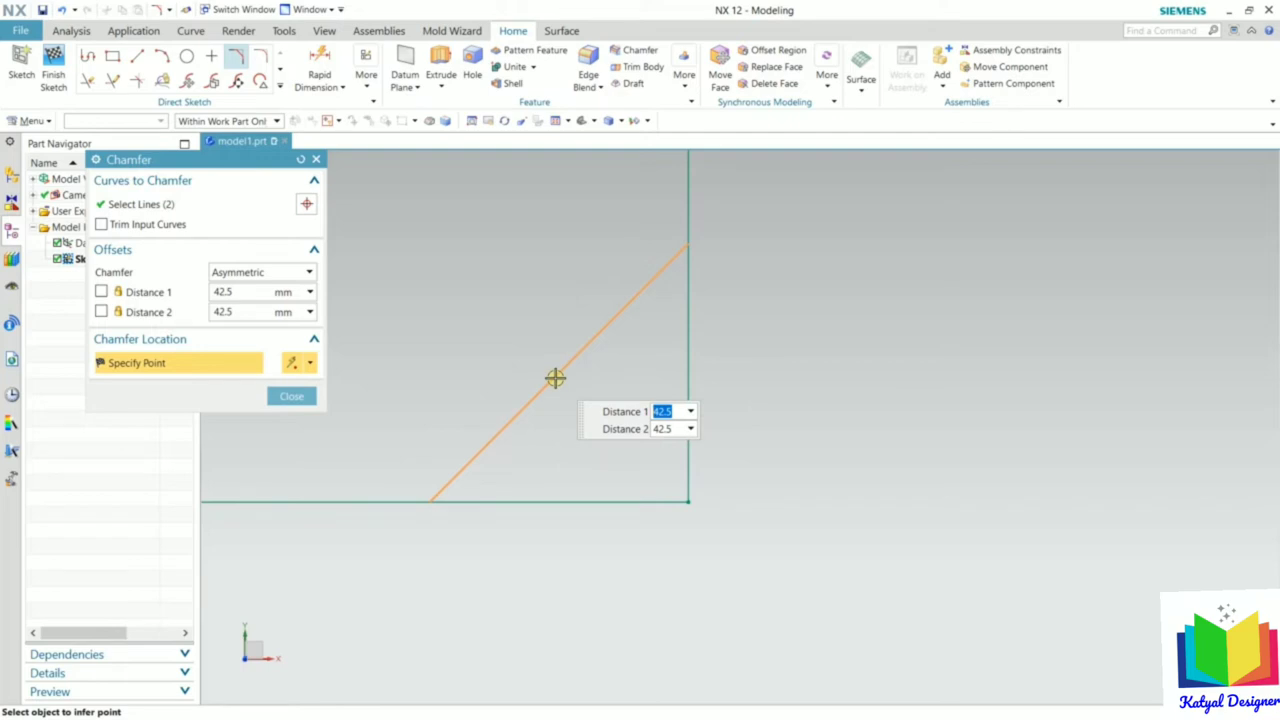
type("50")
key("Tab")
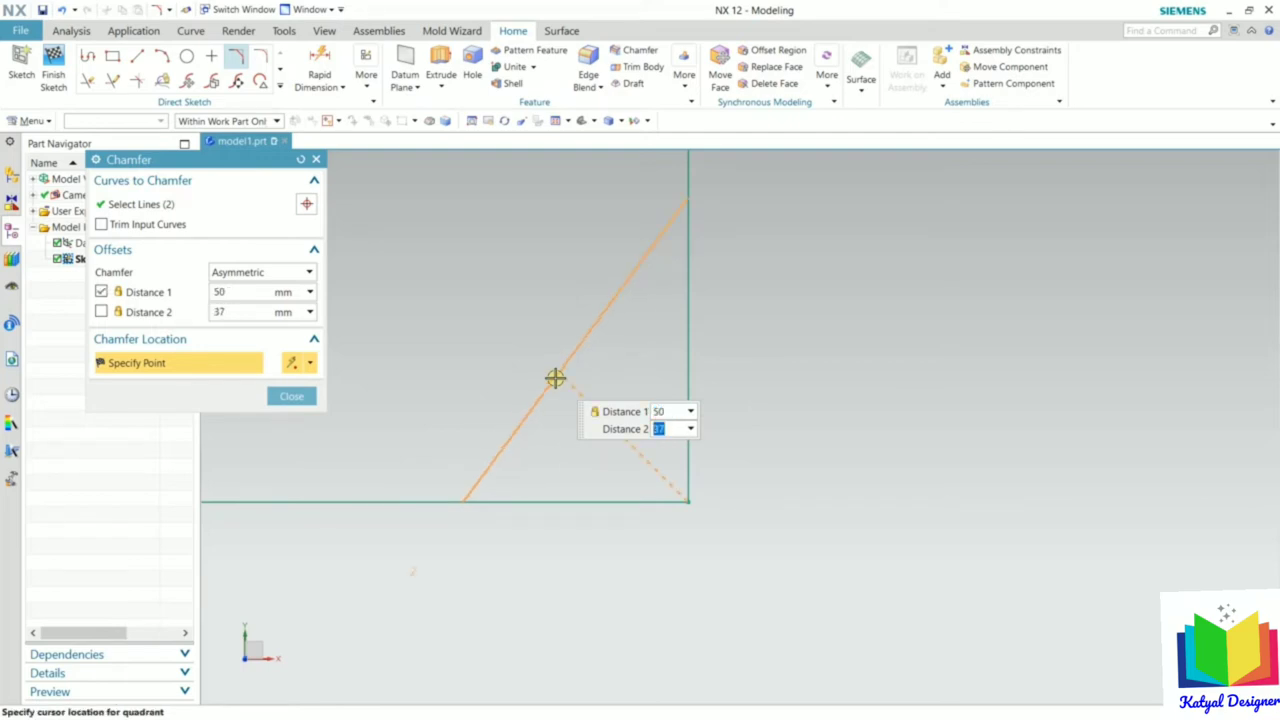
type("35")
left_click(555, 378)
middle_click(778, 527)
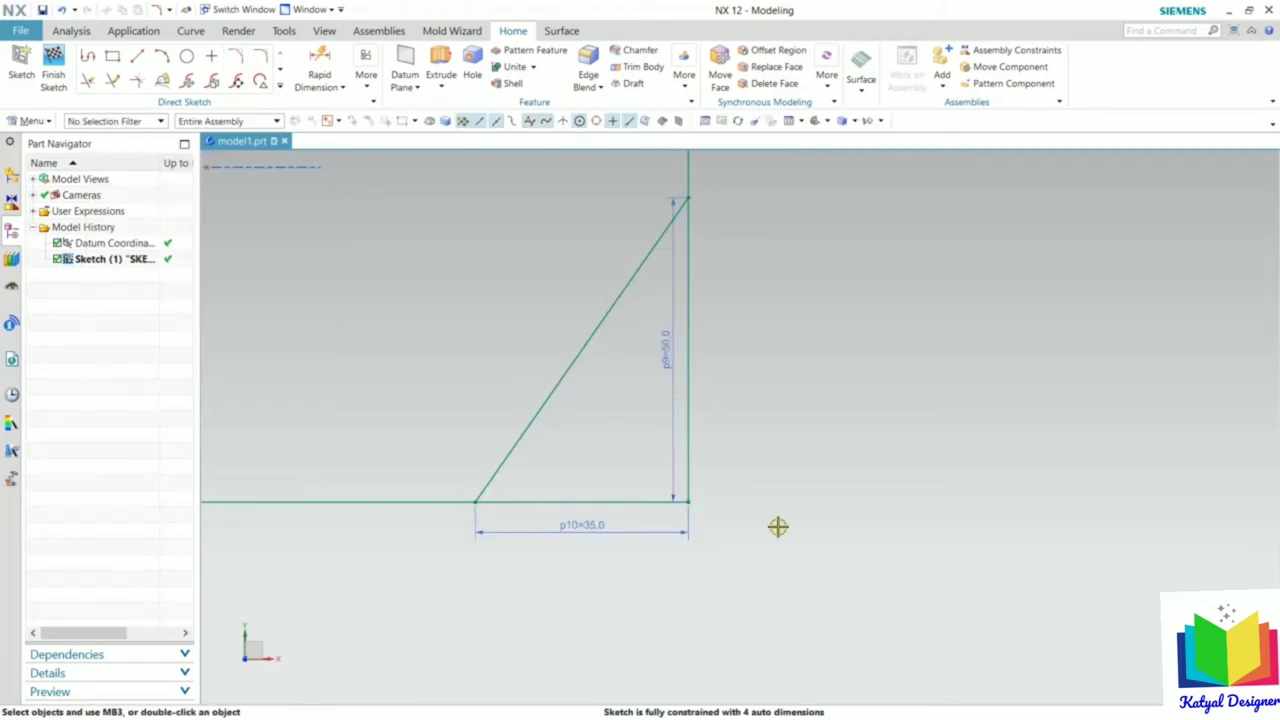
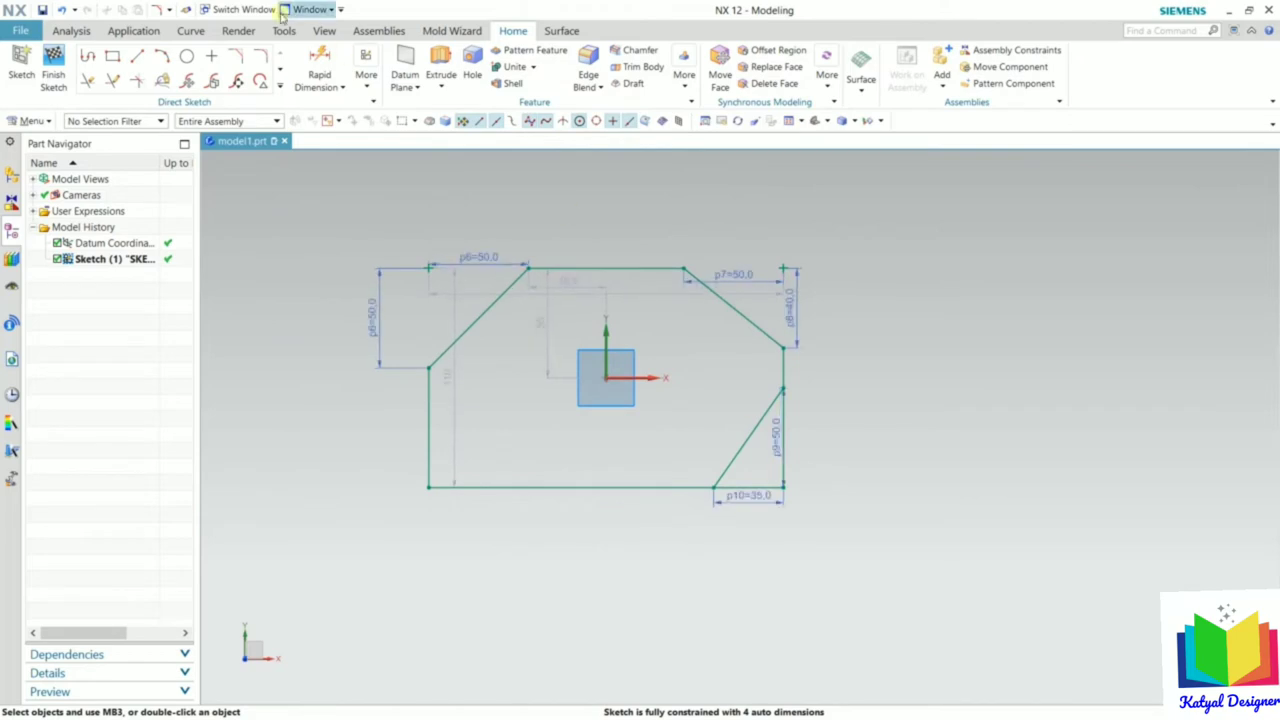
Chamfer the lower-left corner by Offset and Angle with trimmed input curves, a 35 mm distance along the left edge and a 45° angle
left_click(236, 56)
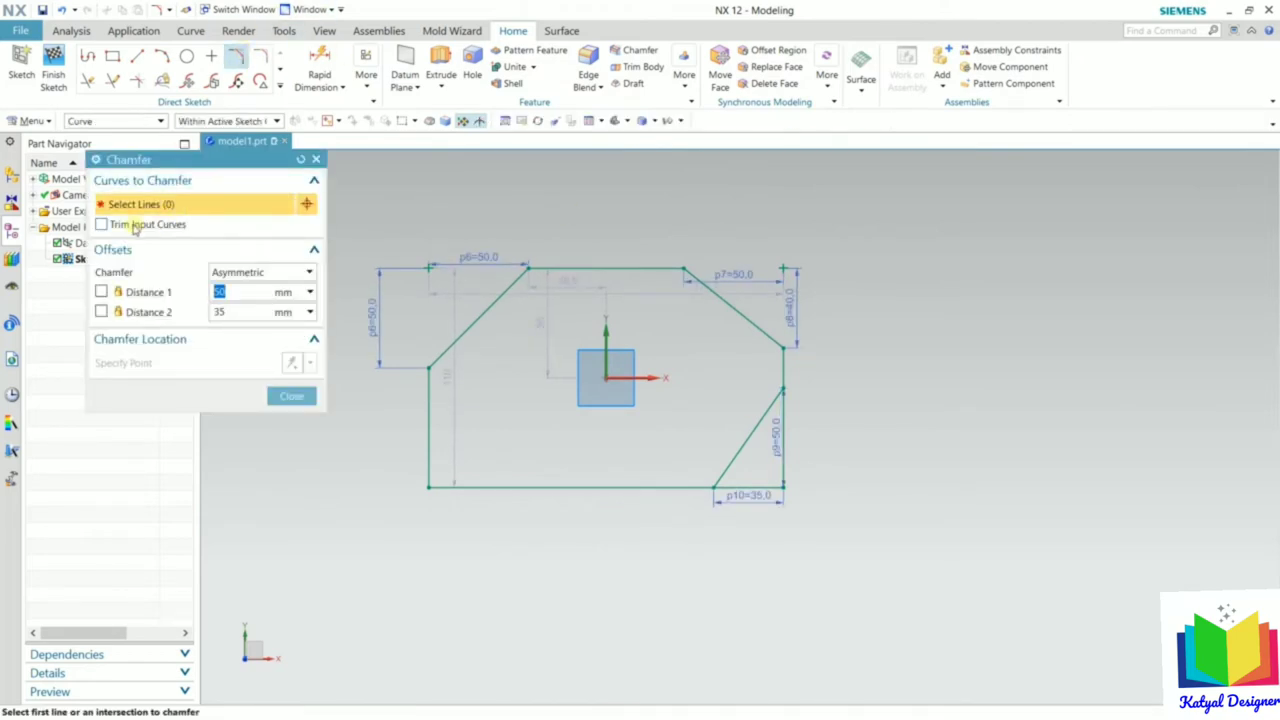
left_click(135, 225)
left_click(250, 273)
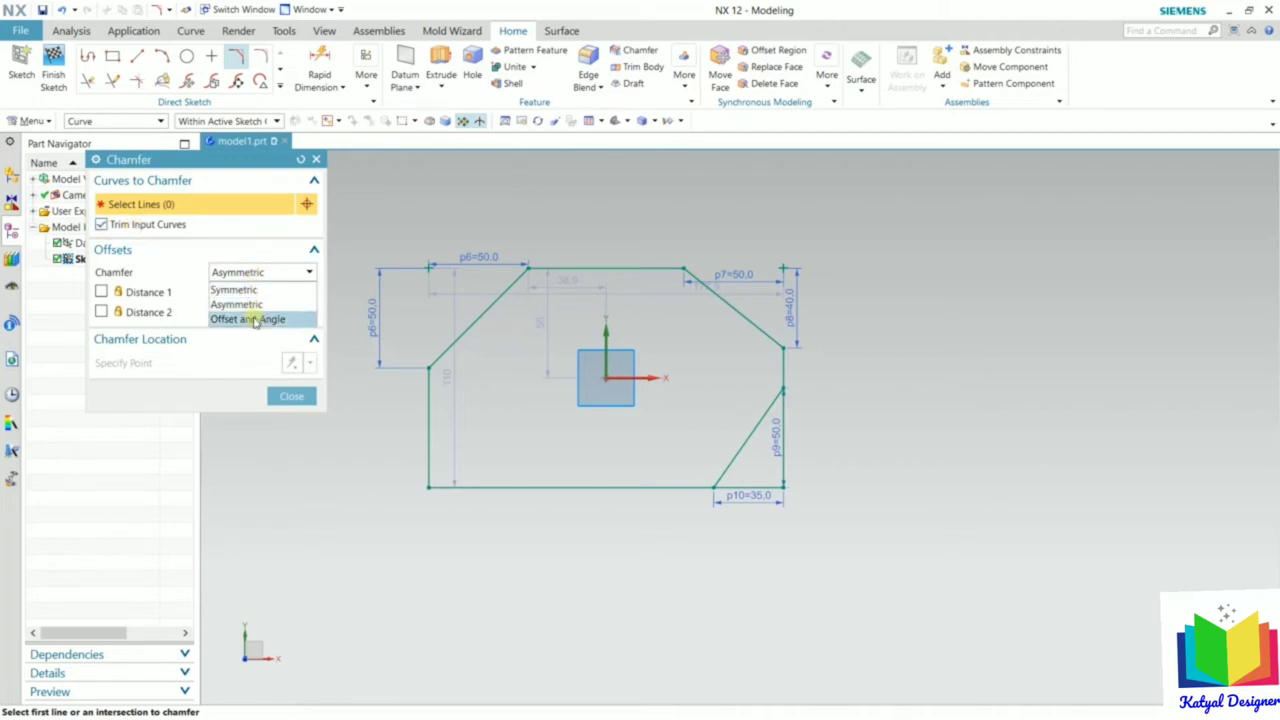
left_click(254, 320)
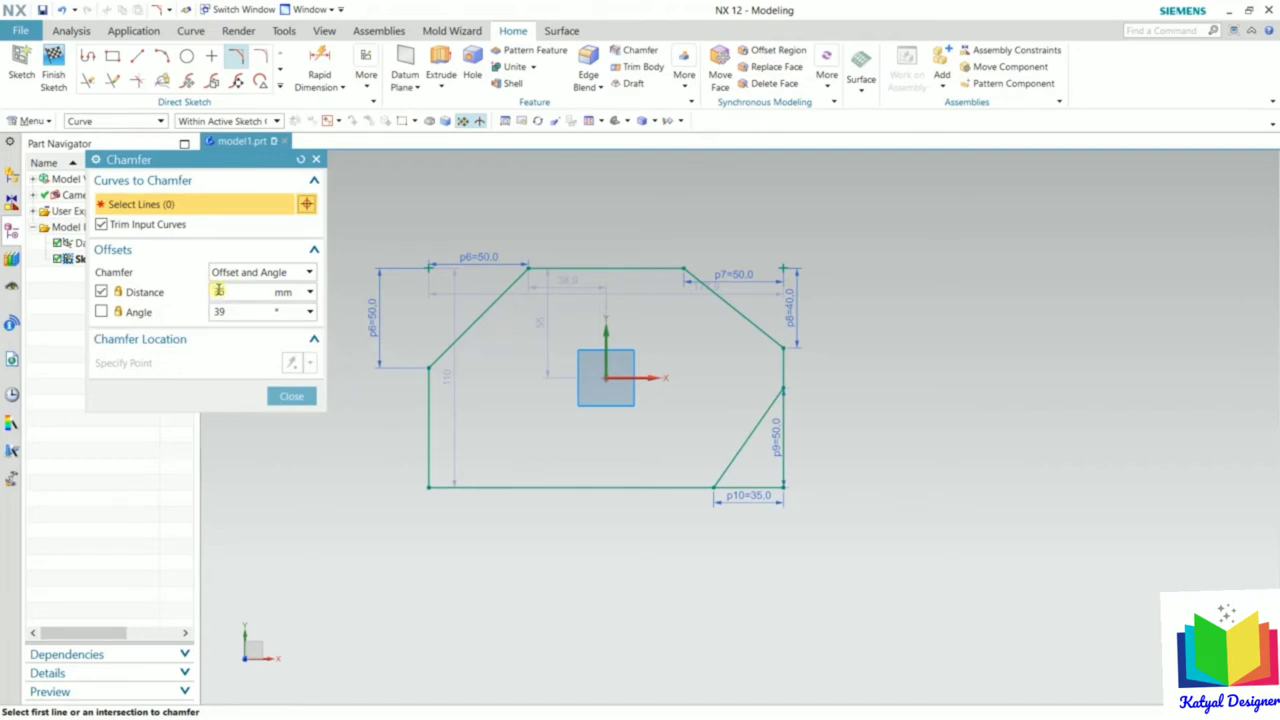
left_click_drag(227, 311, 191, 316)
scroll(431, 431, "up", 5)
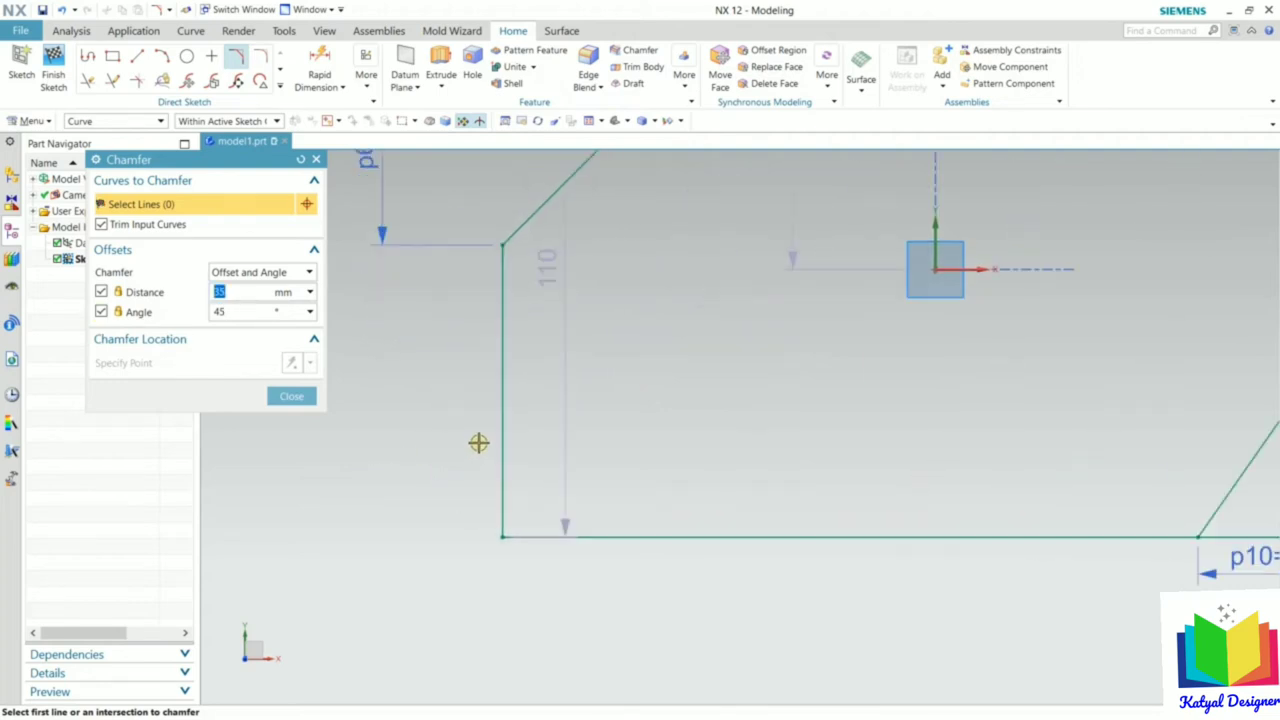
left_click(504, 441)
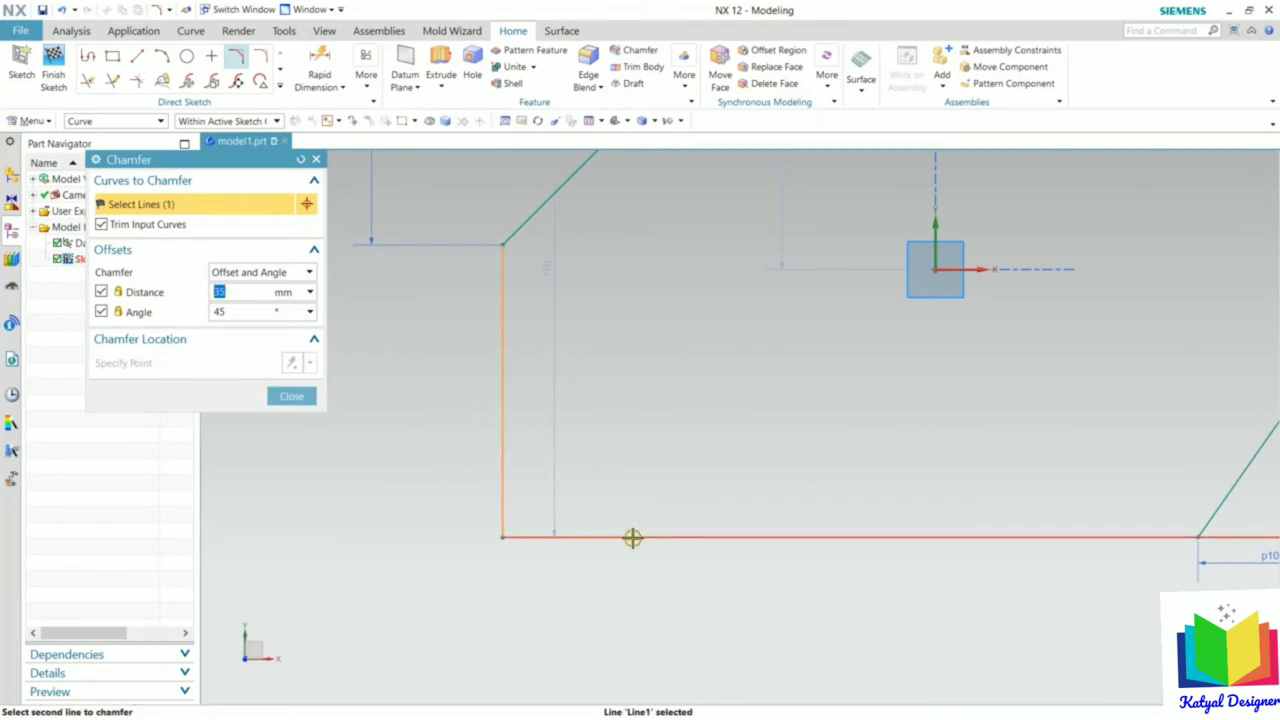
left_click(632, 537)
Examine the lower-left chamfer's distance and angle dimensions and the whole chamfered profile, and end the Chamfer command
scroll(632, 538, "up", 3)
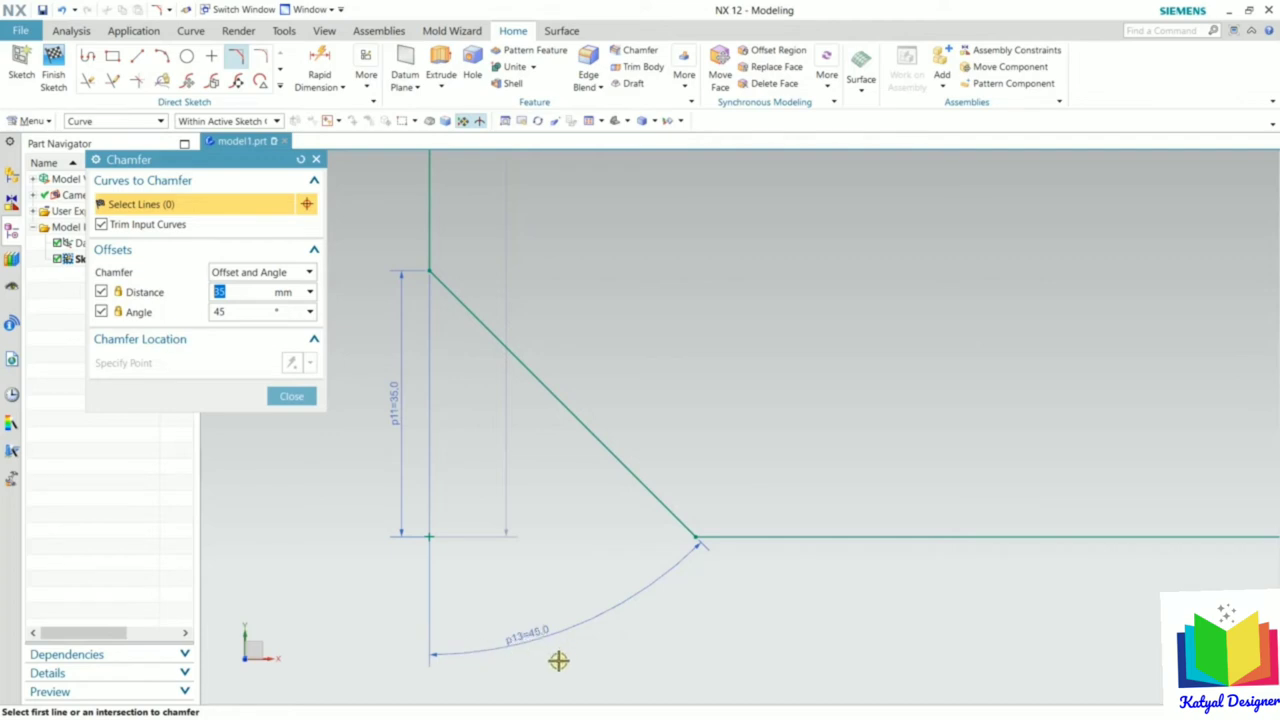
scroll(489, 460, "down", 3)
scroll(411, 457, "up", 5)
scroll(500, 500, "down", 4)
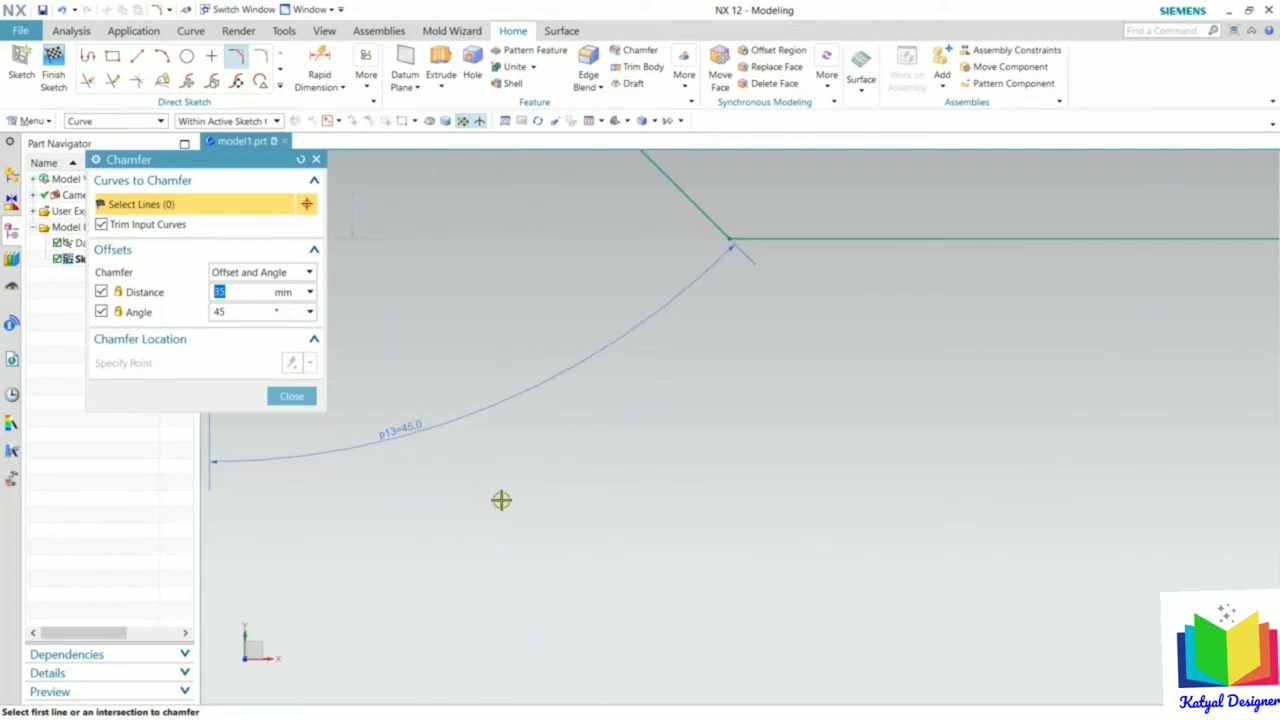
scroll(451, 334, "down", 3)
scroll(420, 420, "up", 5)
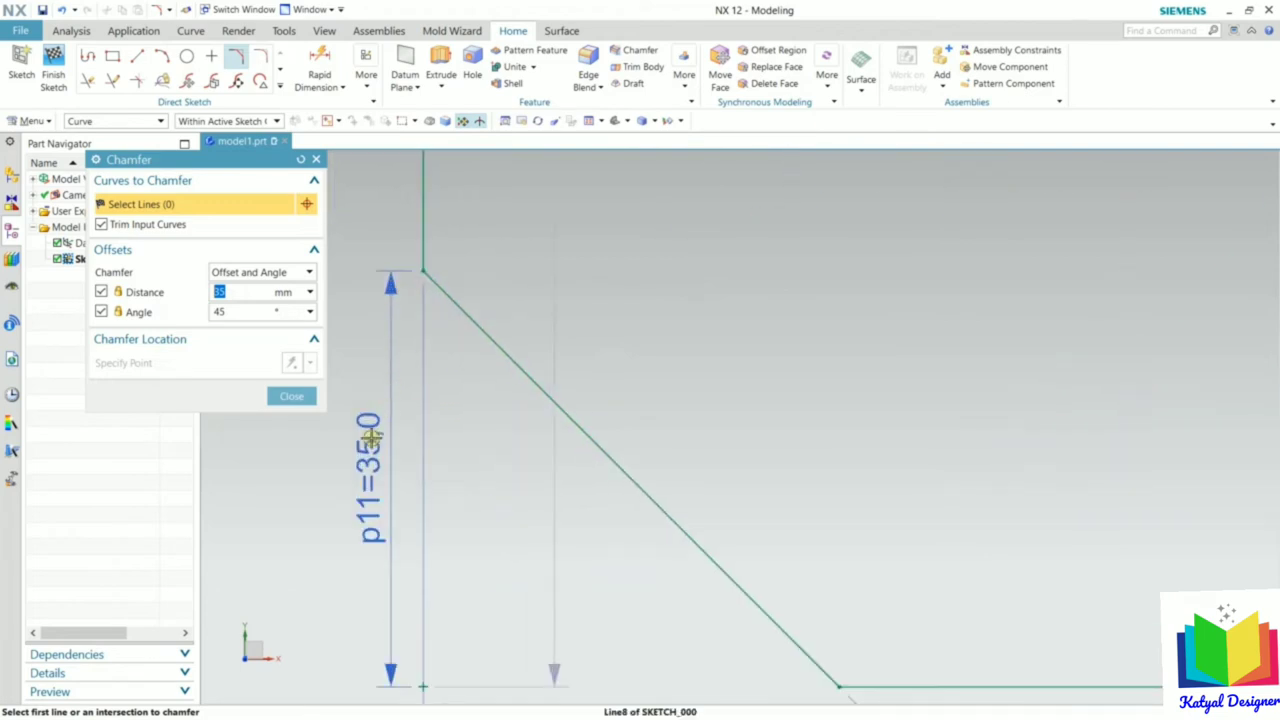
scroll(351, 534, "down", 1)
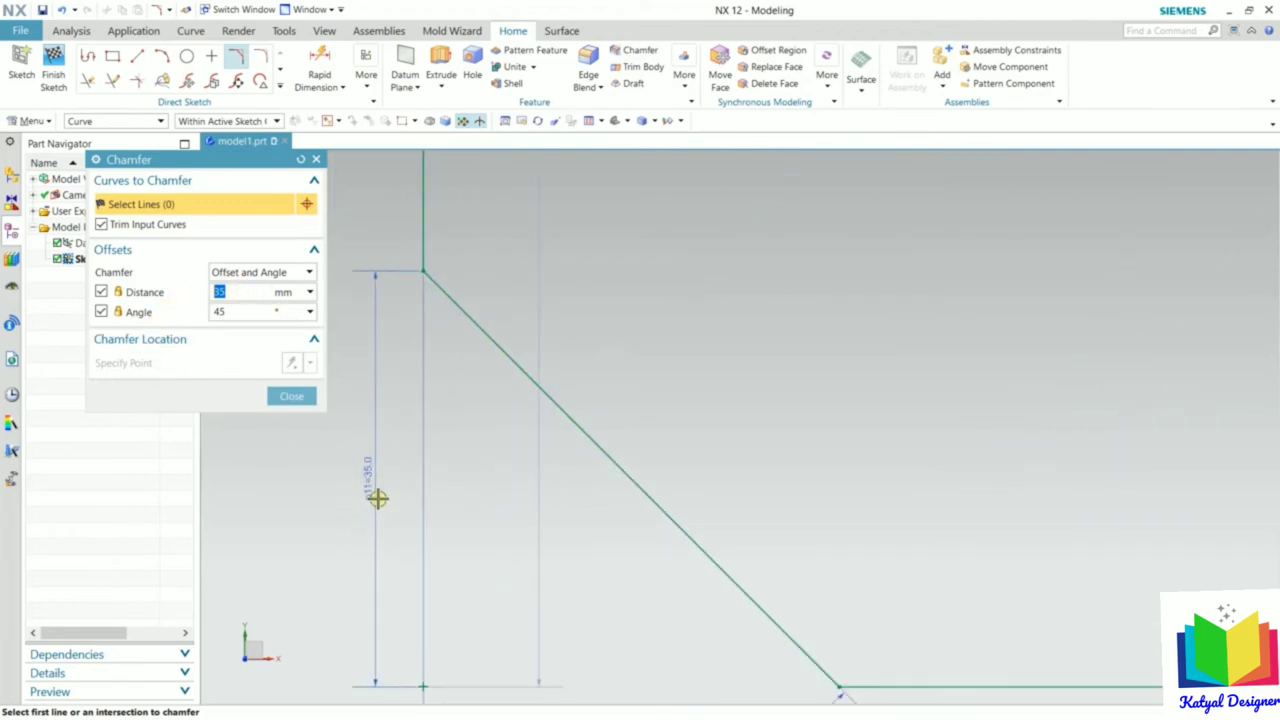
scroll(383, 507, "down", 5)
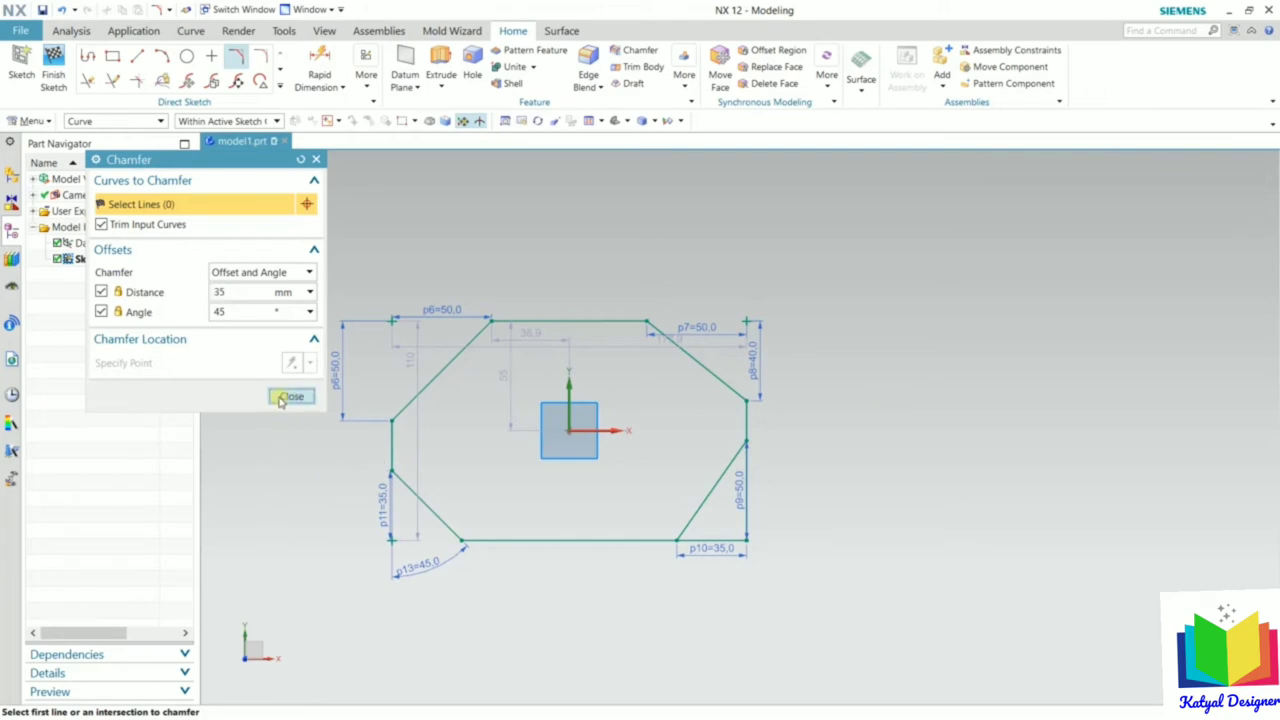
left_click(287, 397)
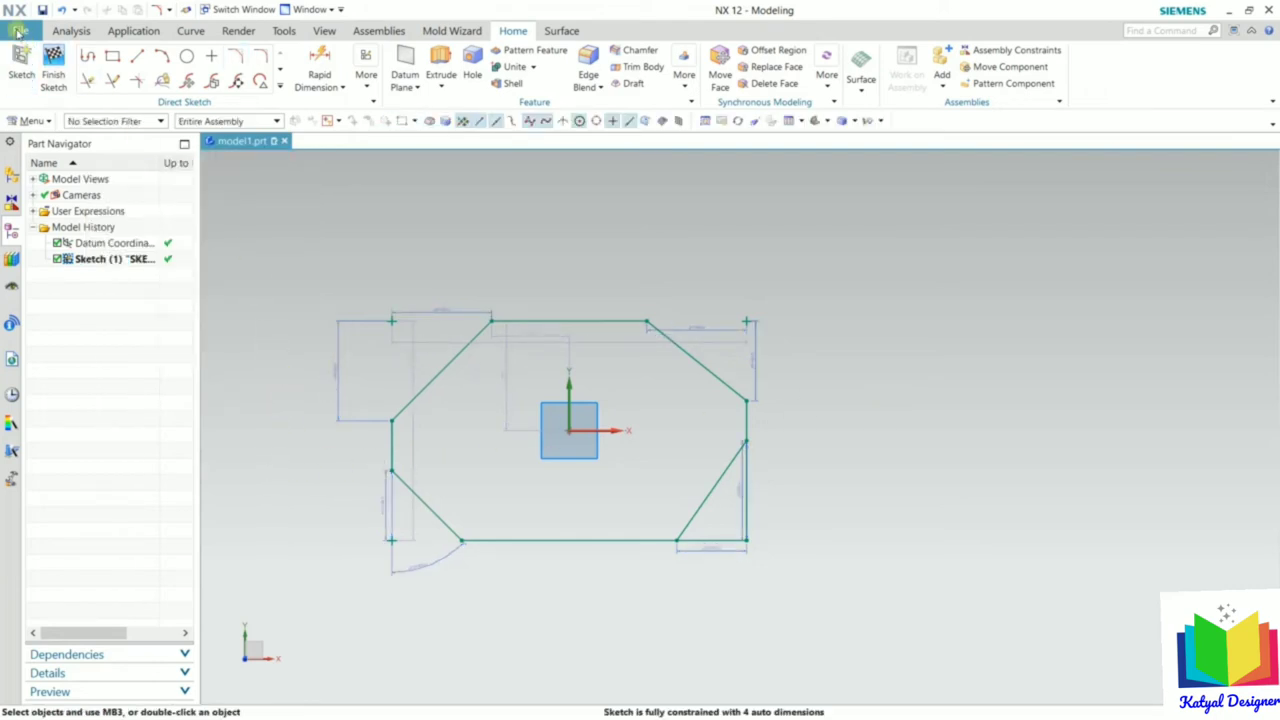
Save the part under the name chamfer_1 in the skech folder
left_click(20, 31)
mouse_move(52, 118)
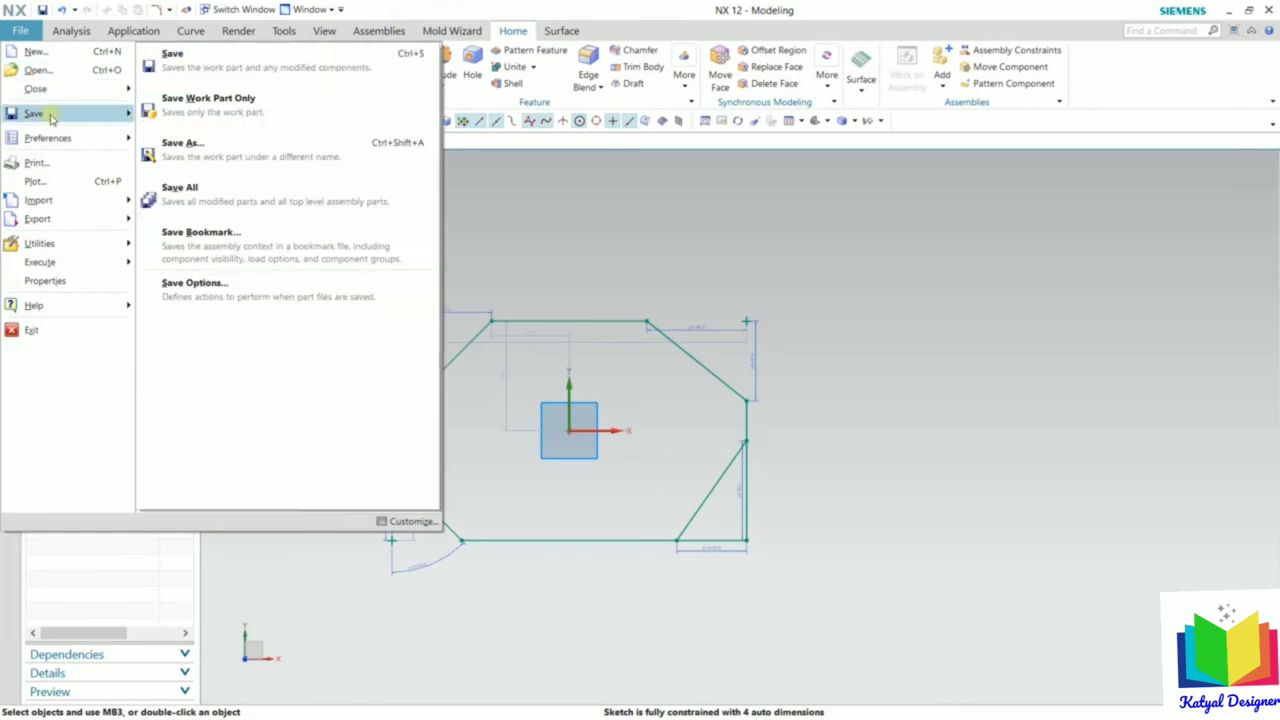
left_click(229, 154)
type("chamfer_1")
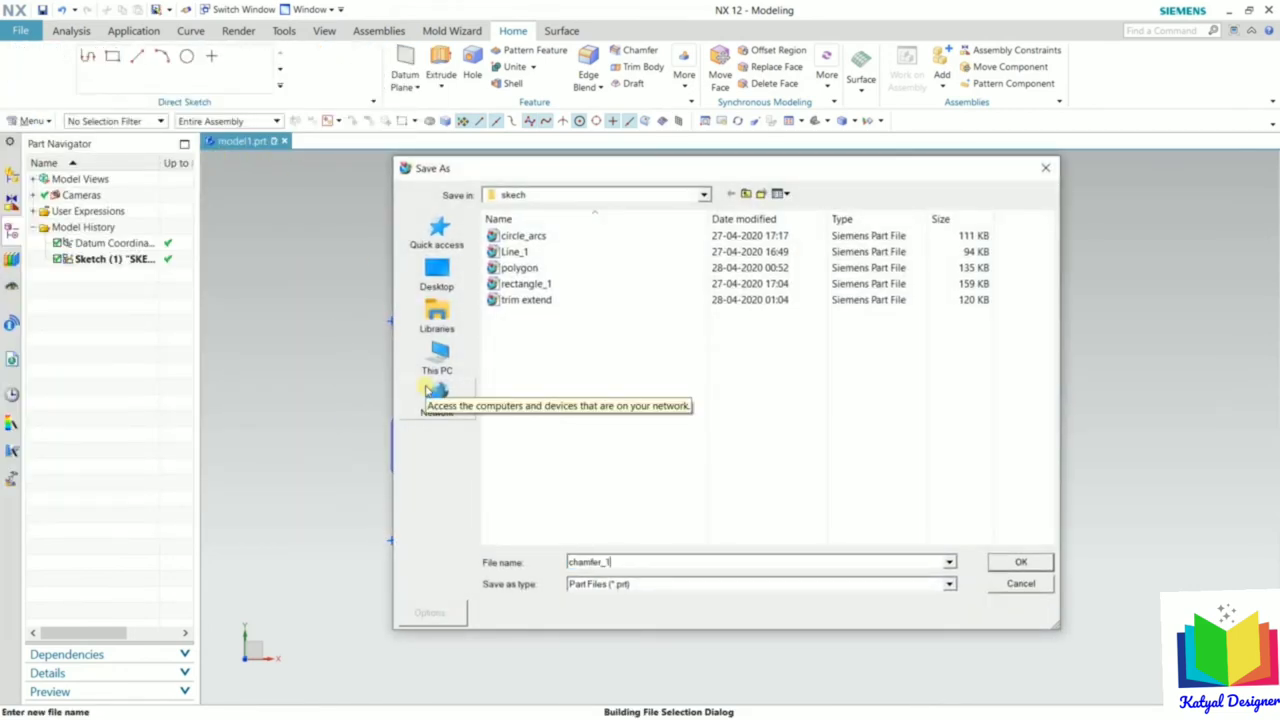
key("Return")
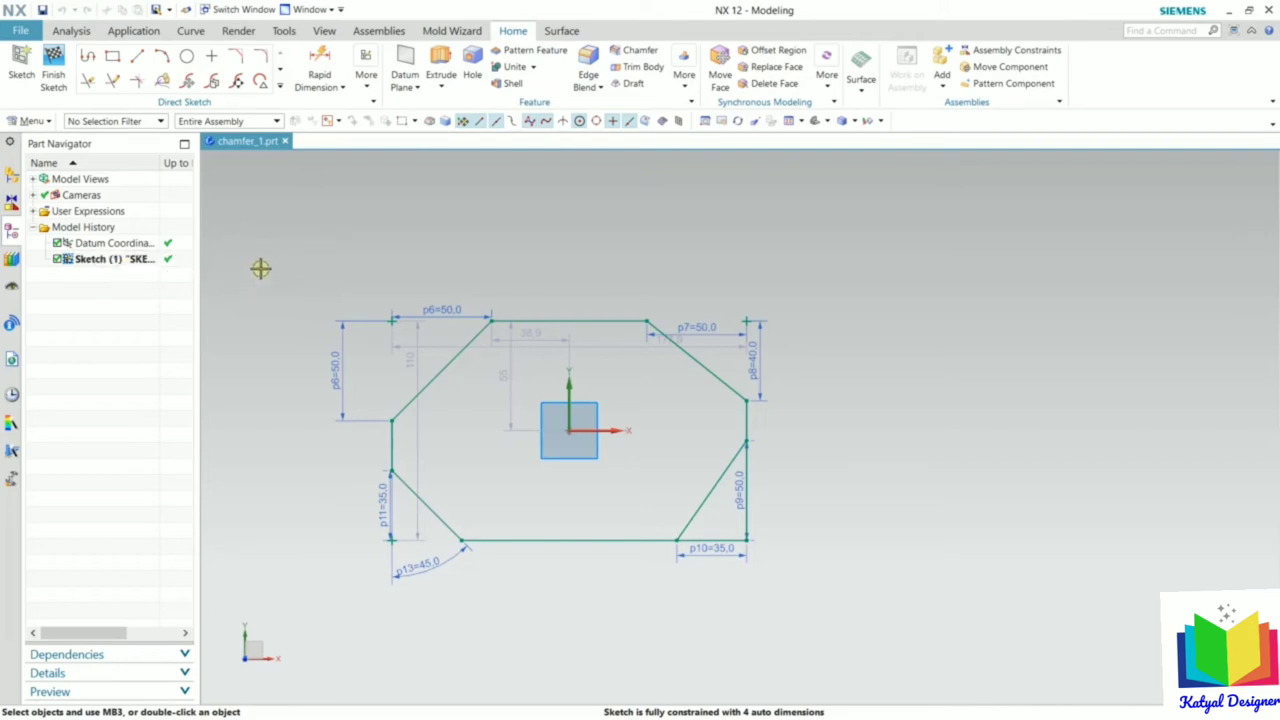
Finish the chamfer sketch and delete it from the model history
left_click(52, 72)
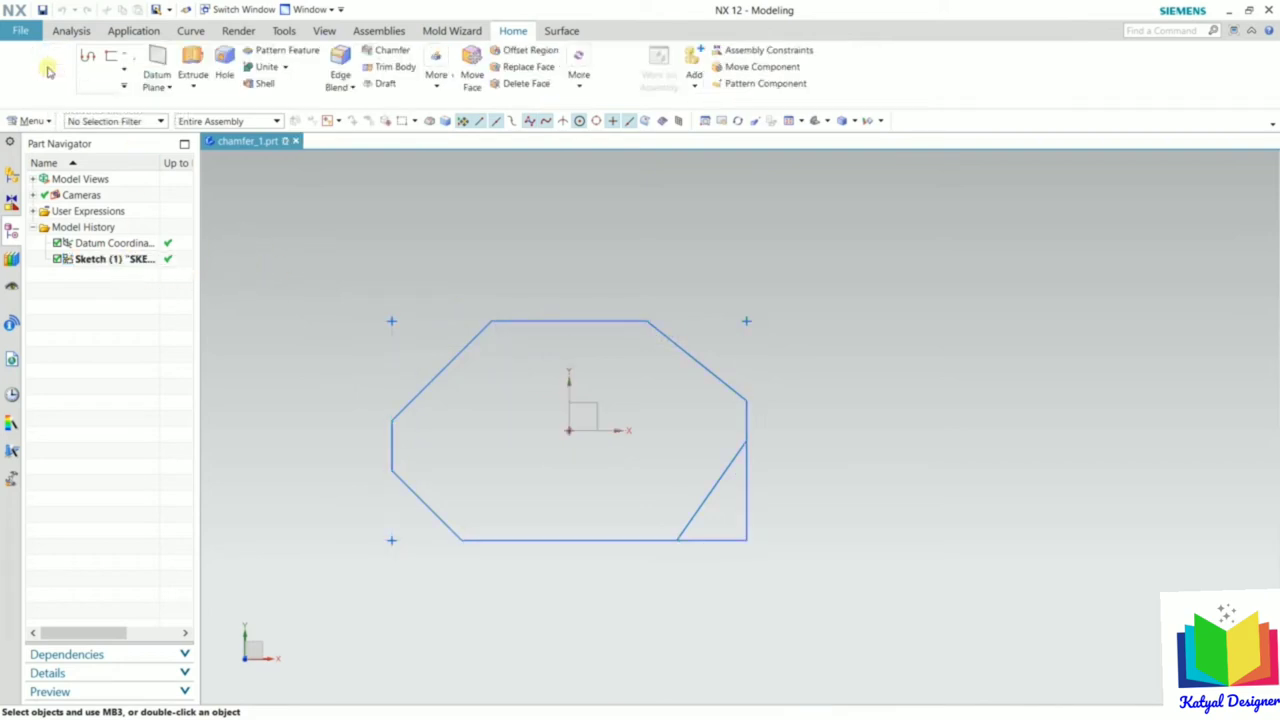
right_click(112, 266)
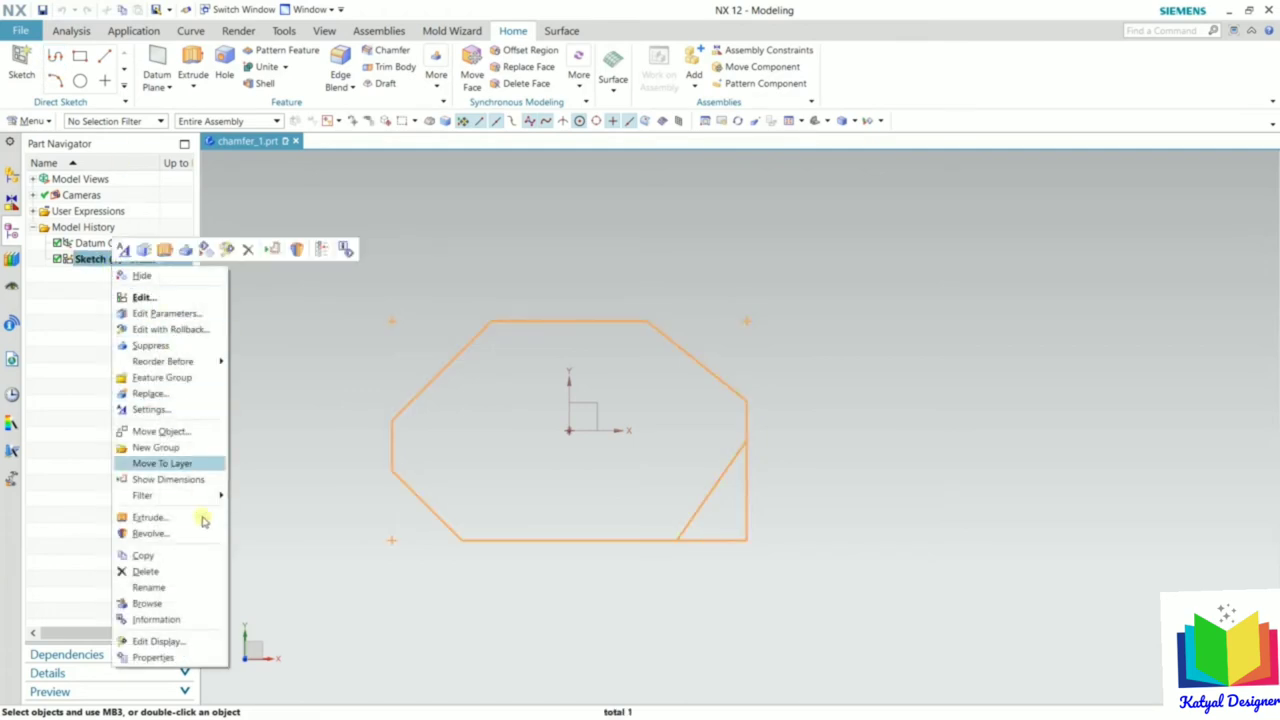
left_click(189, 577)
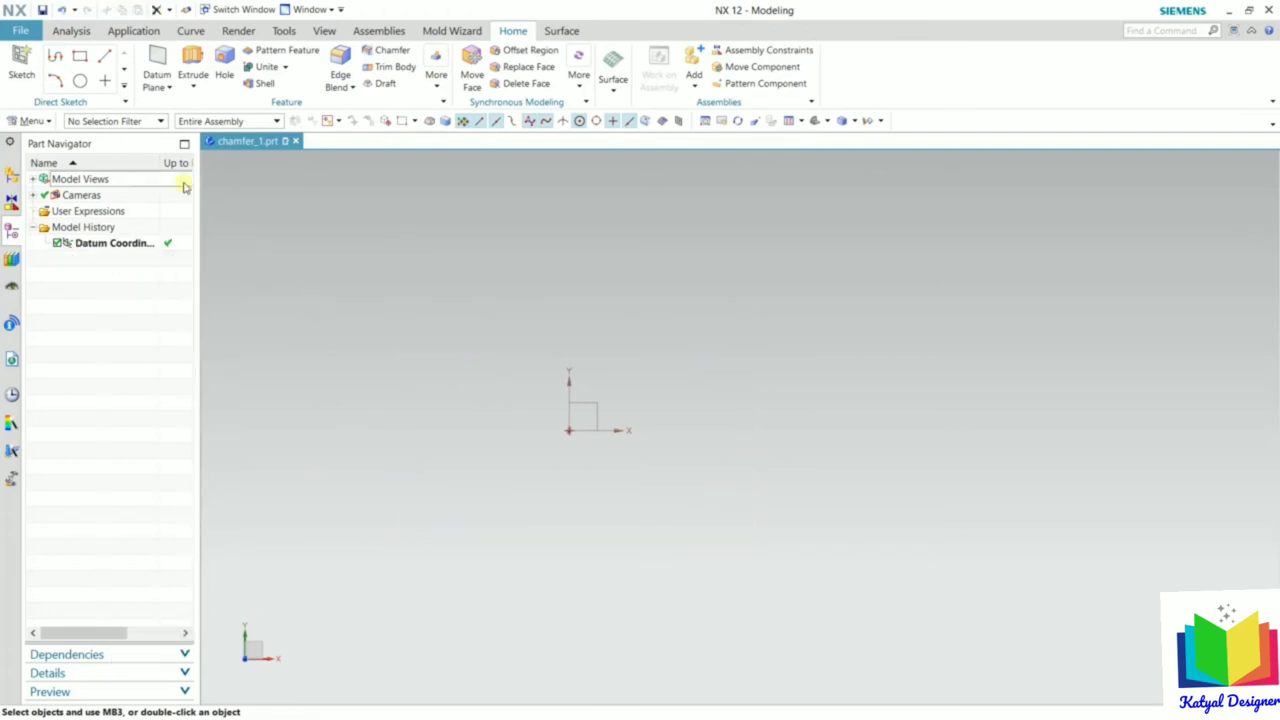
Start a sketch on the default XY plane and draw a rectangle centred on the origin, about 278 mm wide and 154 mm high
left_click(21, 60)
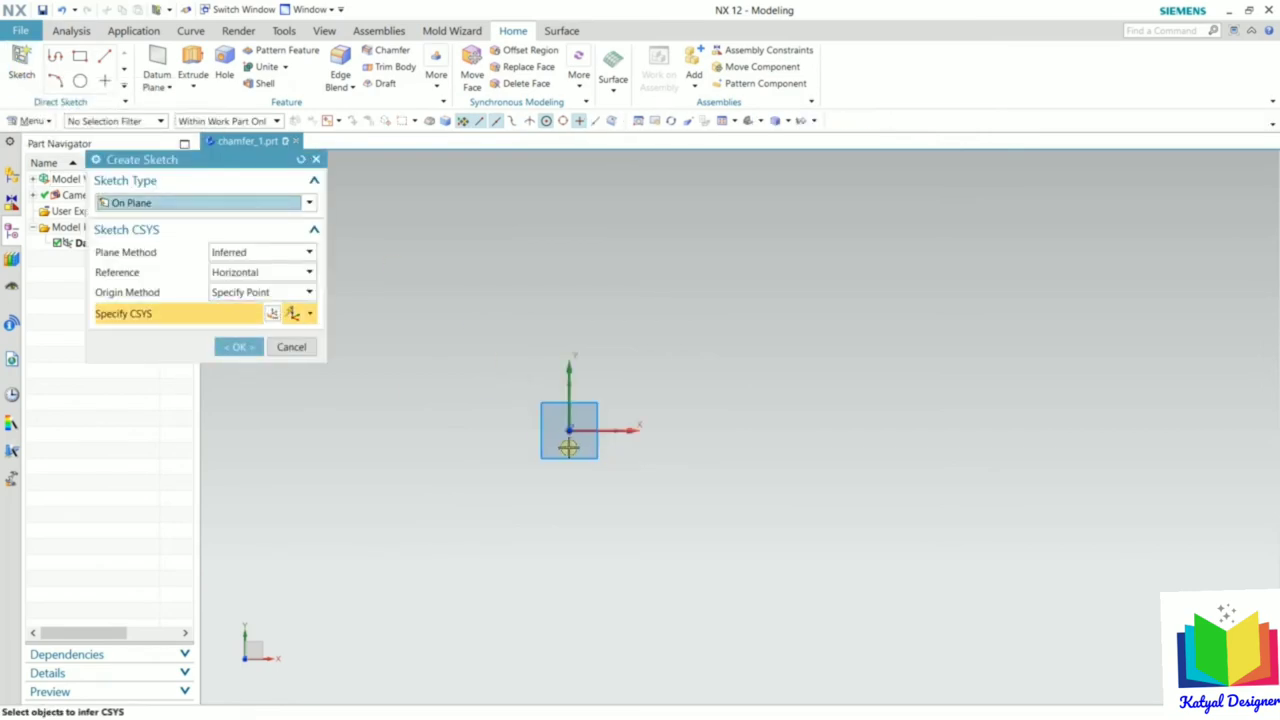
left_click(238, 347)
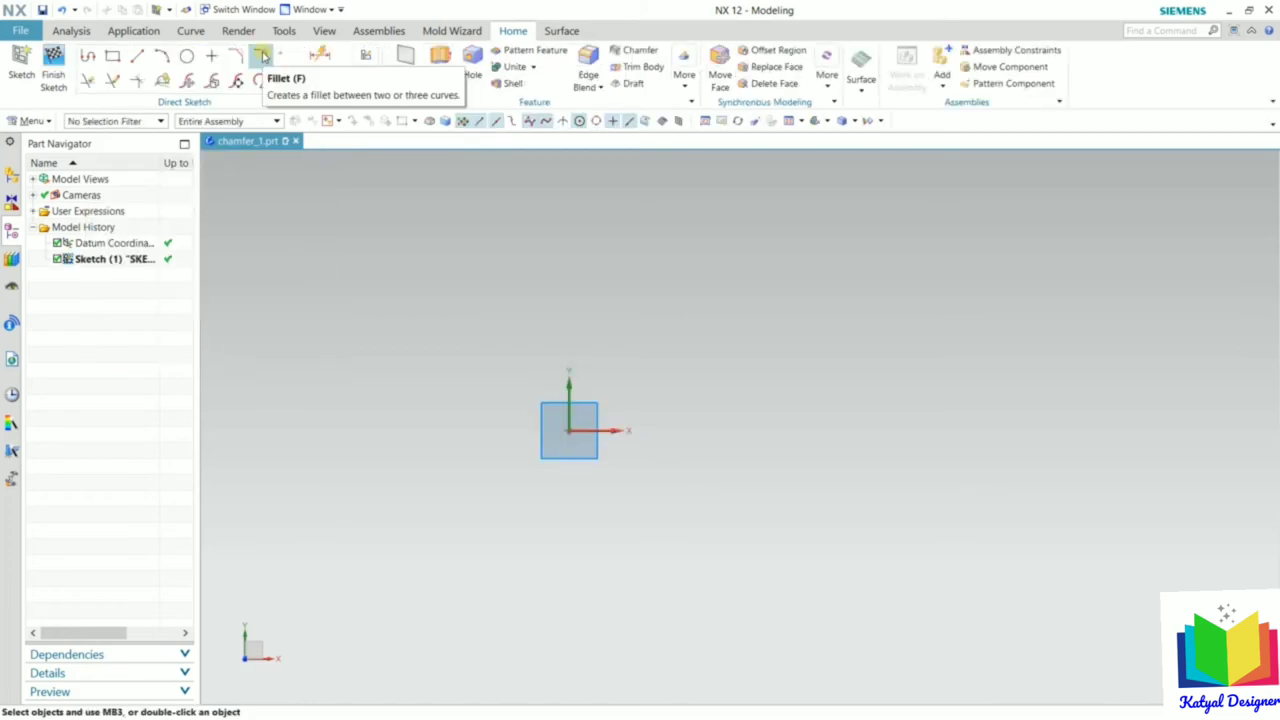
left_click(110, 60)
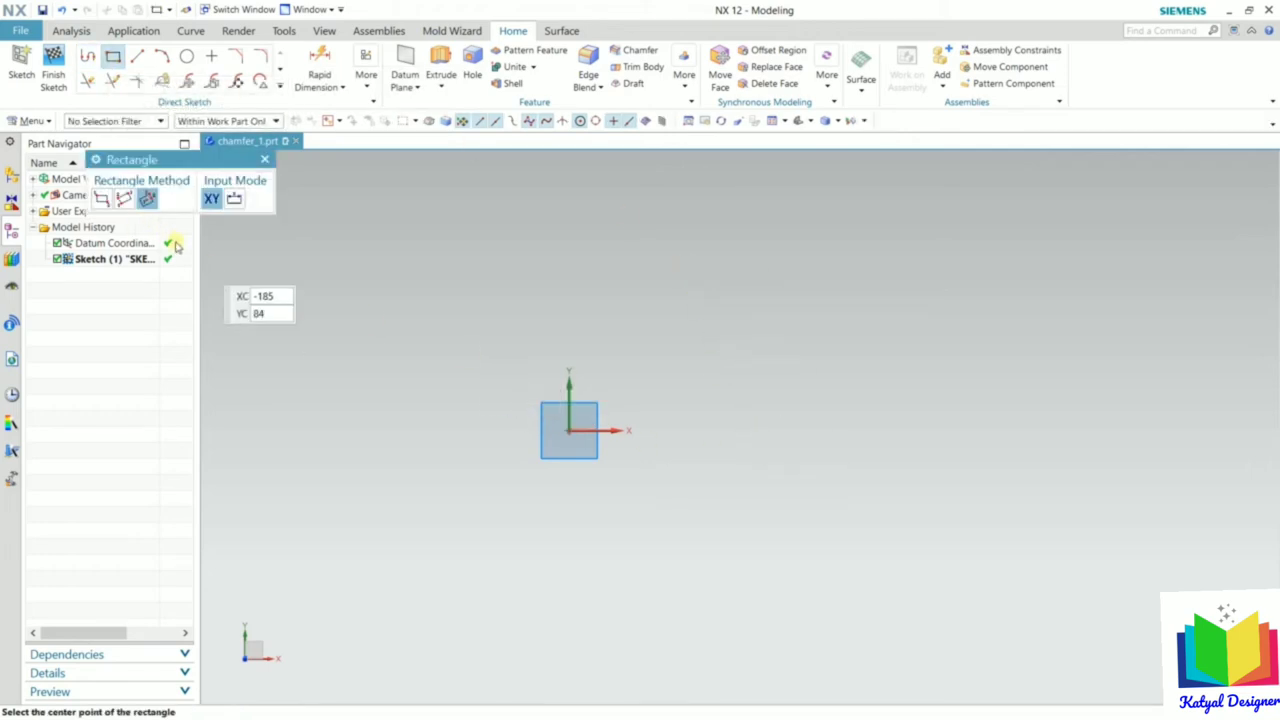
left_click(568, 430)
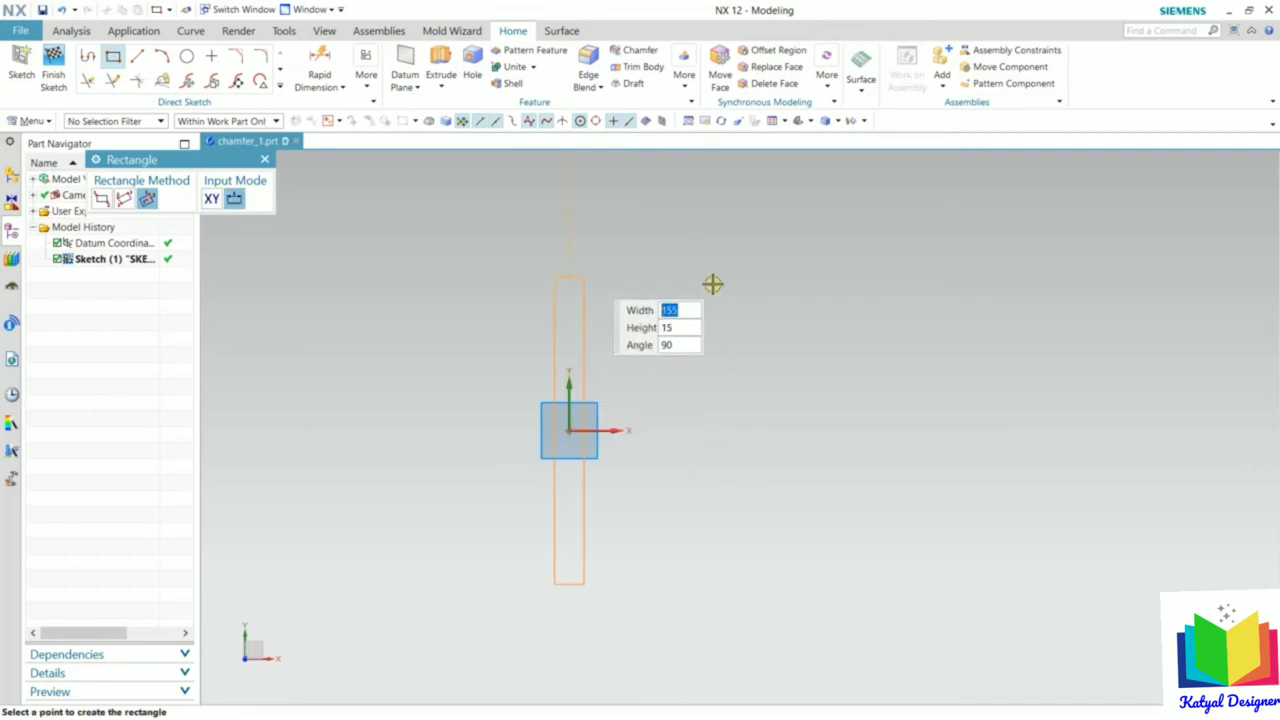
left_click(847, 283)
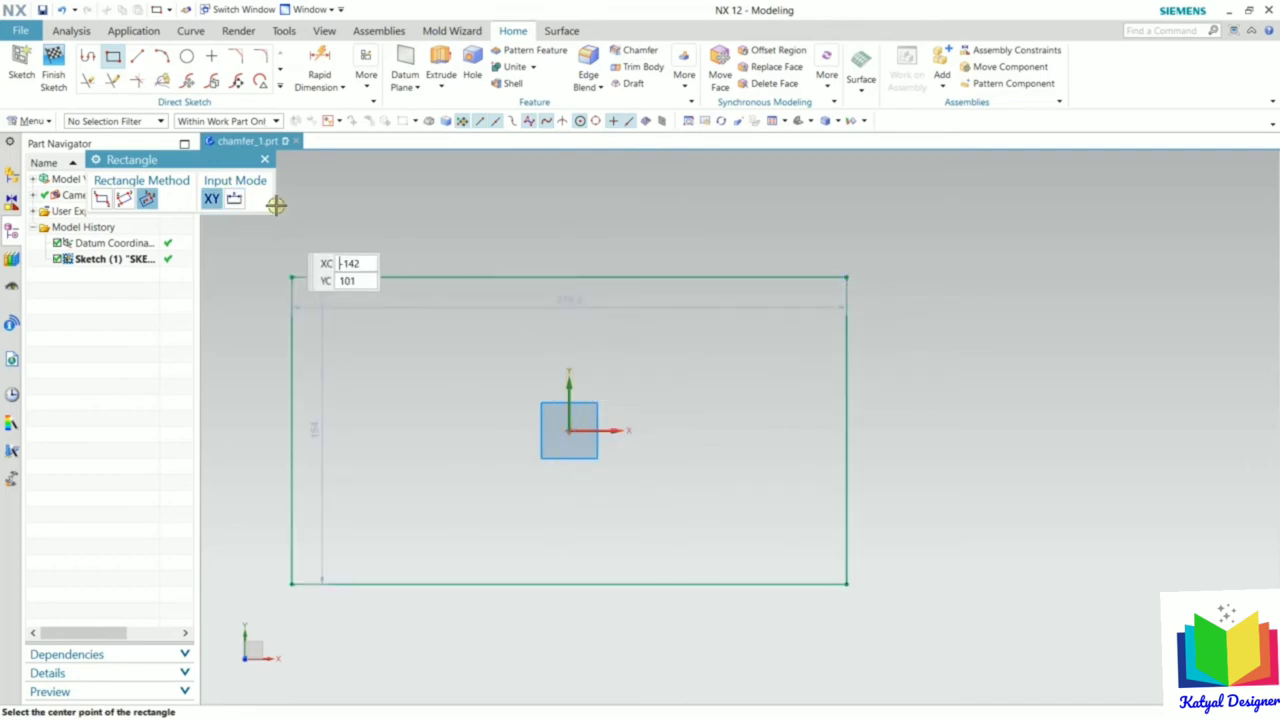
left_click(266, 162)
scroll(843, 423, "down", 2)
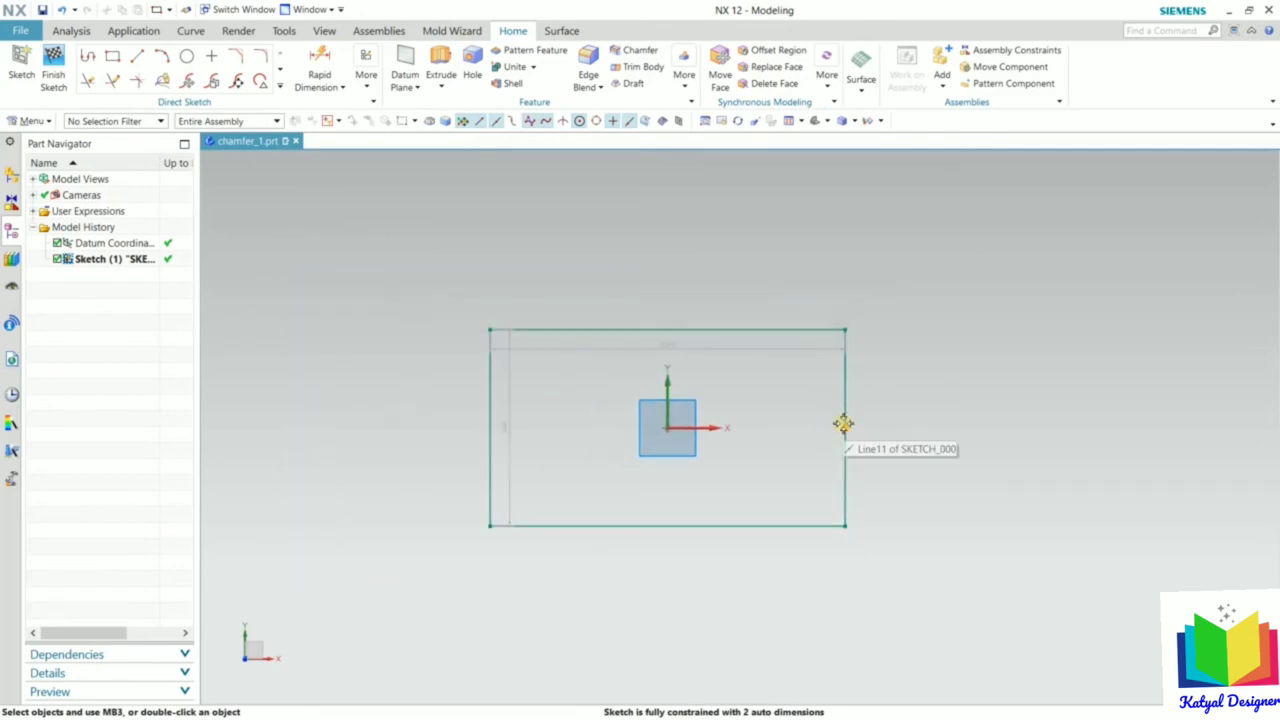
scroll(843, 423, "up", 2)
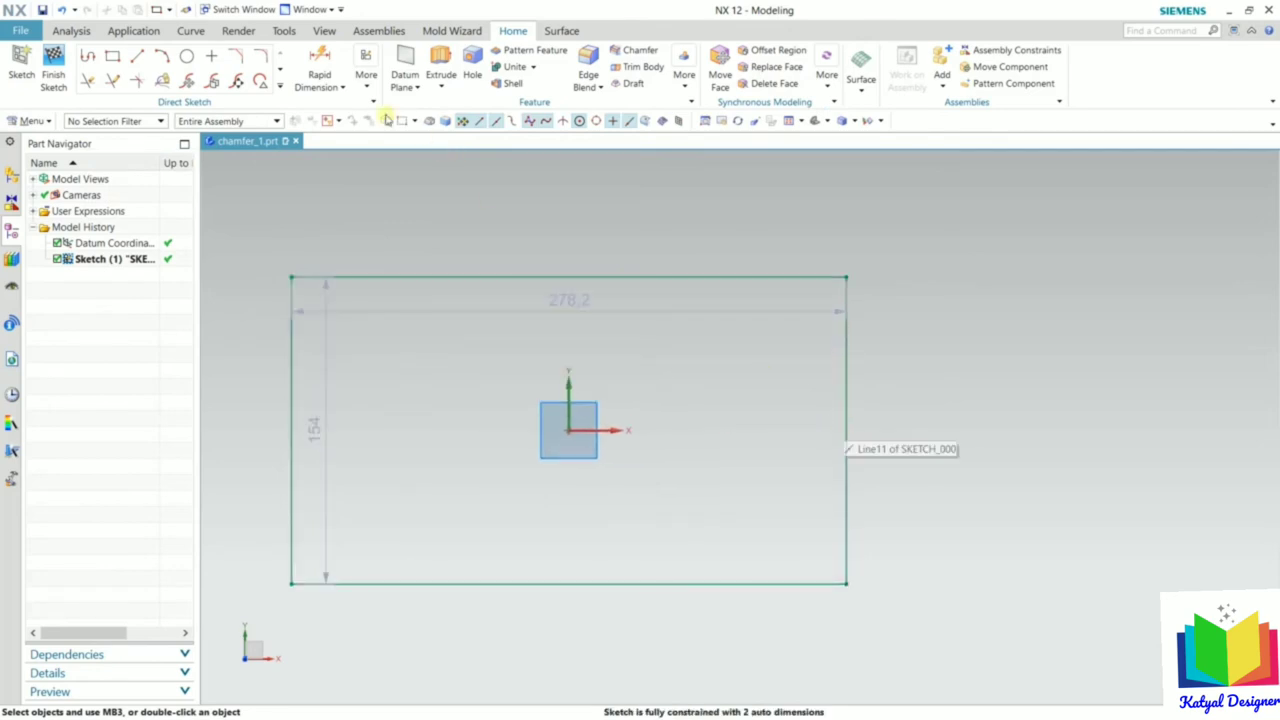
Fillet the rectangle's upper-left corner with a 50 mm radius, trimming the input curves
left_click(263, 58)
scroll(737, 332, "down", 2)
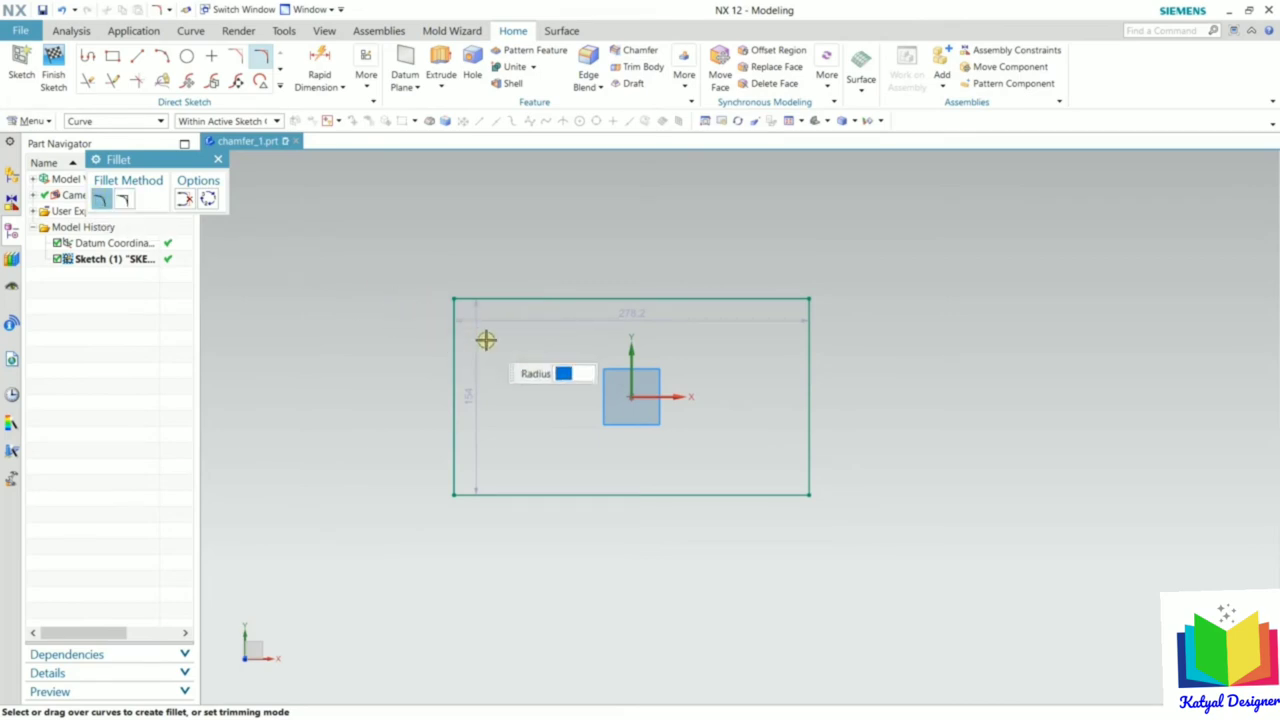
scroll(485, 320, "up", 4)
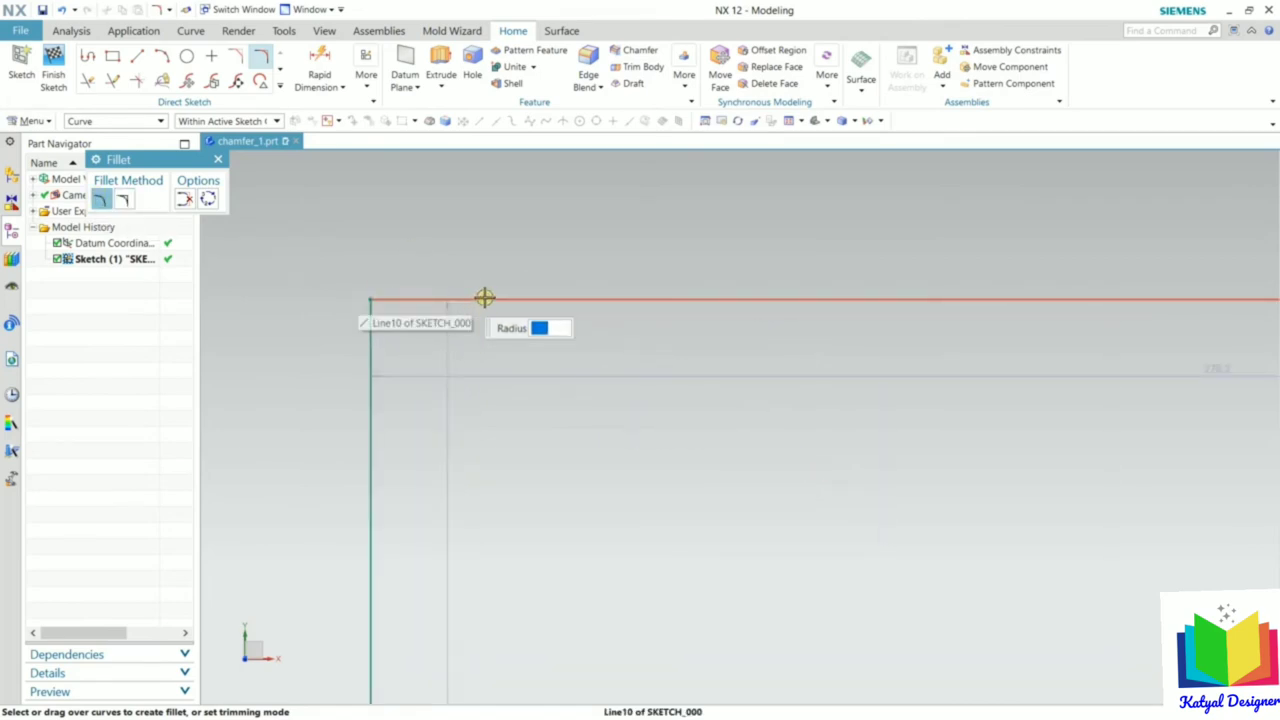
left_click(476, 301)
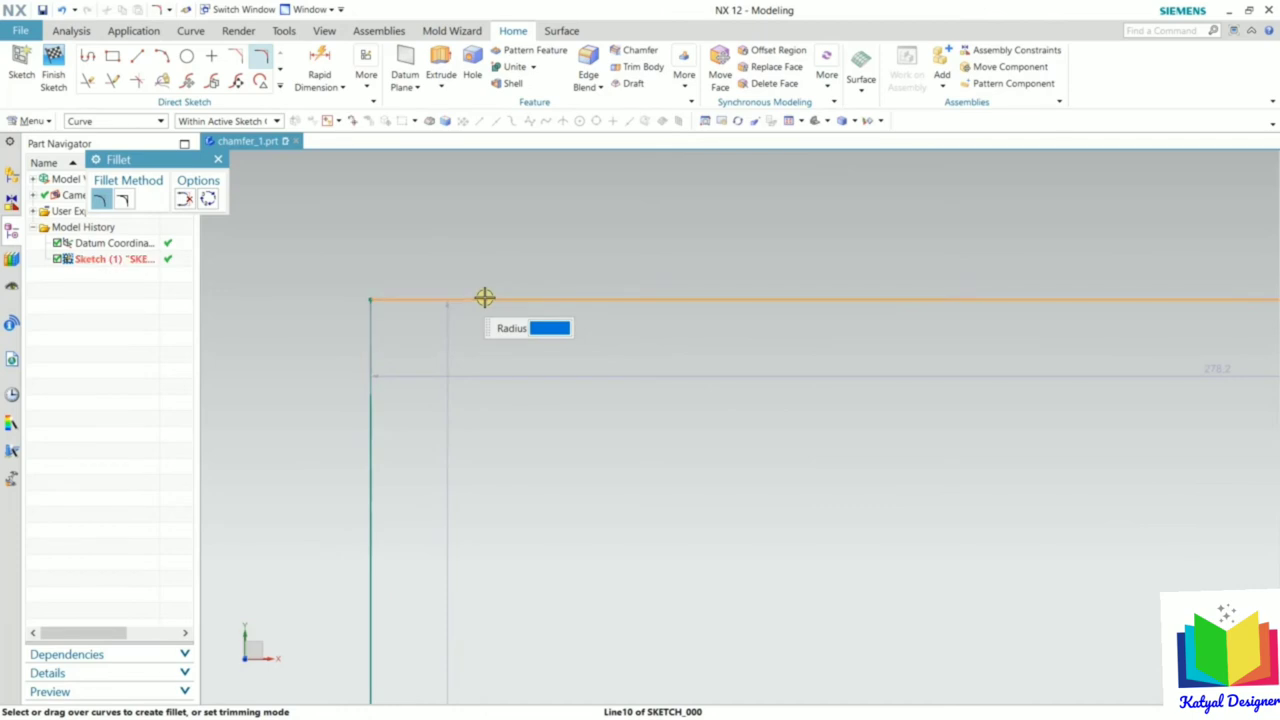
left_click(371, 372)
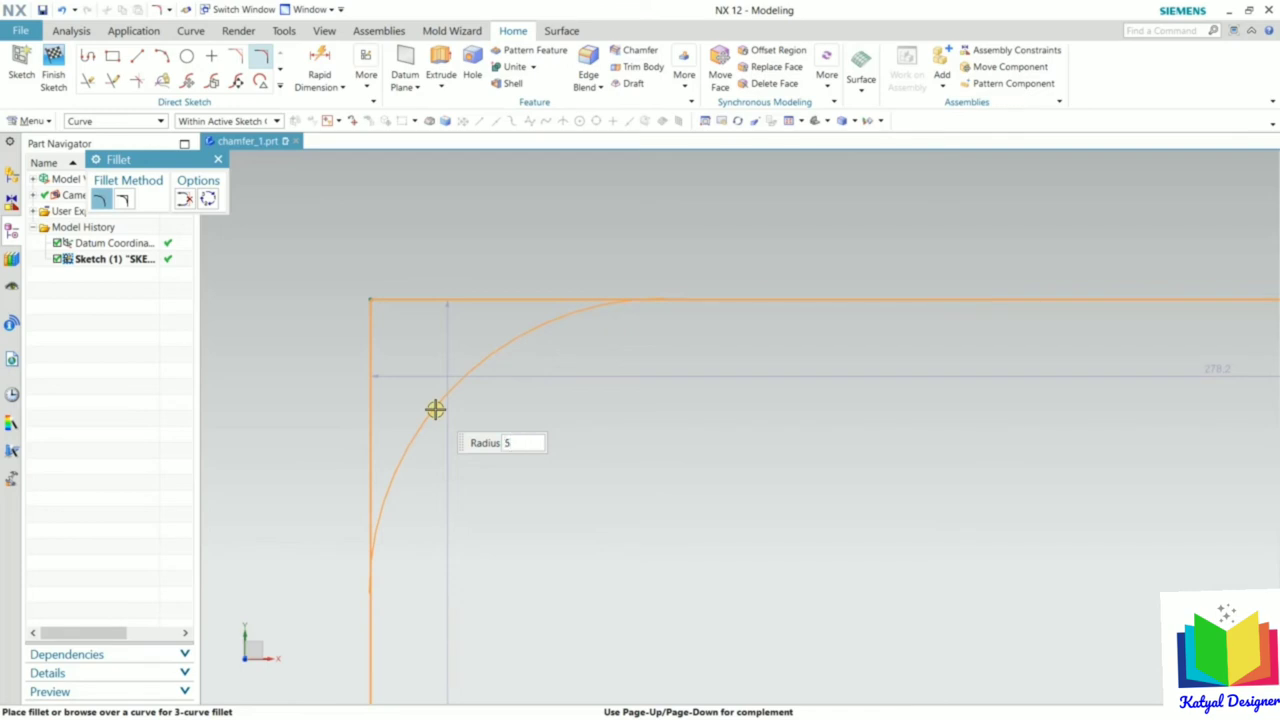
key("Return")
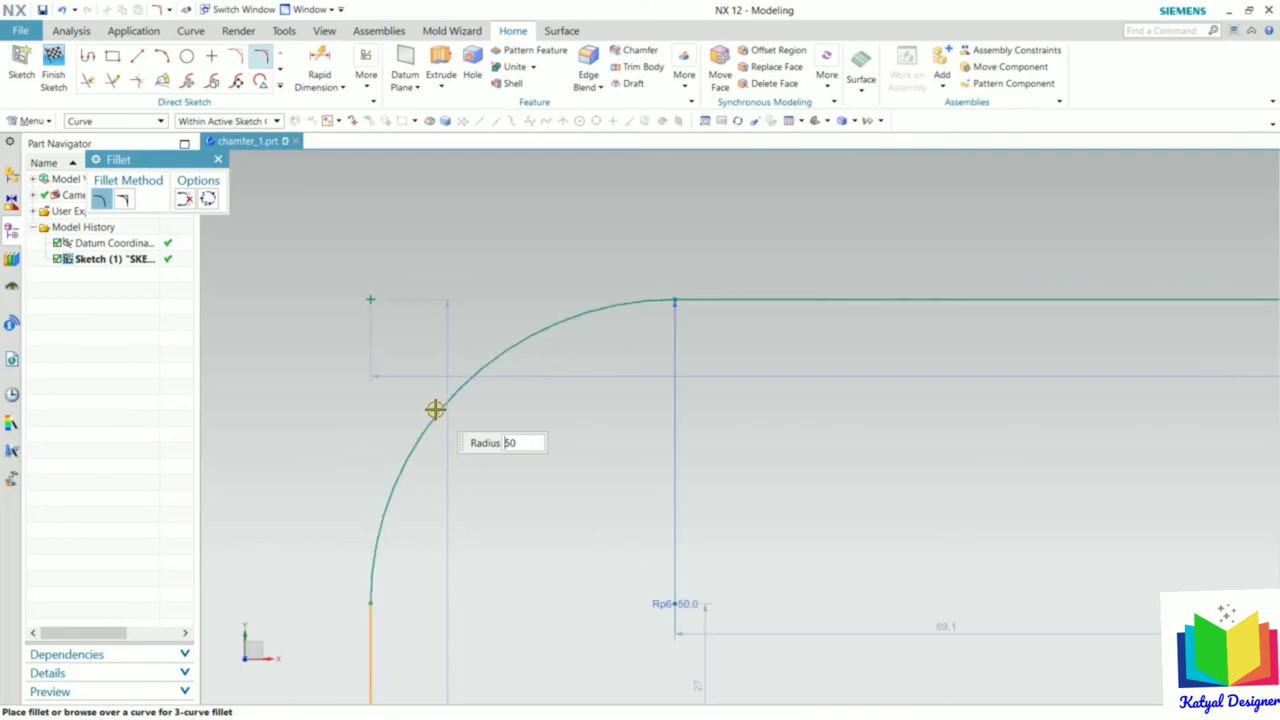
scroll(435, 409, "up", 3)
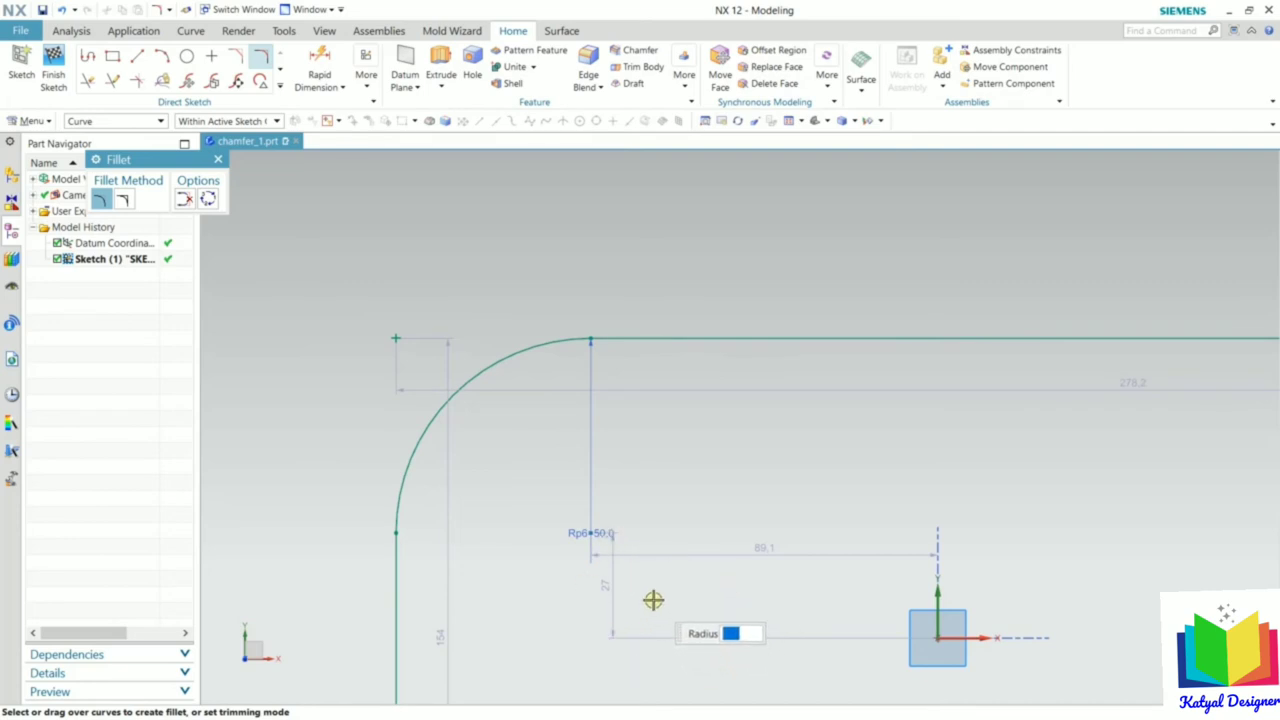
Try an untrimmed fillet of about 57 mm radius on the rectangle's upper-right corner and undo it
left_click(122, 203)
scroll(420, 317, "down", 3)
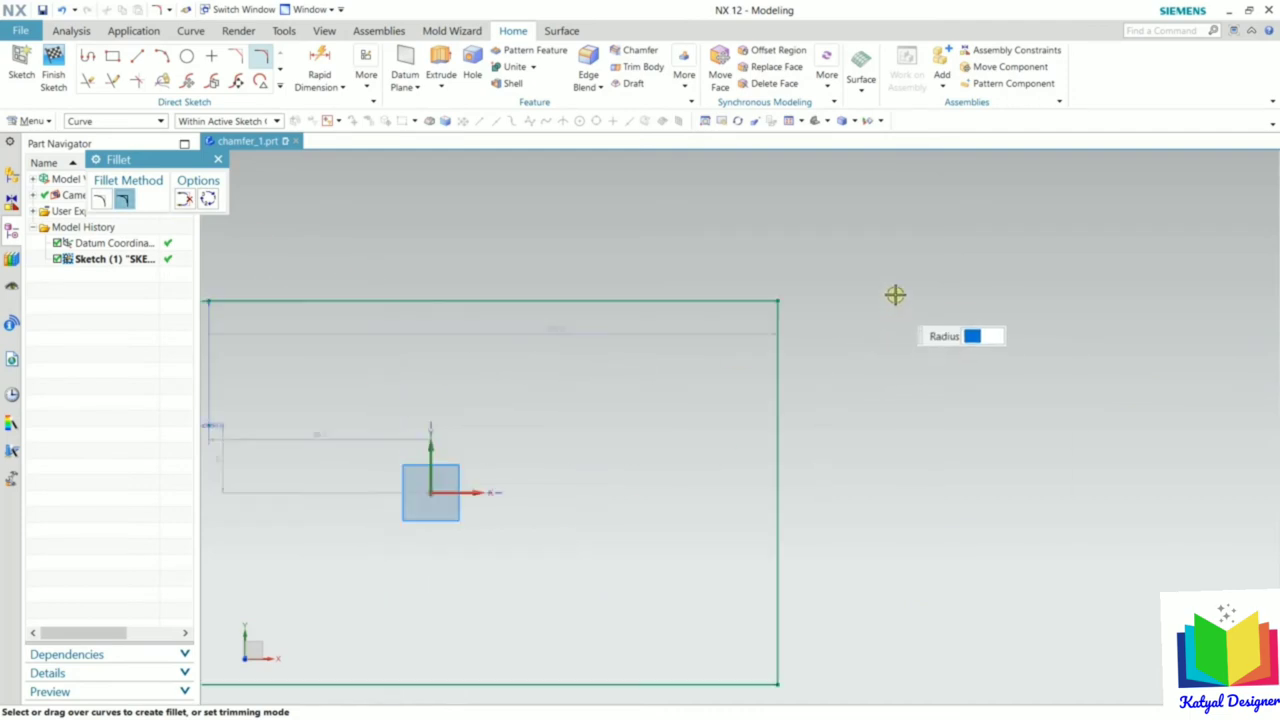
scroll(774, 270, "up", 2)
scroll(620, 240, "up", 2)
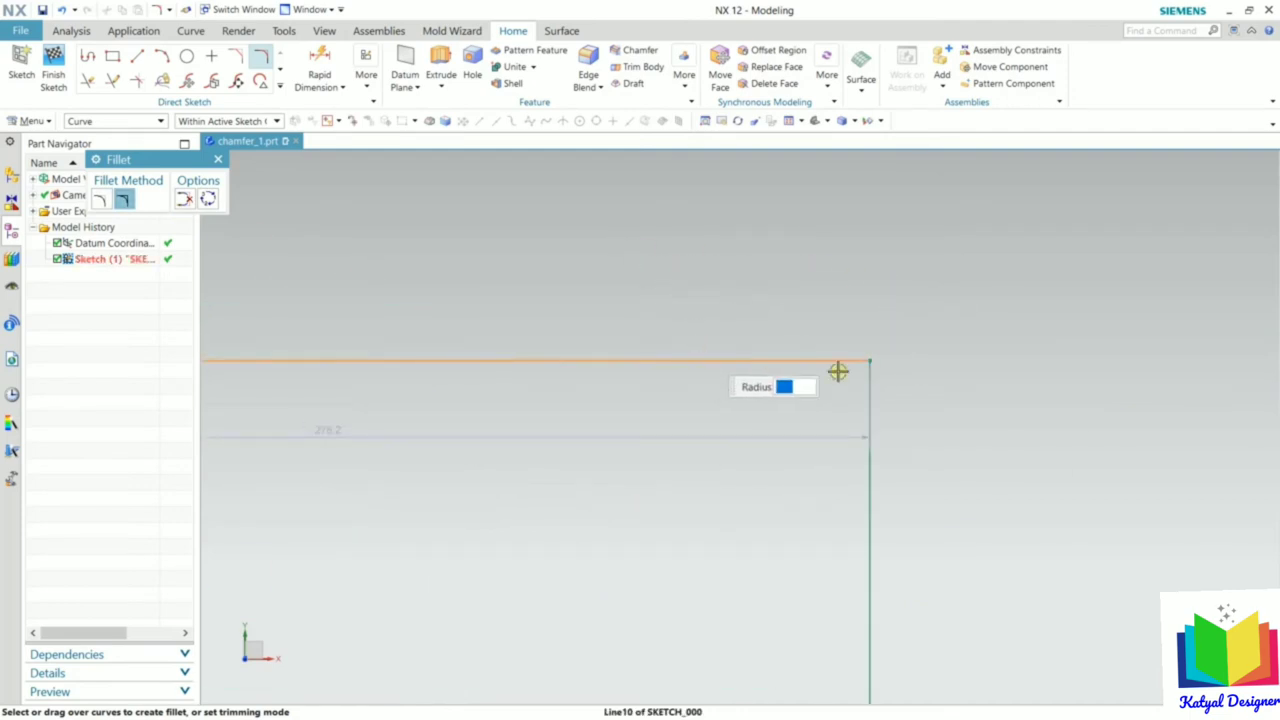
left_click(838, 372)
left_click(871, 483)
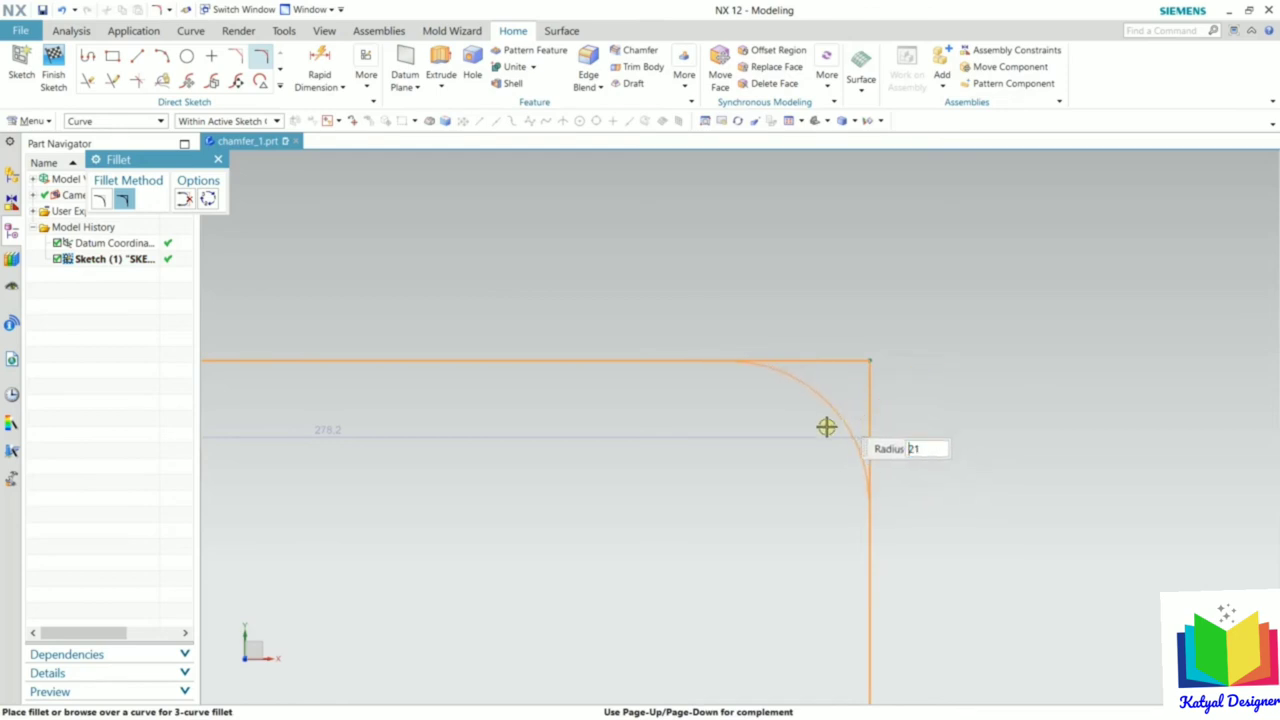
left_click(777, 471)
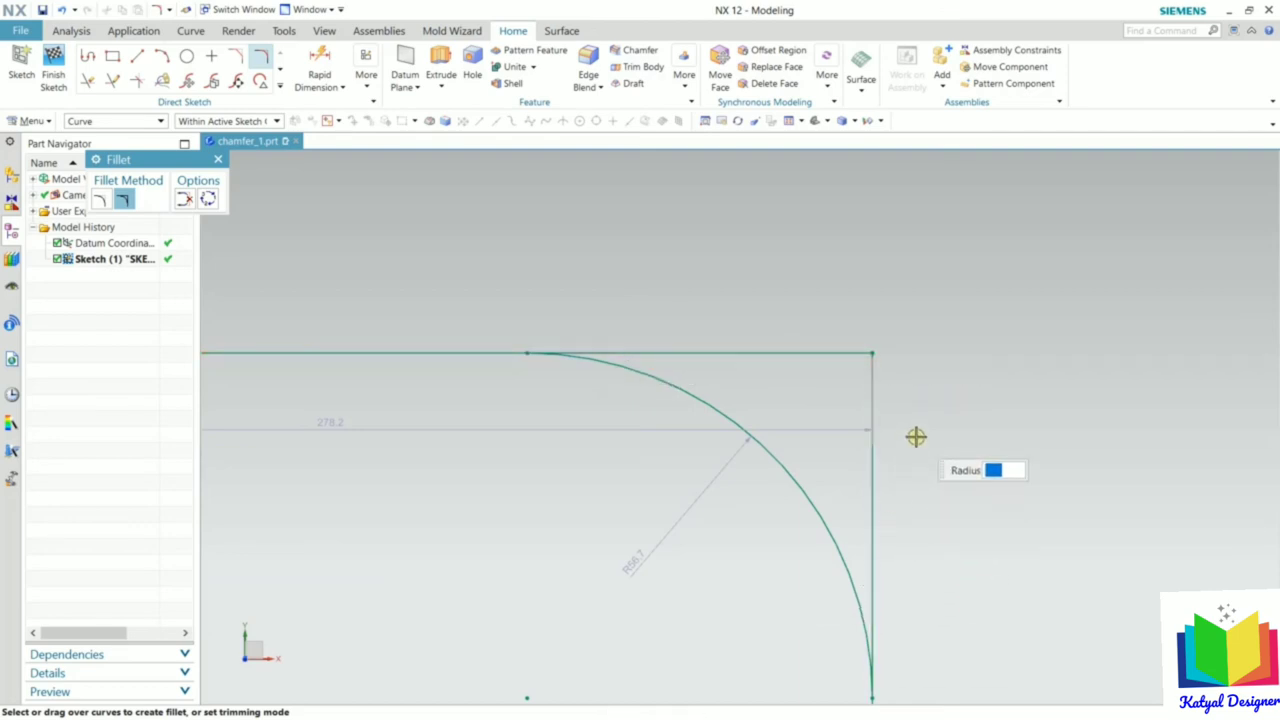
scroll(809, 293, "up", 5)
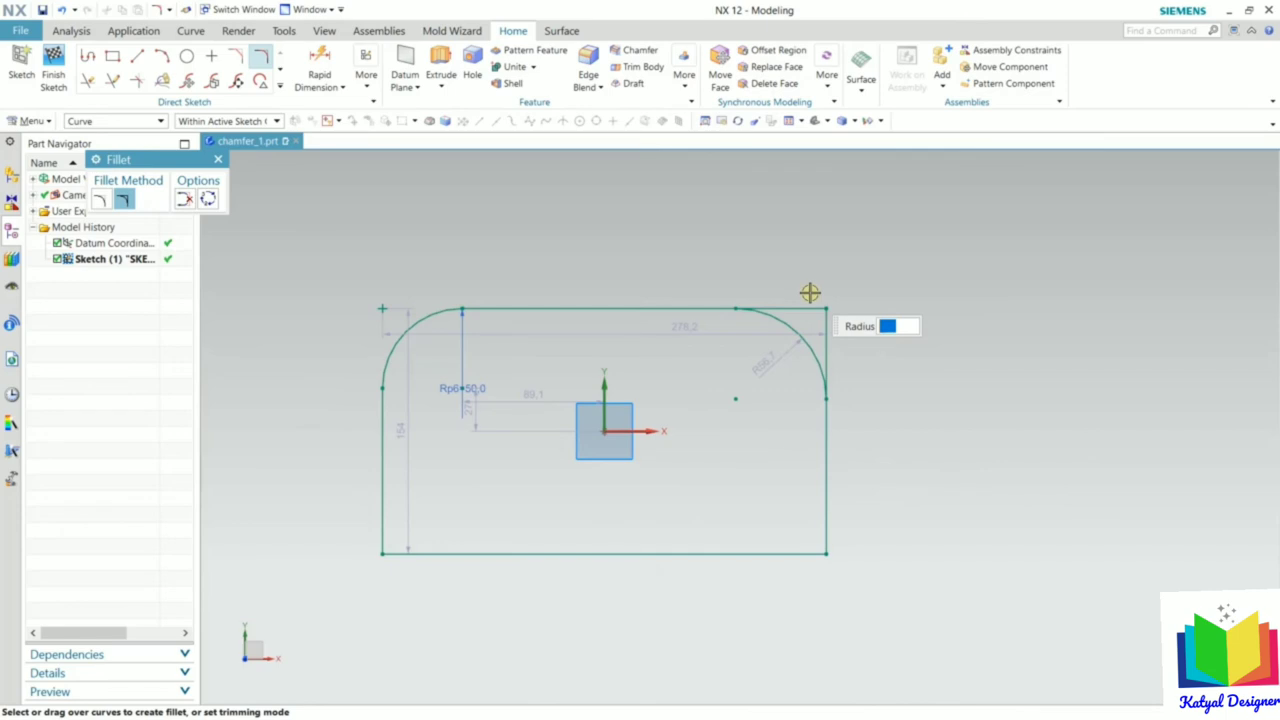
key("ctrl+z")
Create a trimmed alternate fillet of about 77 mm radius between the rectangle's top and bottom edges, placed beyond its right edge
left_click(104, 196)
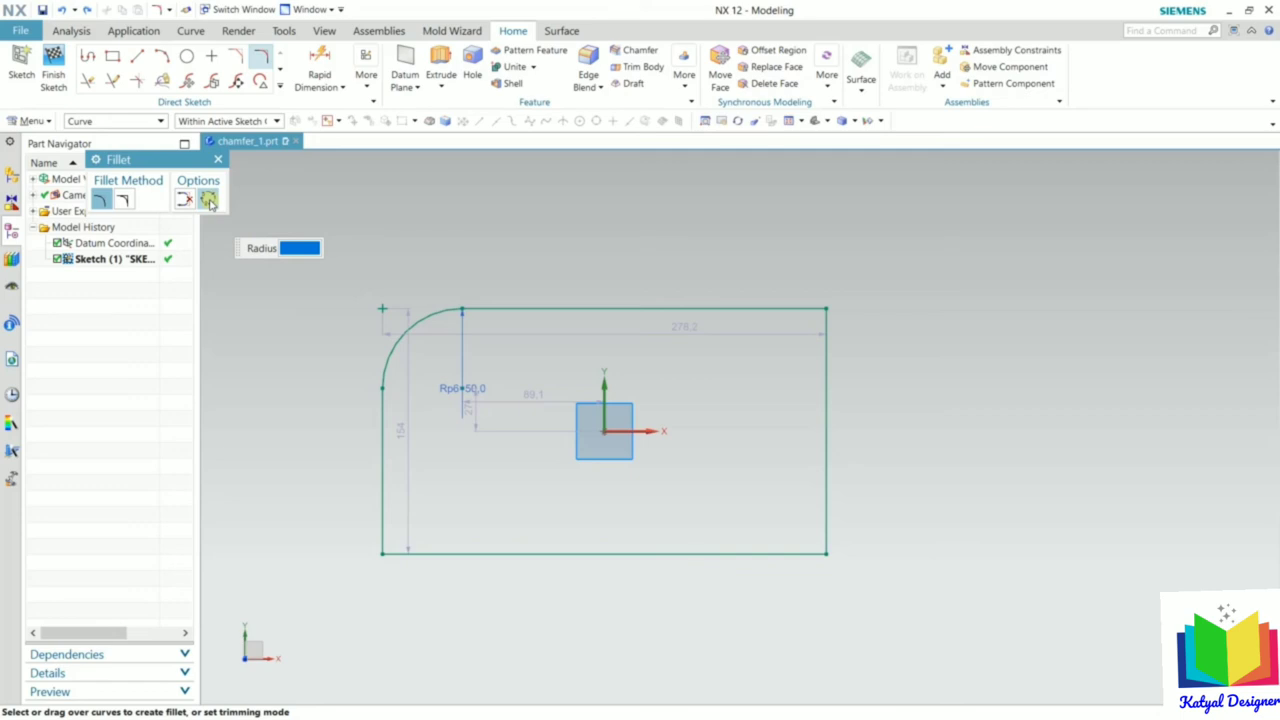
left_click(208, 200)
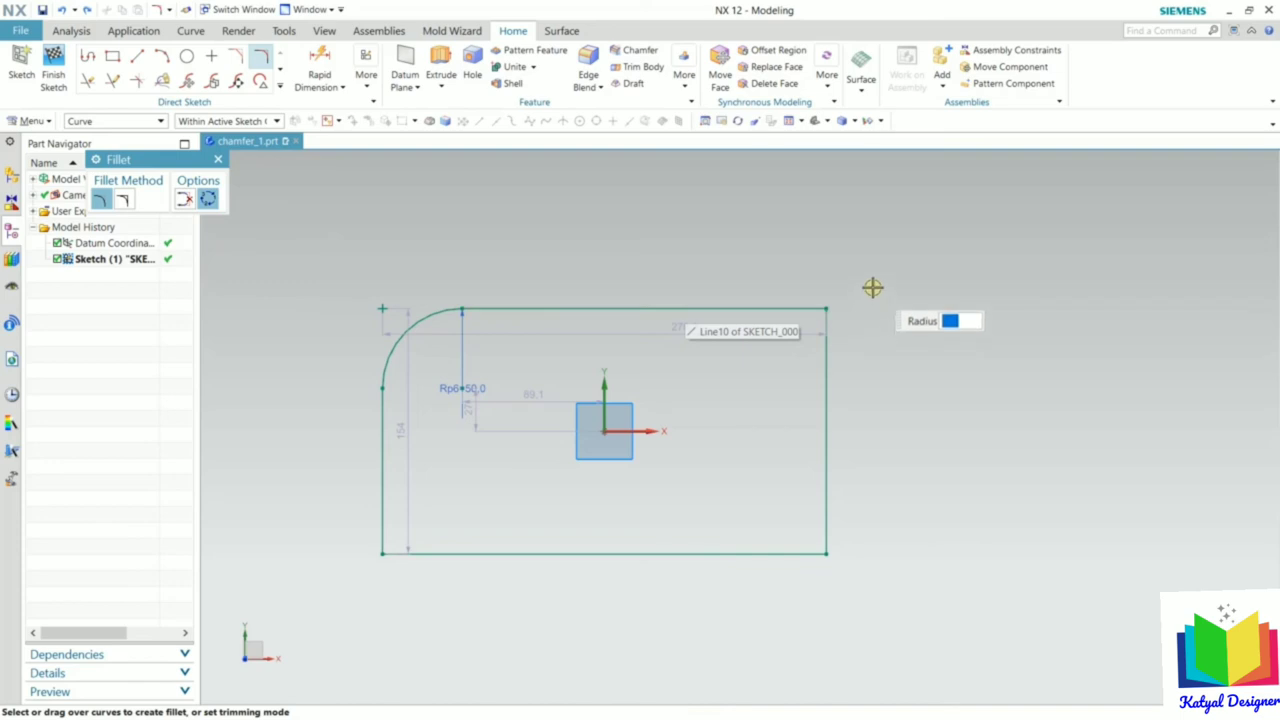
scroll(868, 289, "up", 5)
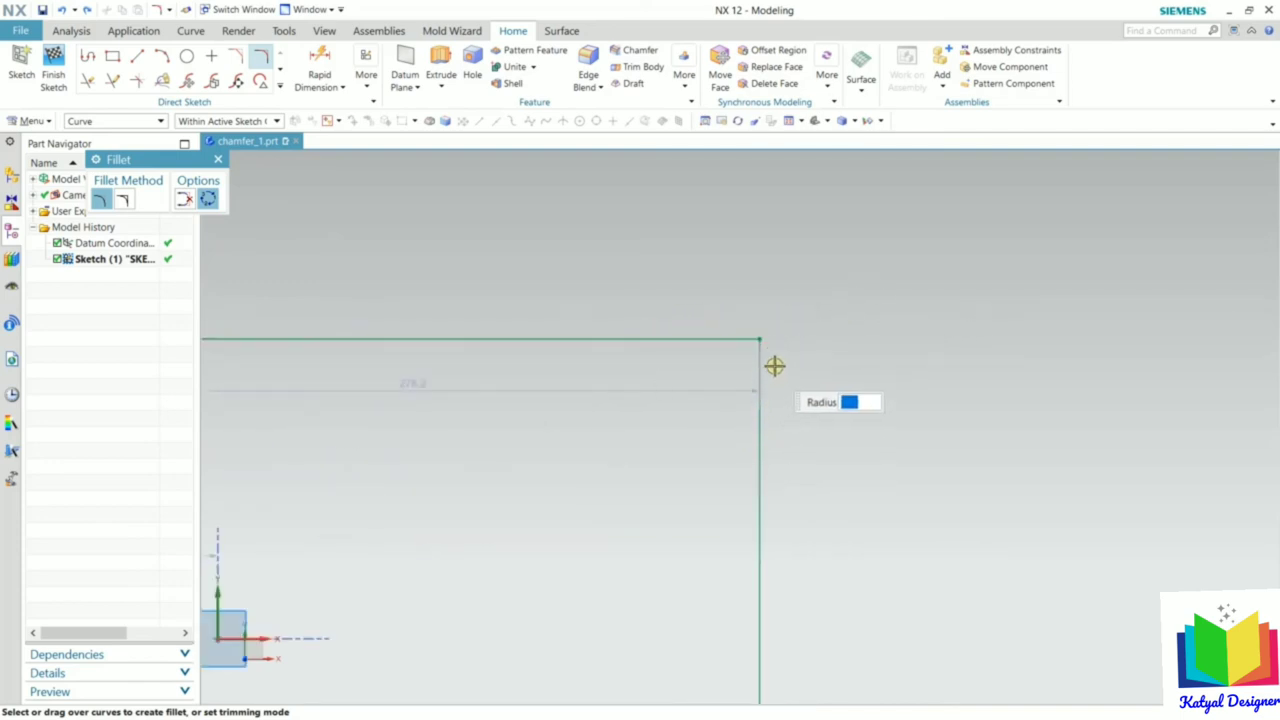
scroll(786, 351, "down", 5)
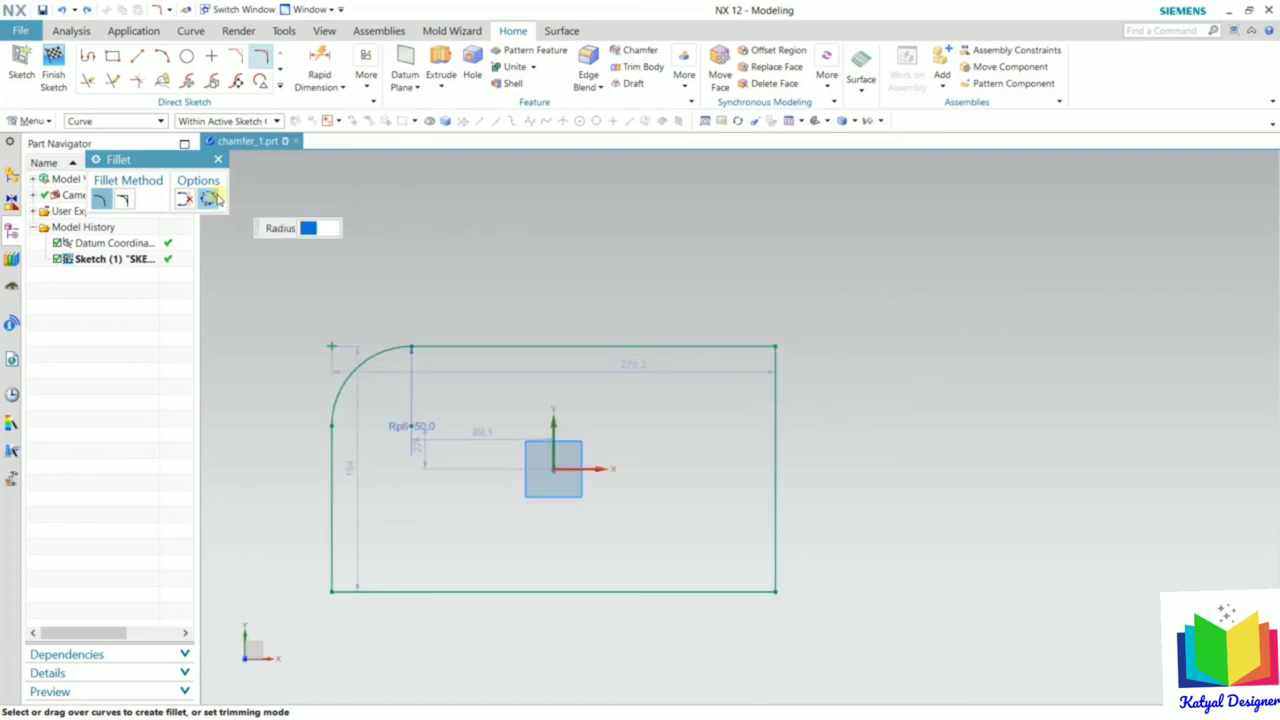
left_click(697, 345)
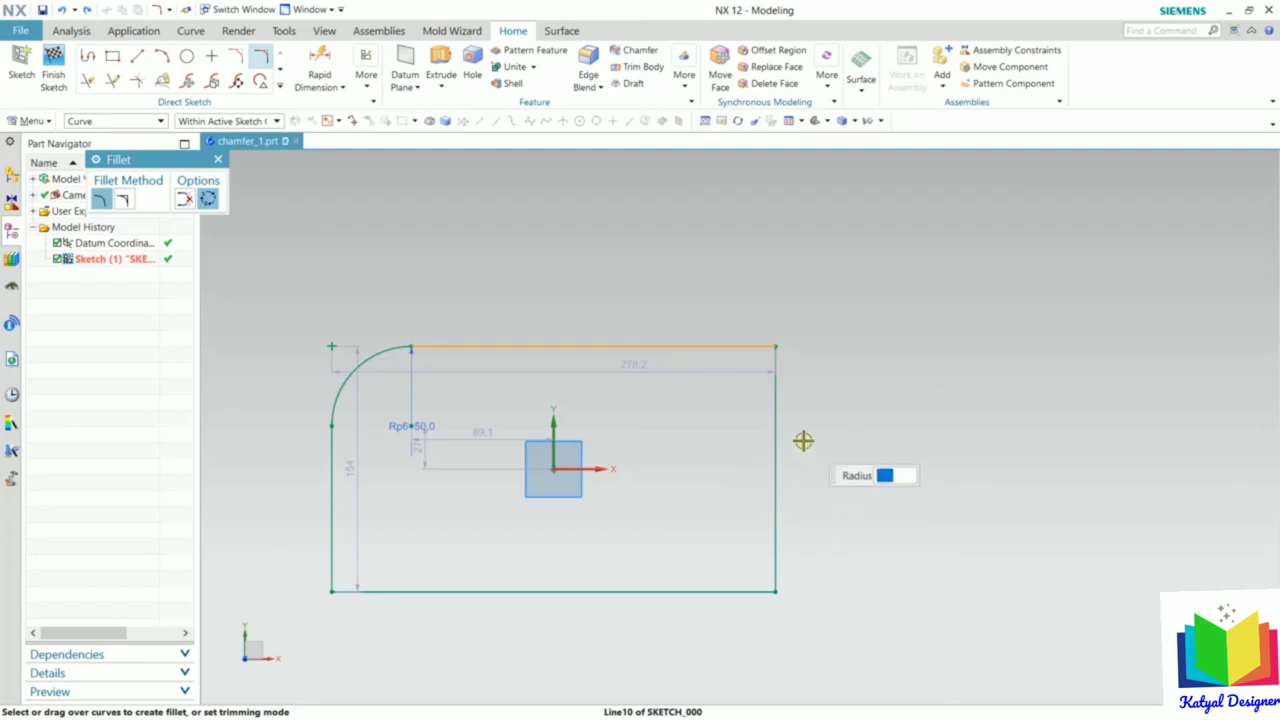
left_click(728, 590)
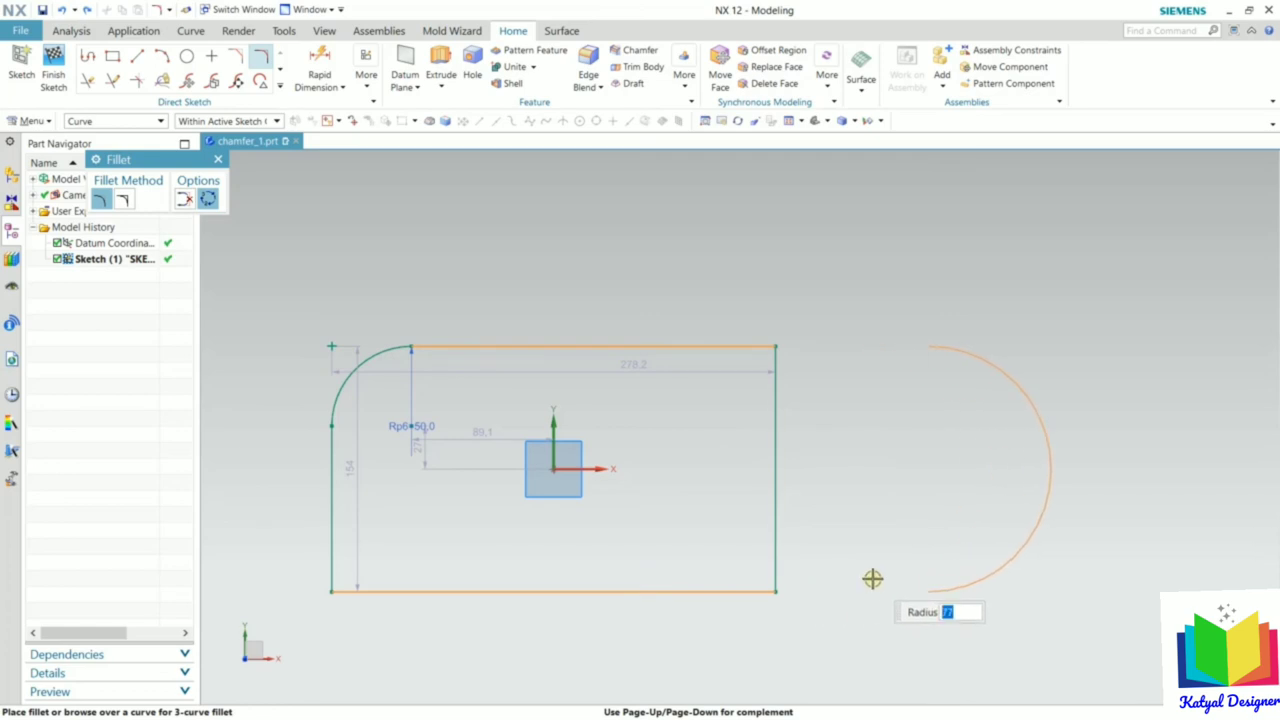
scroll(872, 578, "up", 3)
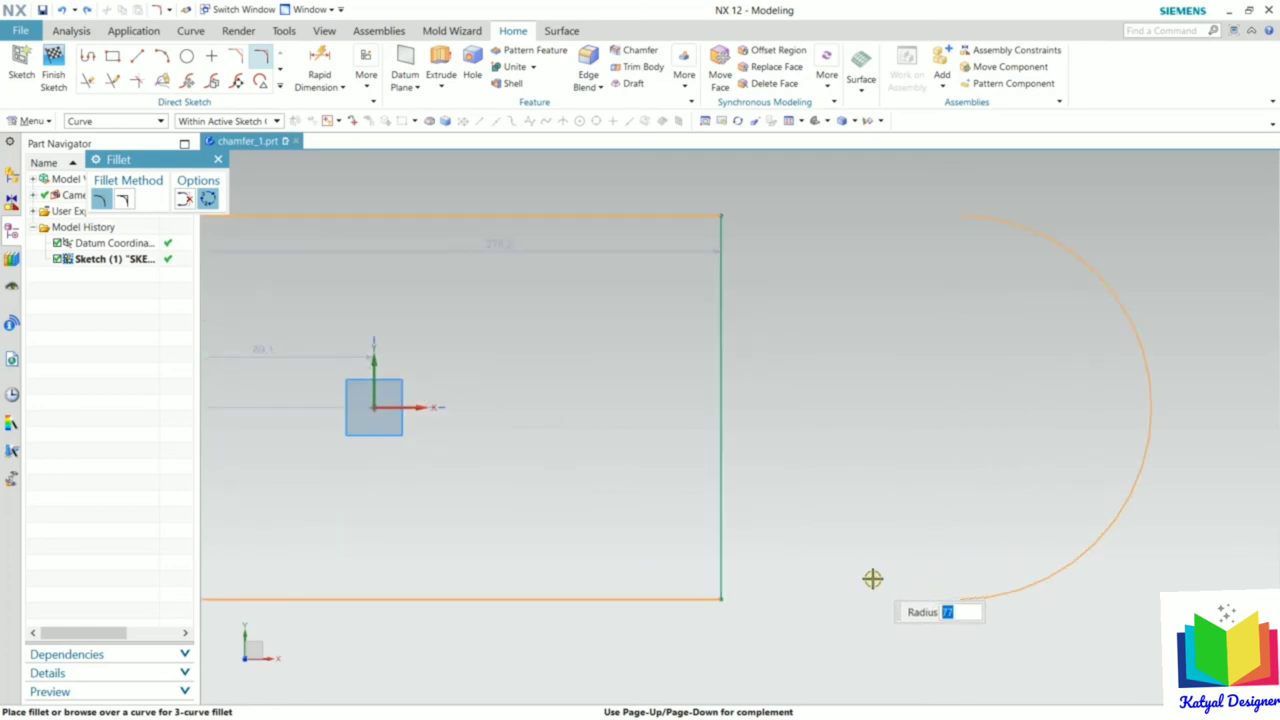
left_click(725, 599)
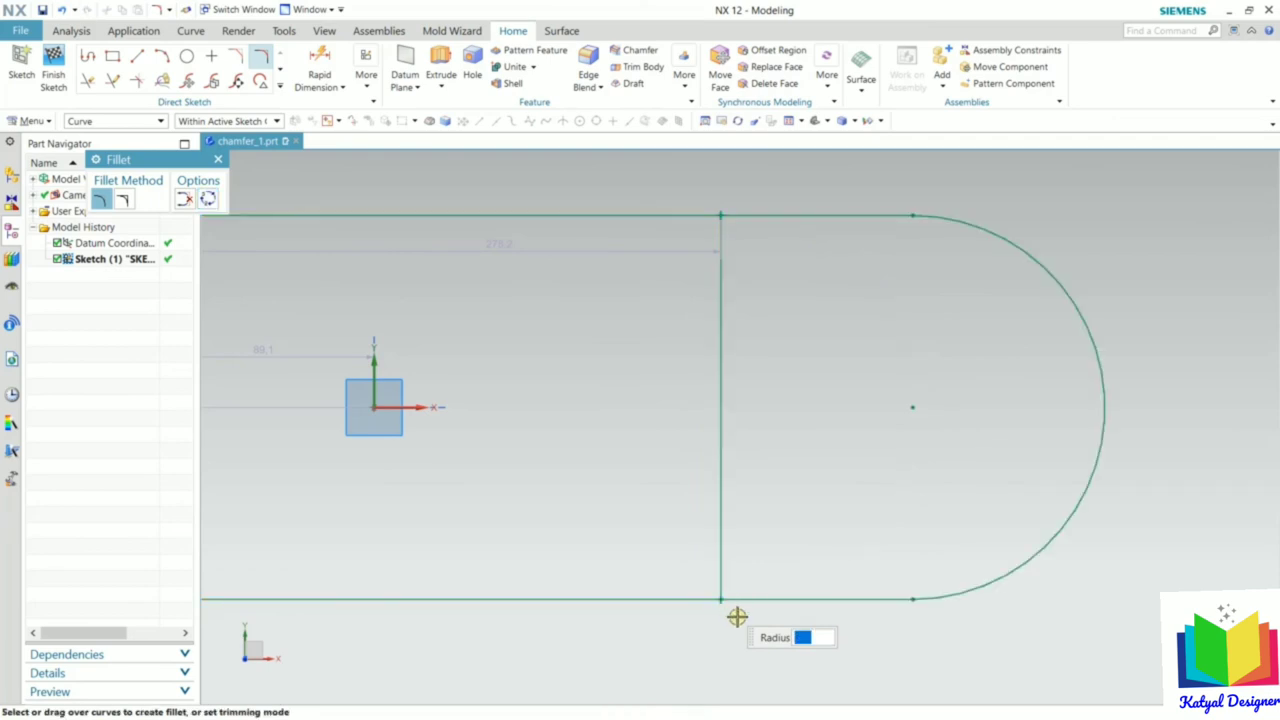
Turn on the Delete Third Curve option for the Fillet command
scroll(750, 622, "down", 1)
scroll(750, 622, "down", 2)
scroll(1010, 582, "up", 3)
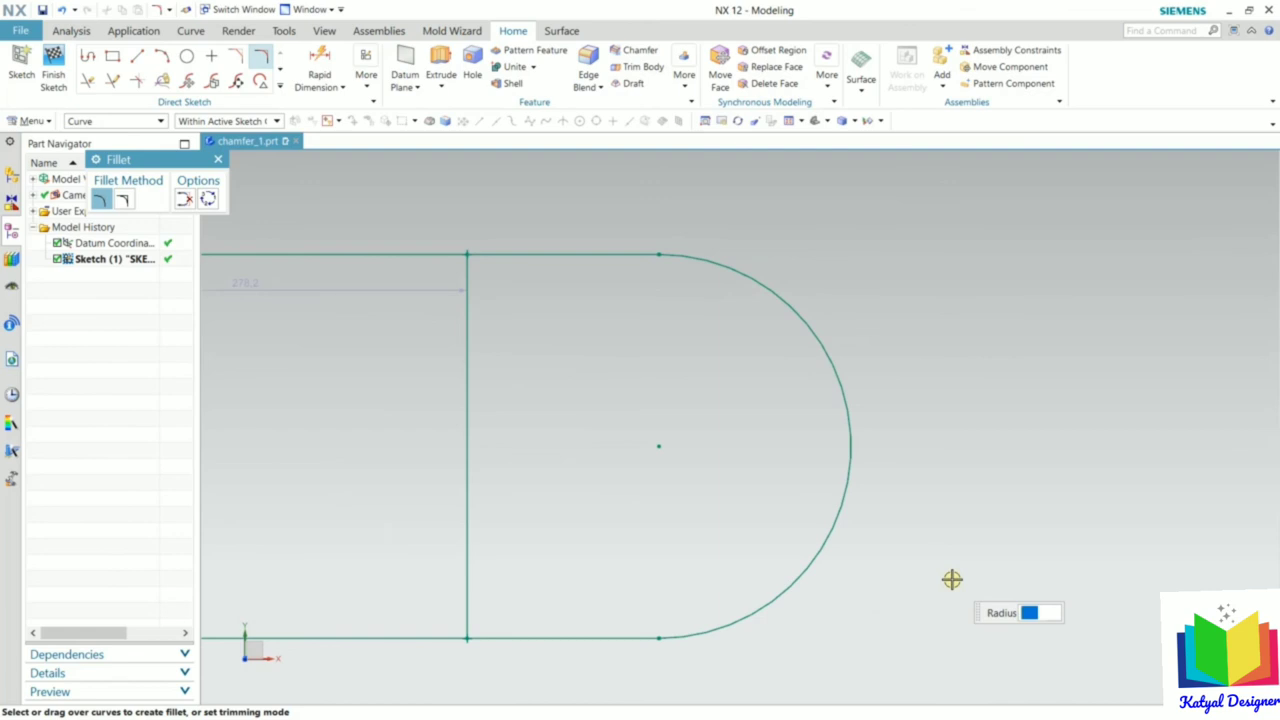
left_click(185, 200)
scroll(281, 265, "down", 2)
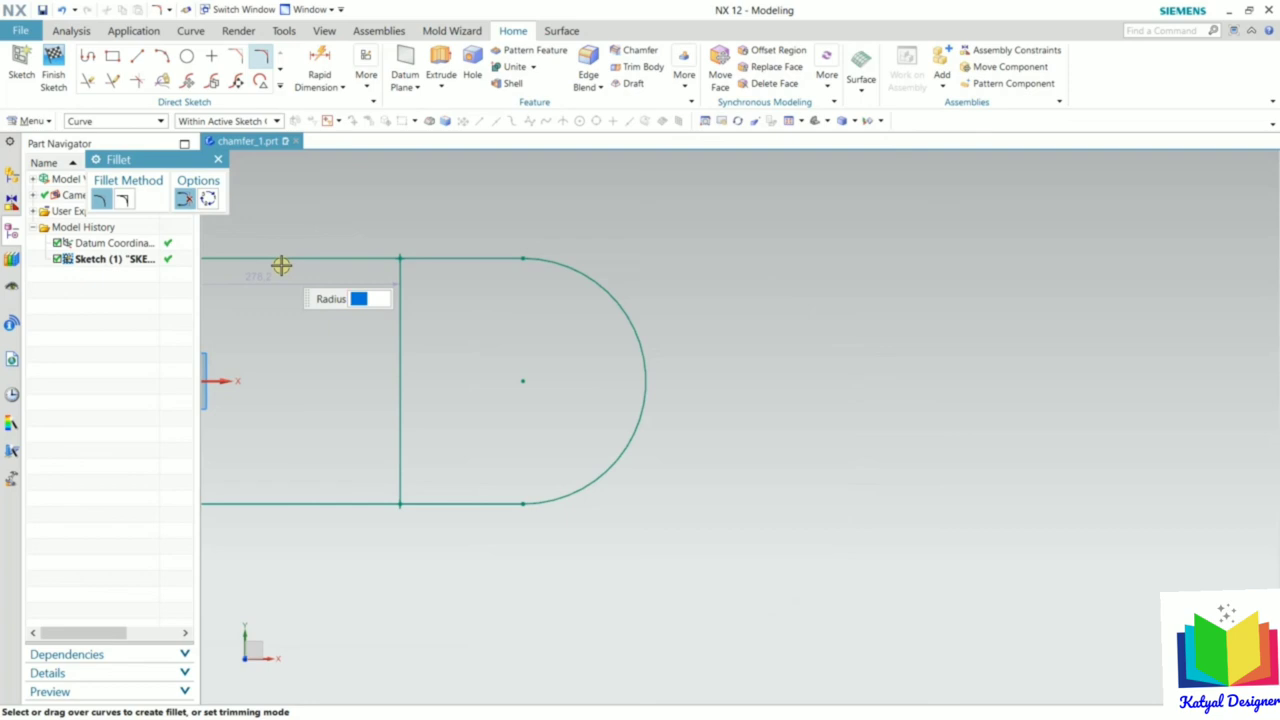
Draw three connected lines right of the filleted shape: about 159 mm at 75°, 84 mm horizontal, and 167 mm sloping down to the right
left_click(137, 55)
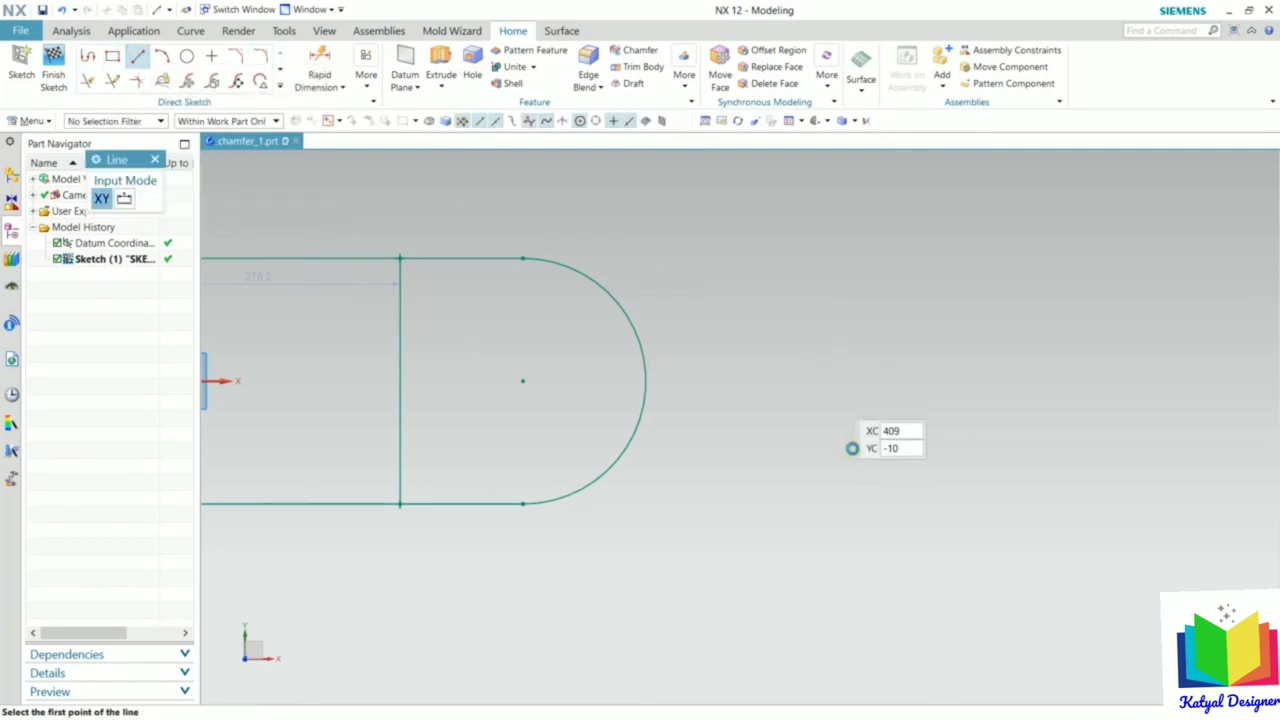
scroll(443, 400, "down", 2)
scroll(838, 418, "up", 3)
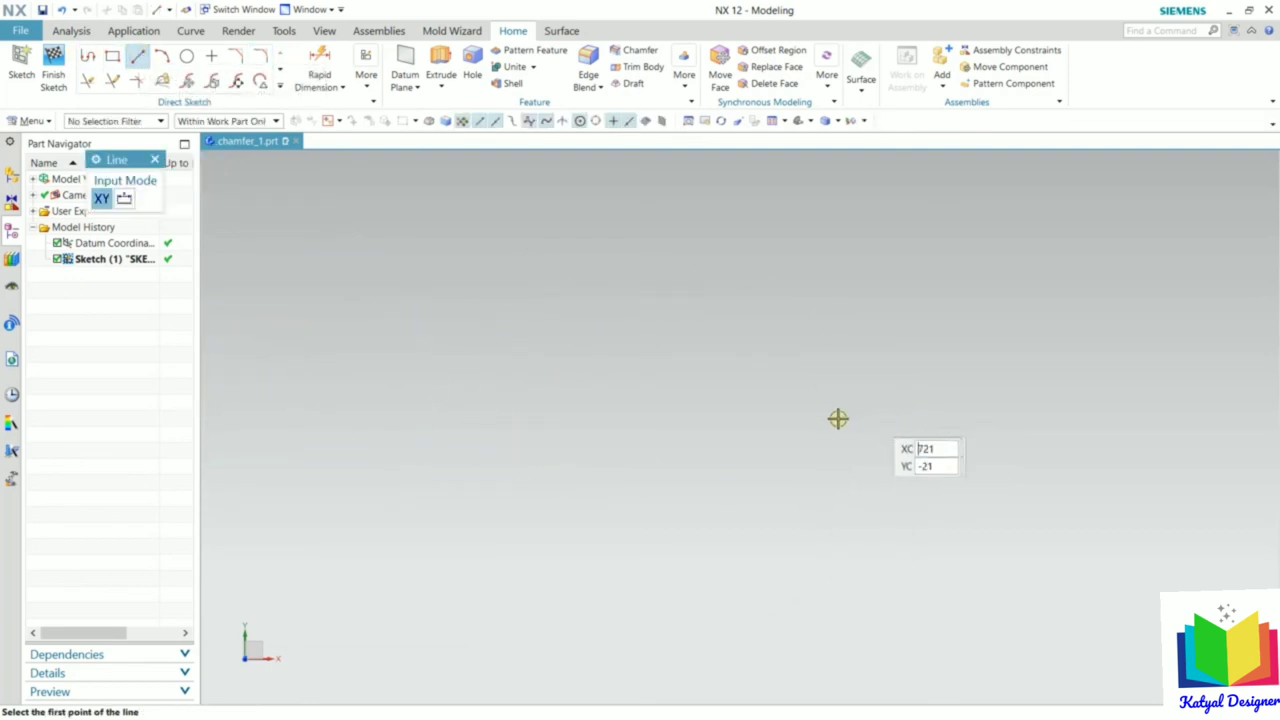
left_click(551, 578)
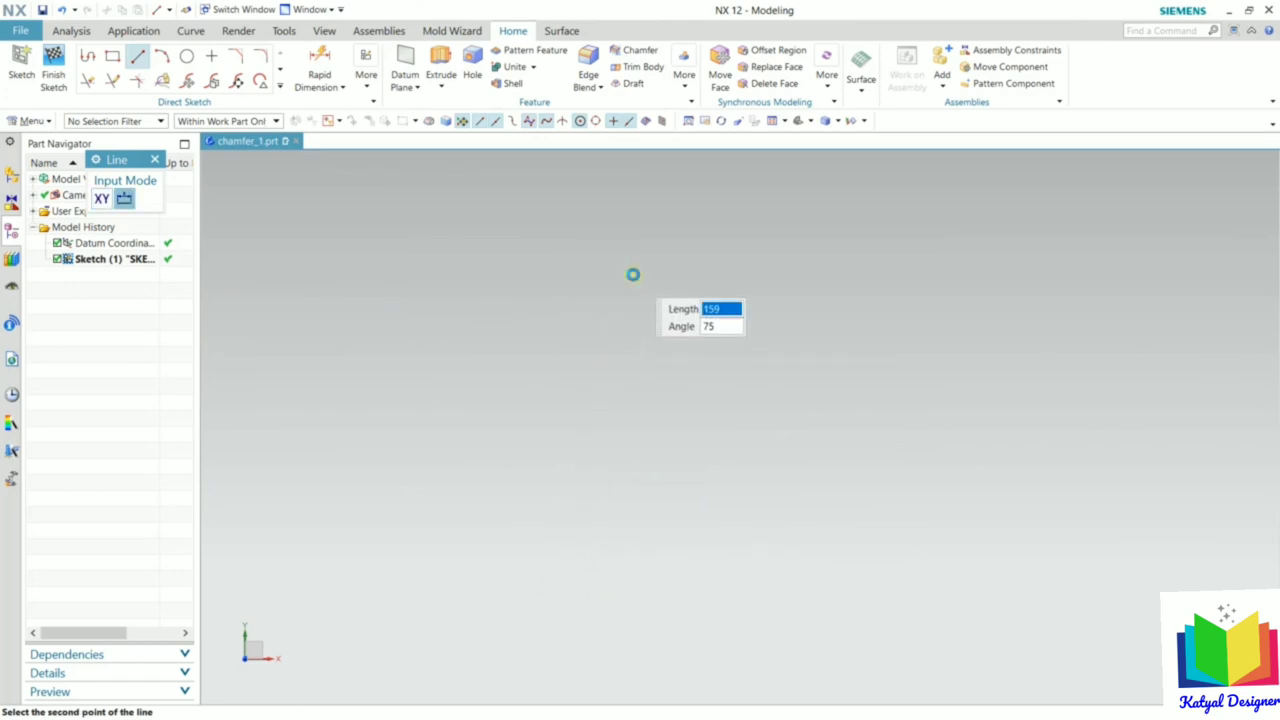
left_click(632, 274)
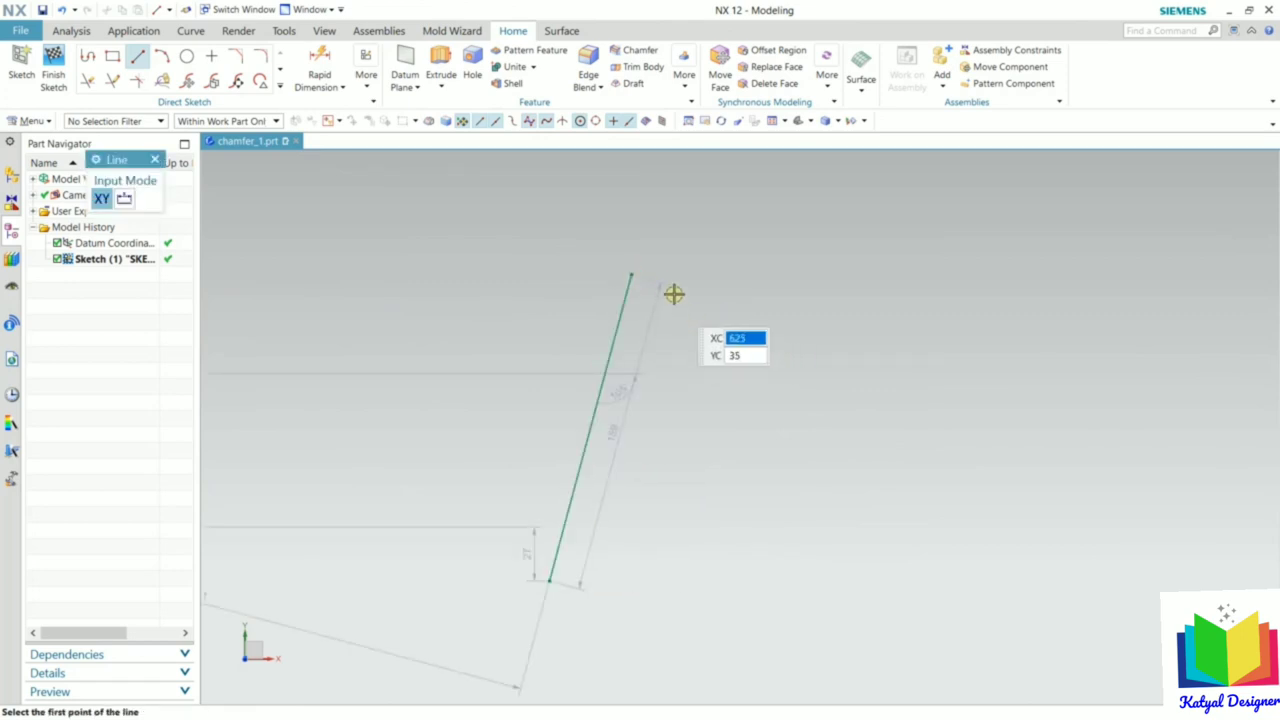
left_click(798, 276)
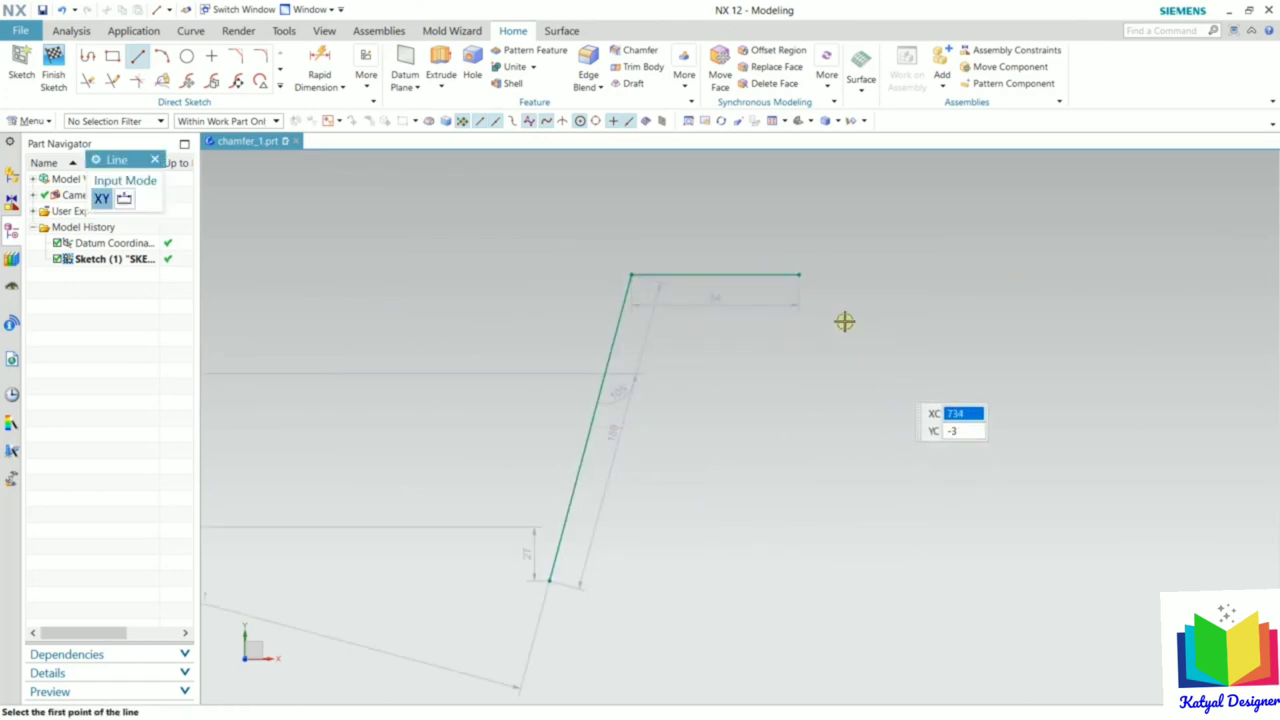
left_click(798, 275)
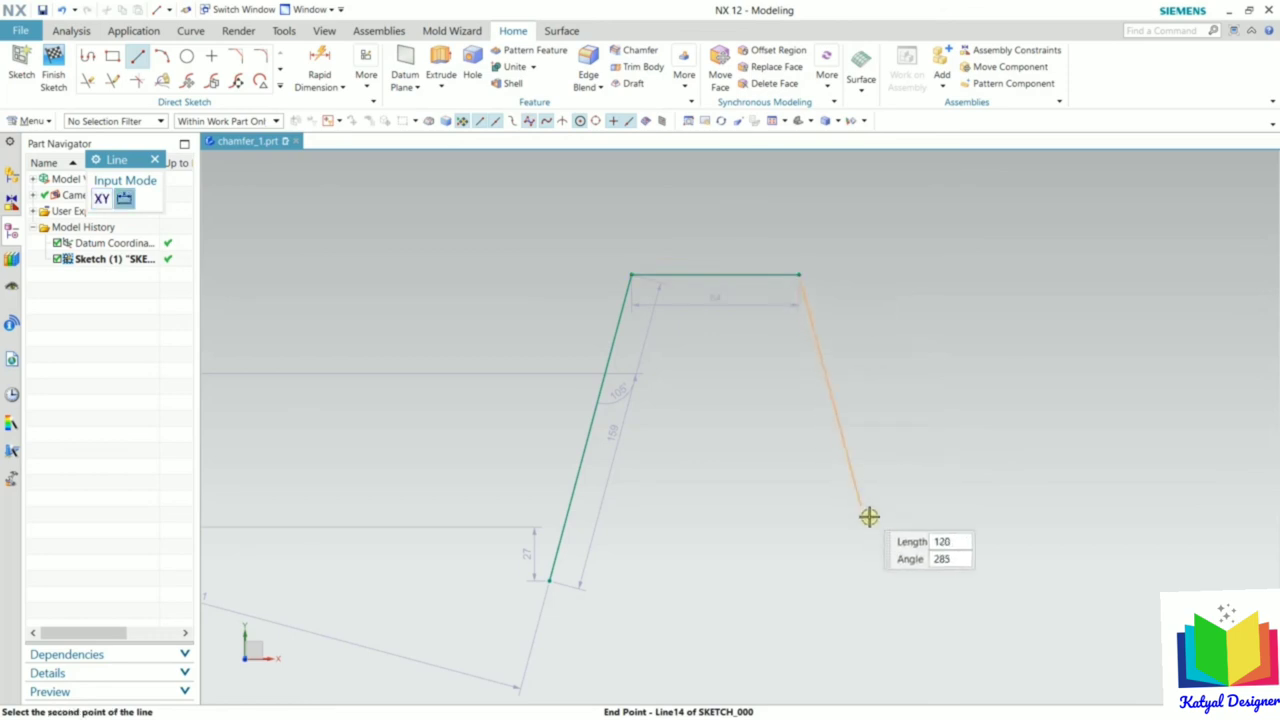
left_click(928, 582)
key("Escape")
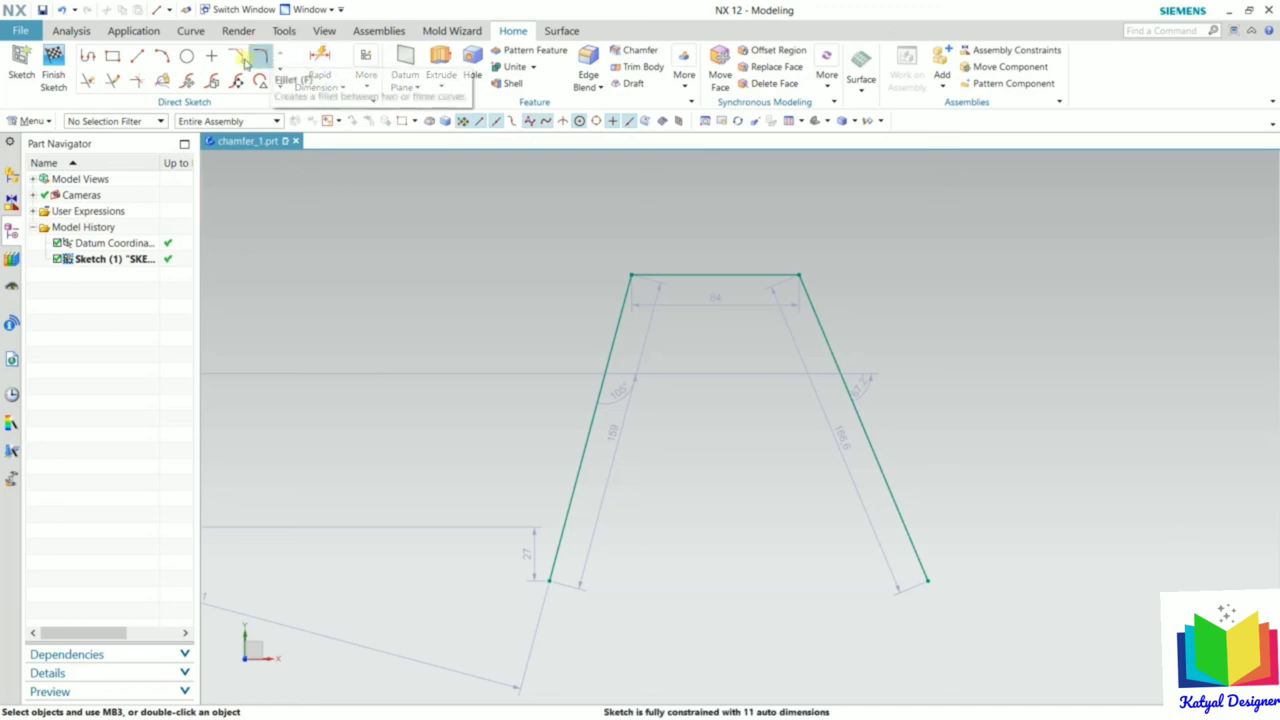
Create a trimmed three-curve fillet between the two sloping lines, tangent to the horizontal line, with Delete Third Curve removing that horizontal line
left_click(263, 57)
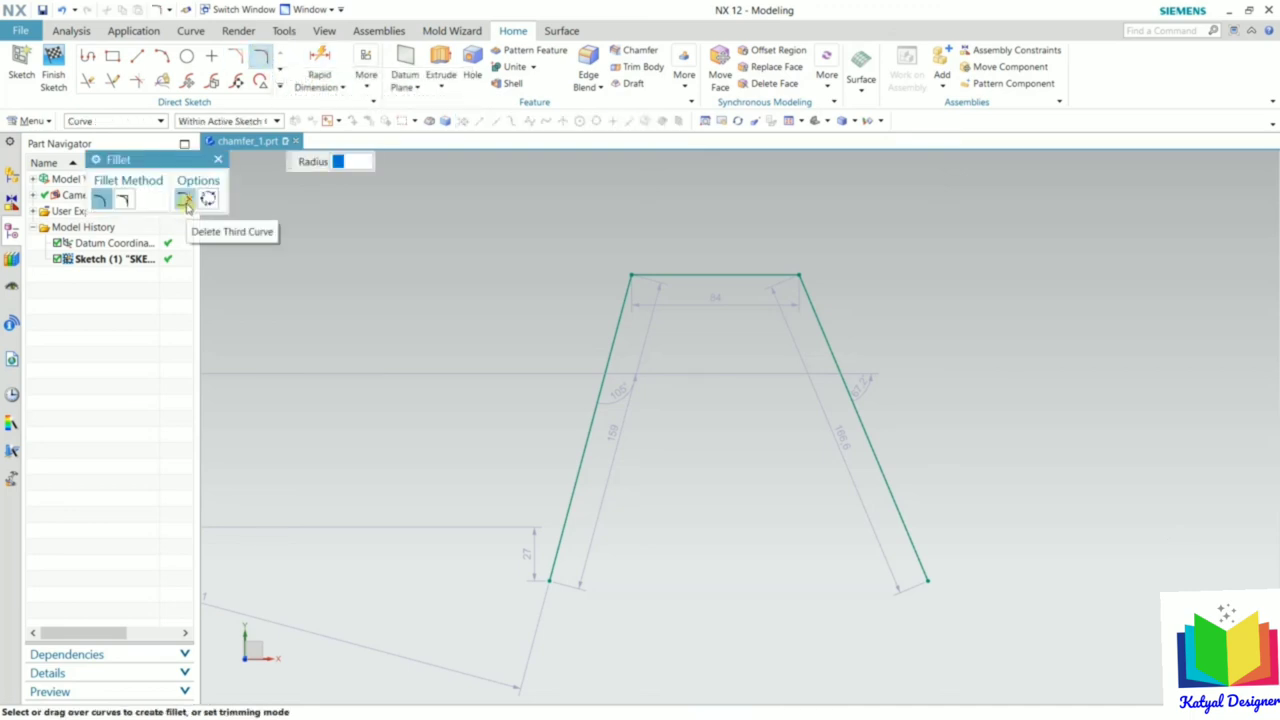
scroll(430, 360, "up", 2)
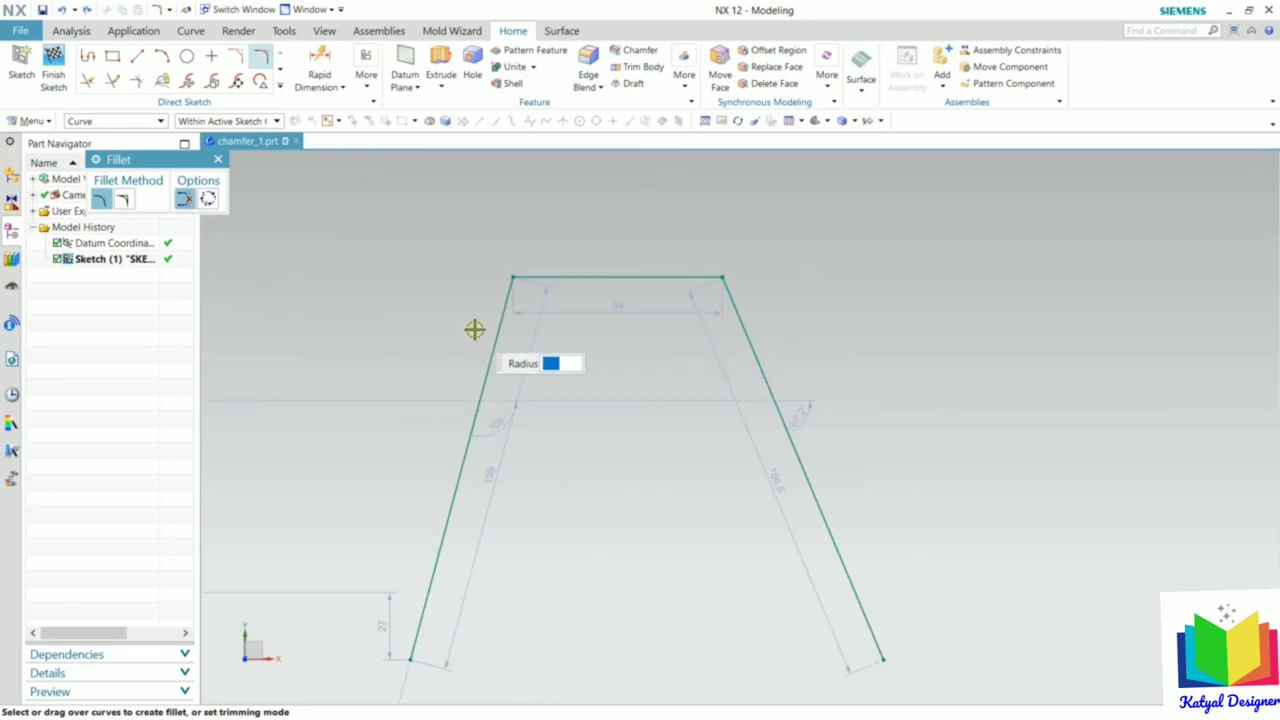
left_click(487, 356)
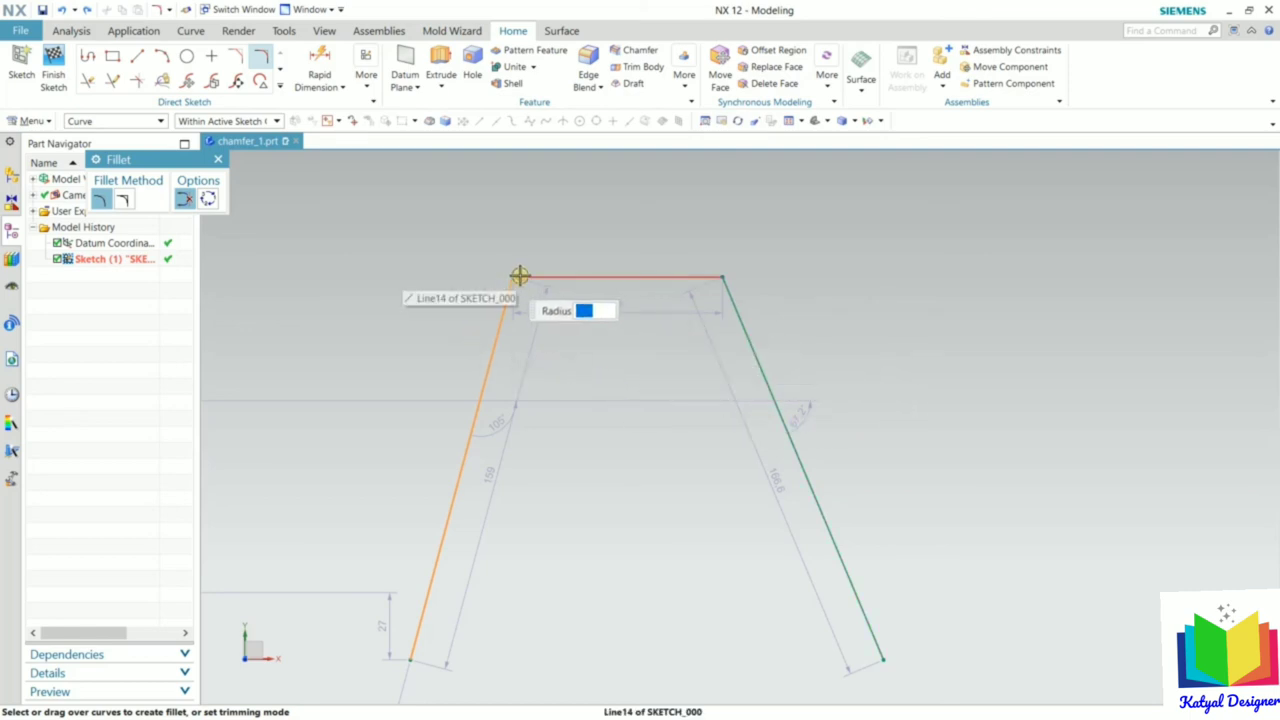
left_click(751, 351)
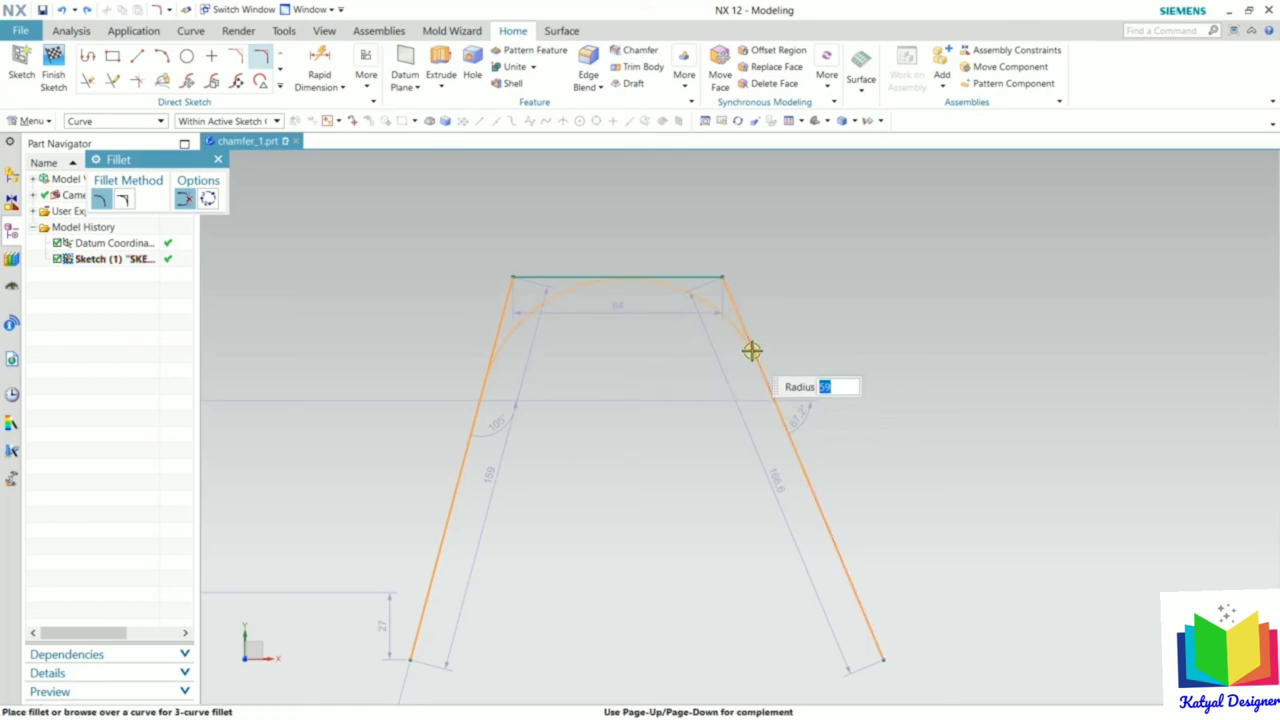
scroll(669, 263, "up", 2)
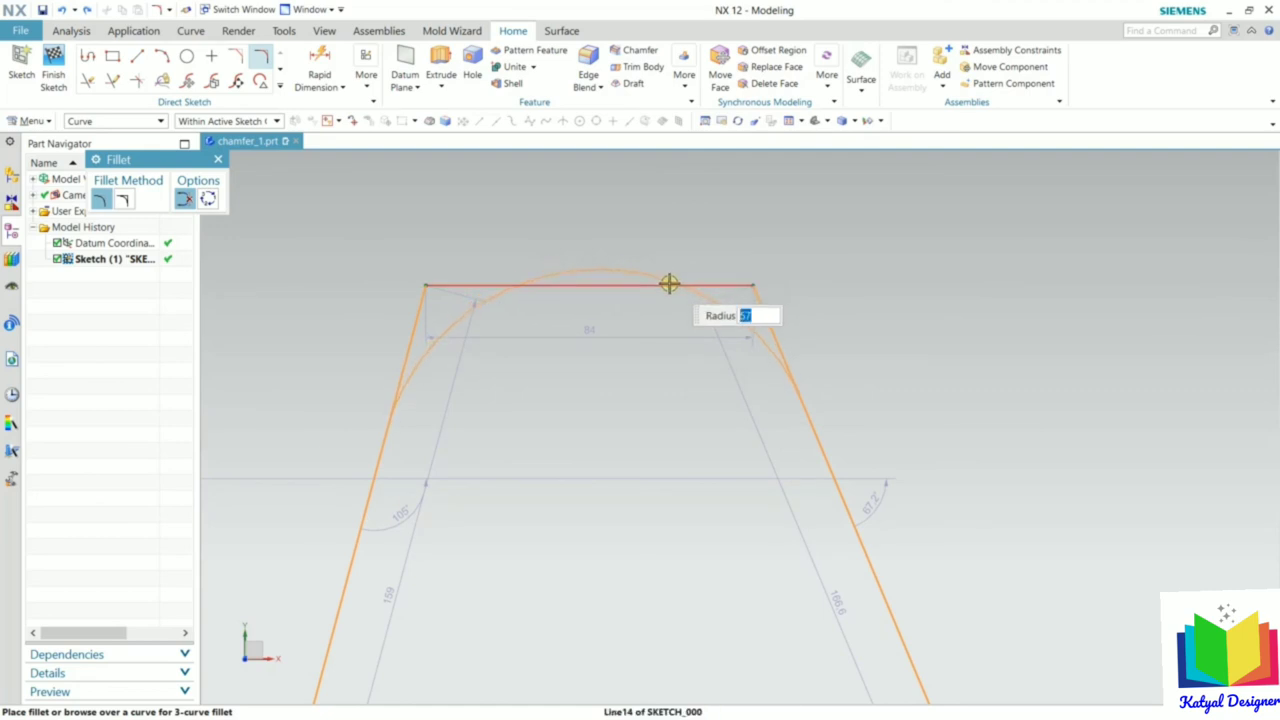
left_click(669, 284)
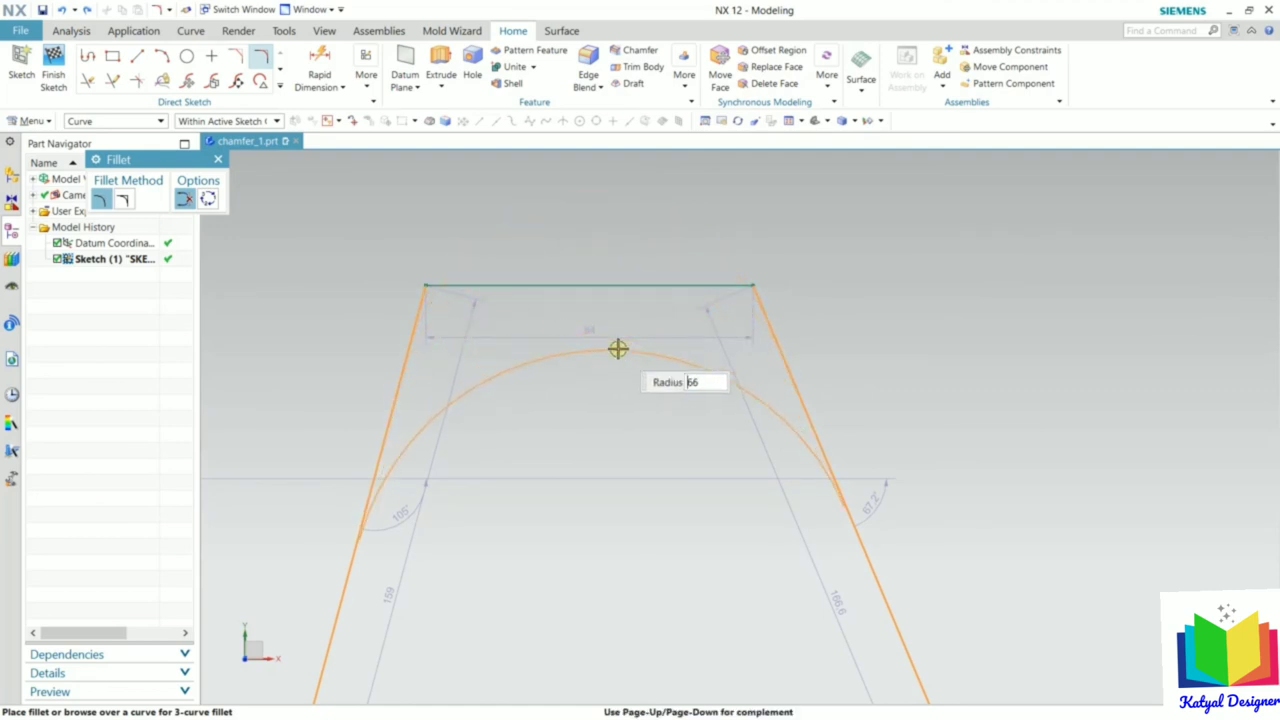
left_click(685, 287)
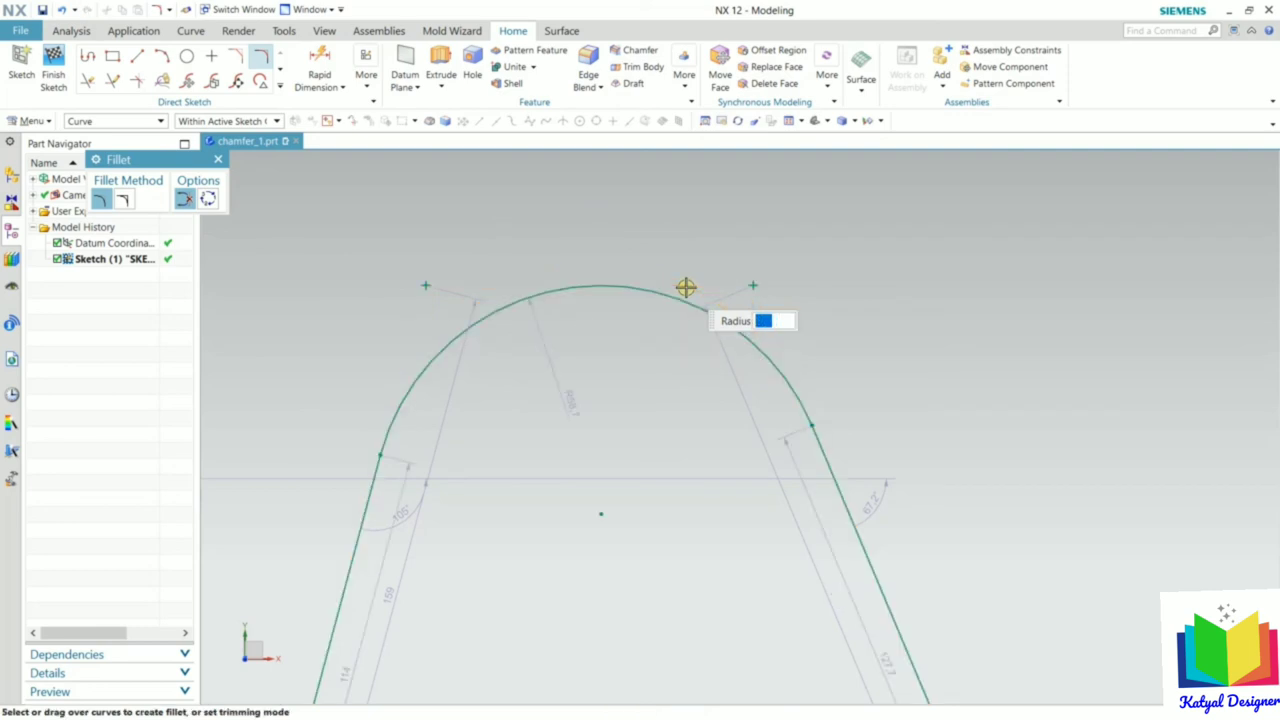
scroll(685, 287, "down", 2)
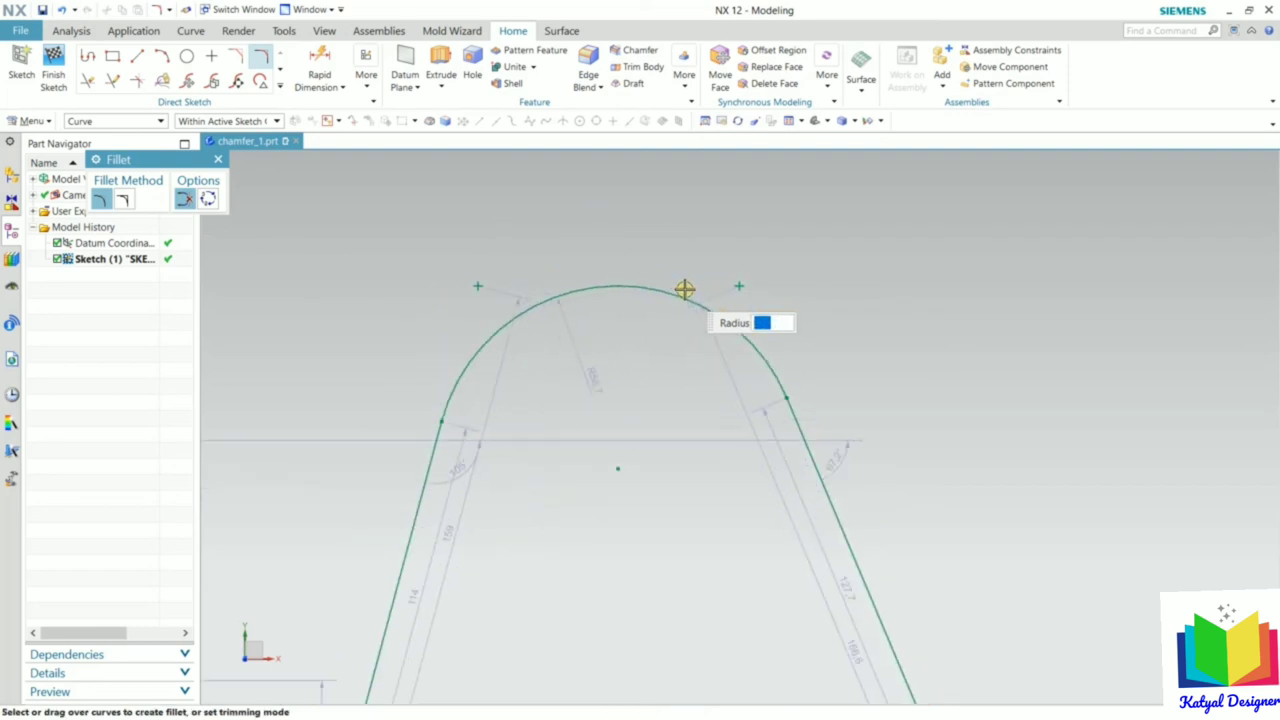